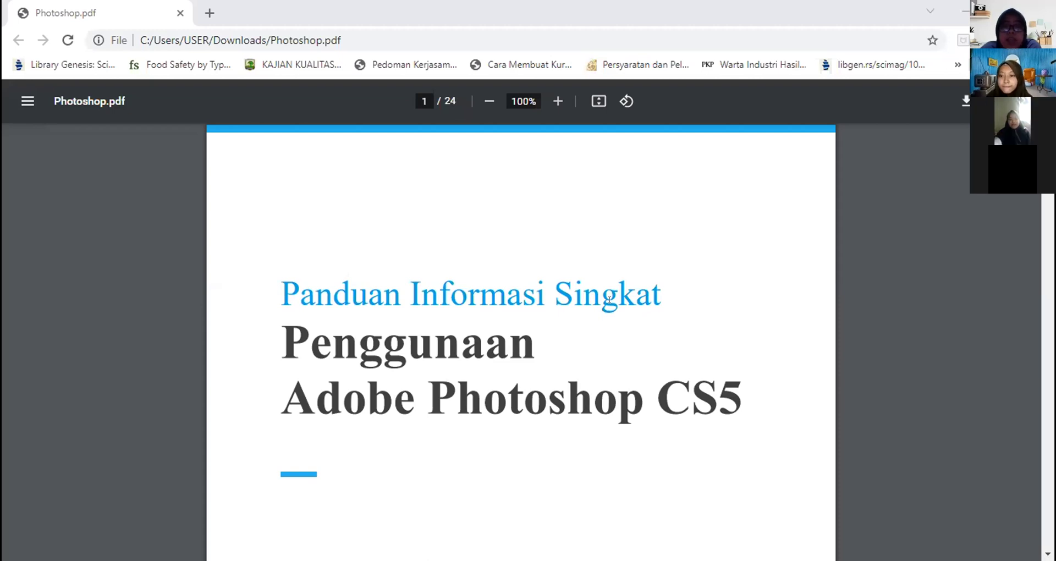
Read the cover page and the Introduction section of the Photoshop.pdf guide
scroll(609, 300, "down", 2)
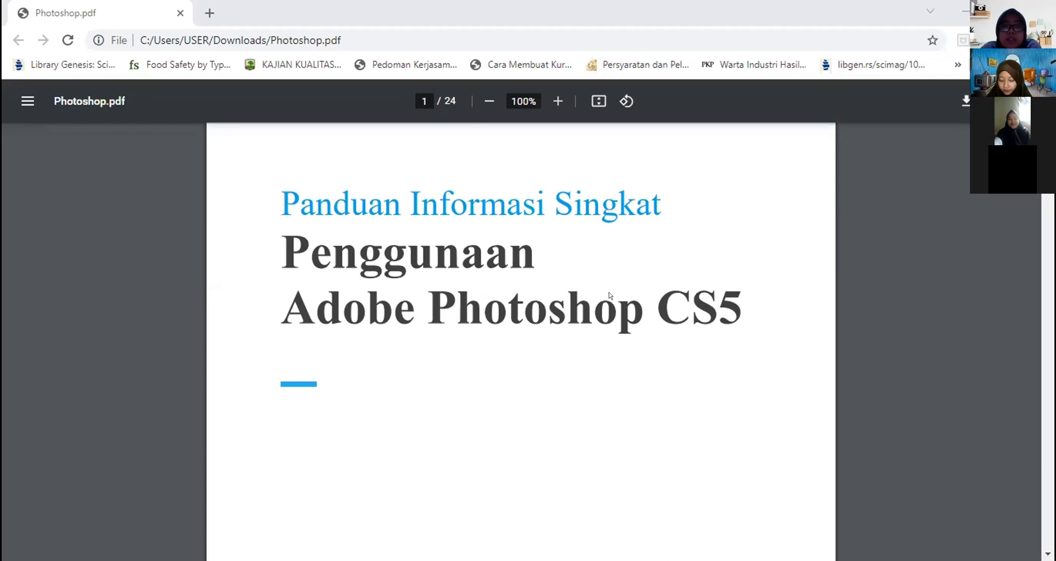
scroll(609, 298, "down", 10)
scroll(609, 295, "down", 8)
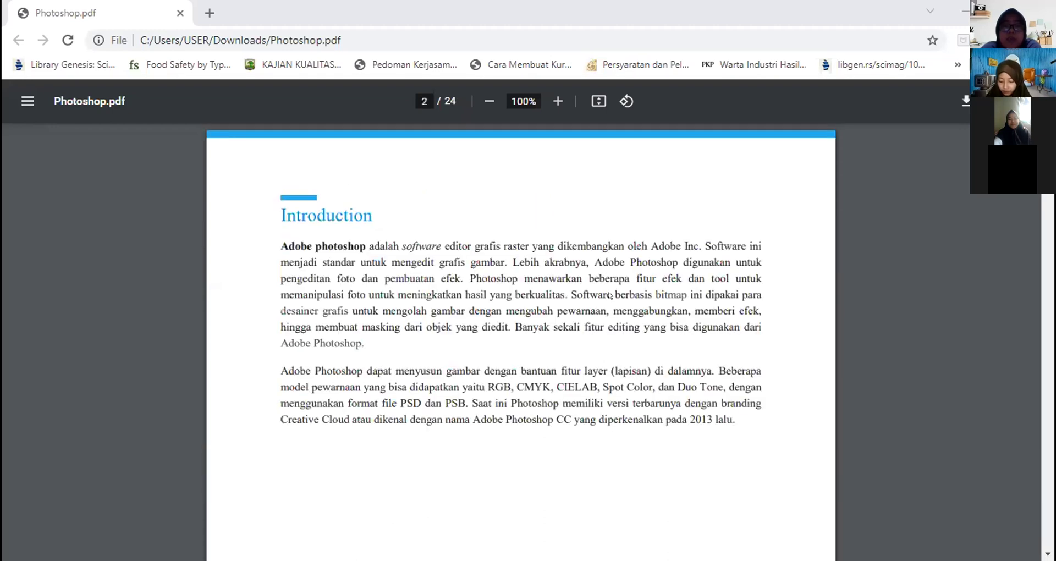
scroll(609, 296, "down", 2)
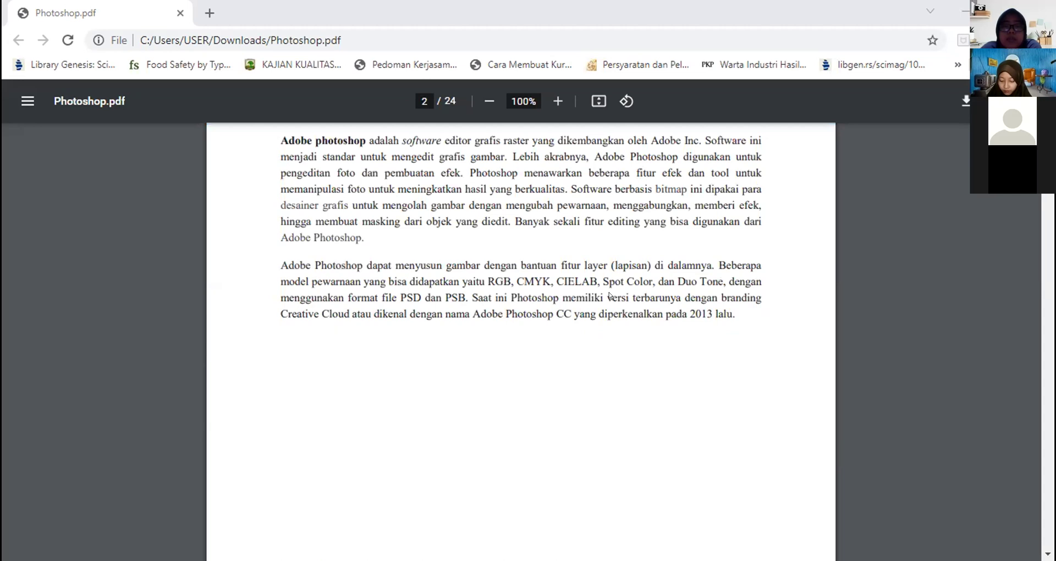
scroll(609, 295, "up", 3)
scroll(612, 294, "up", 4)
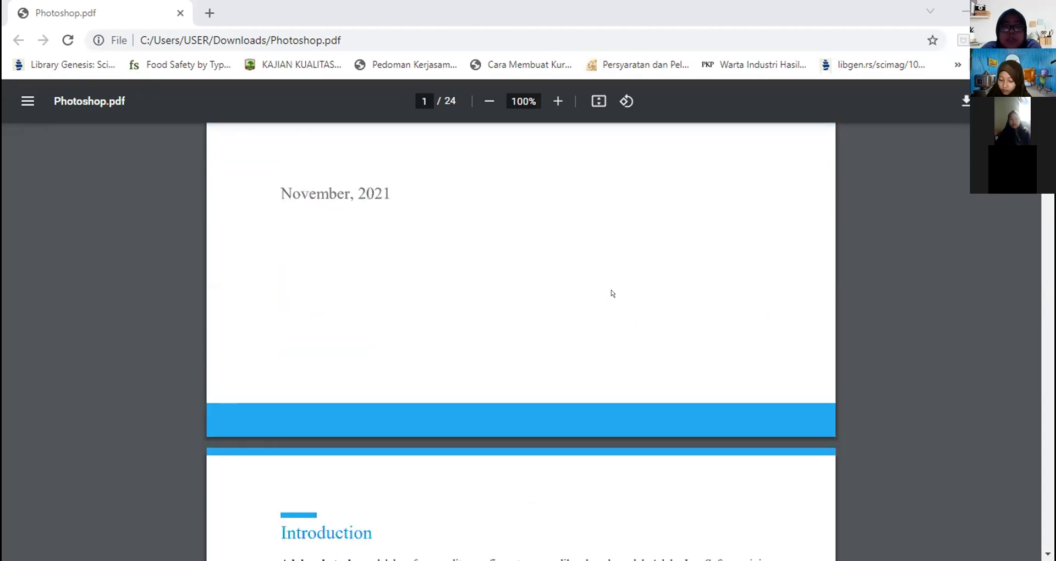
scroll(612, 294, "up", 10)
scroll(612, 293, "down", 2)
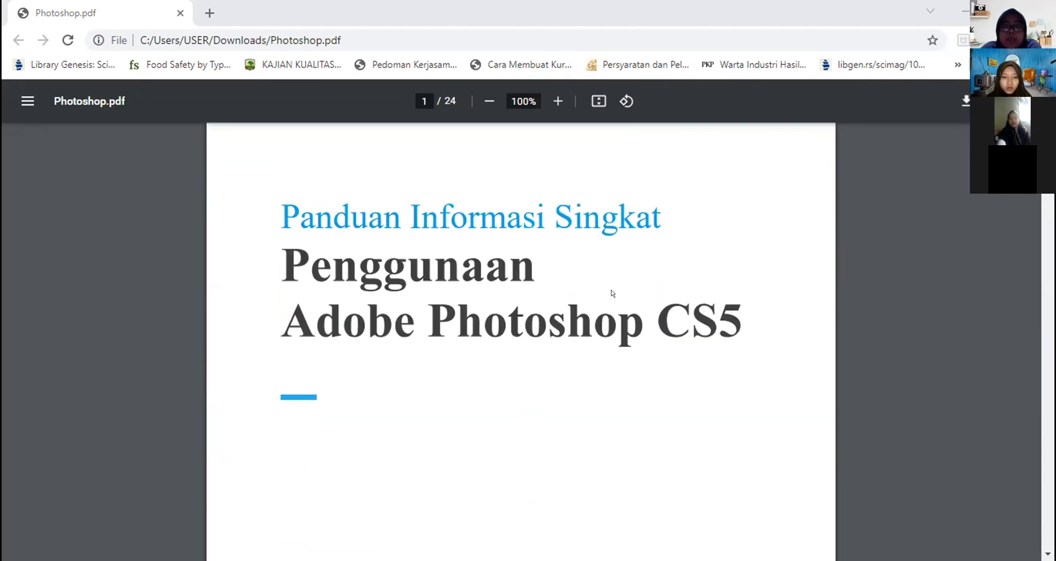
scroll(612, 294, "down", 1)
scroll(612, 294, "down", 8)
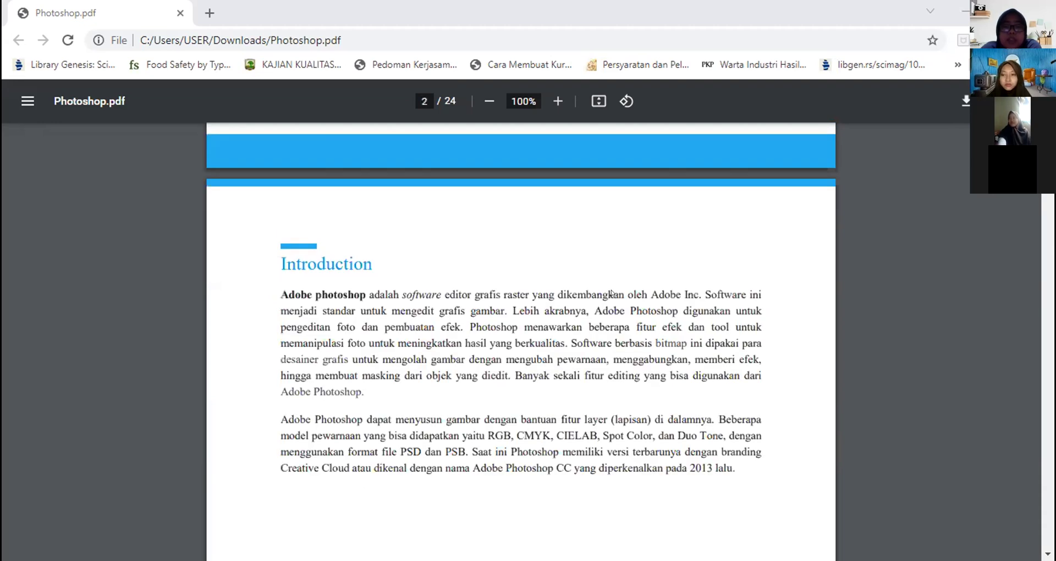
scroll(611, 294, "down", 1)
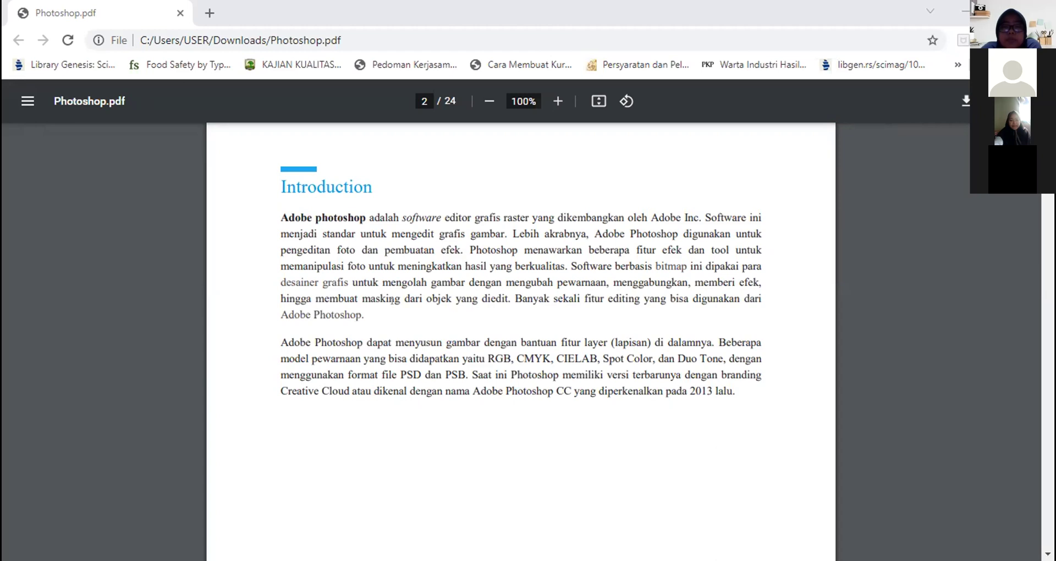
scroll(392, 299, "down", 2)
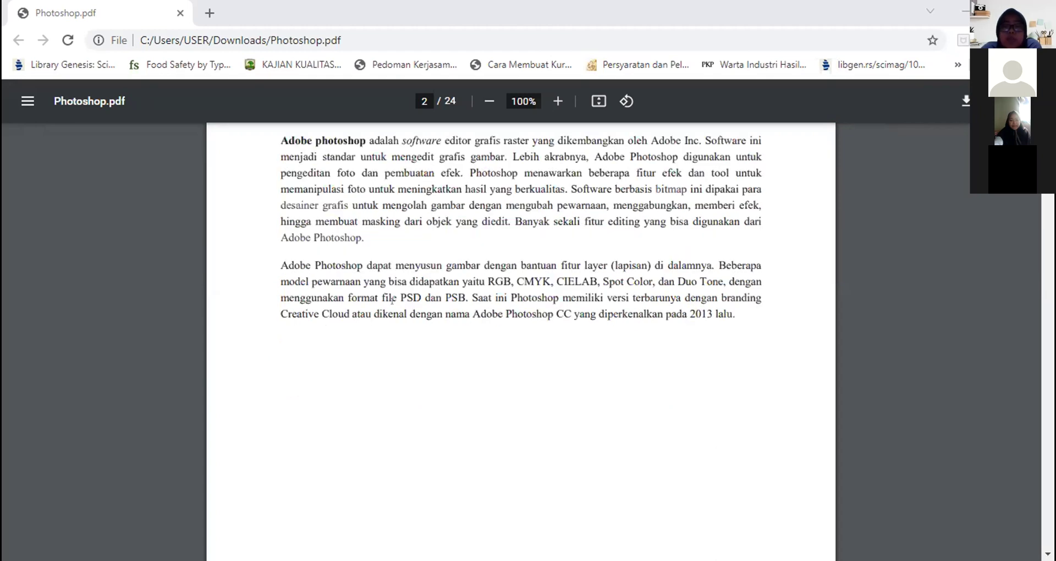
Read the "Mengenal Photoshop" section on opening images and creating new ones, through the New dialog illustration on page 4
scroll(391, 300, "down", 4)
scroll(402, 307, "down", 1)
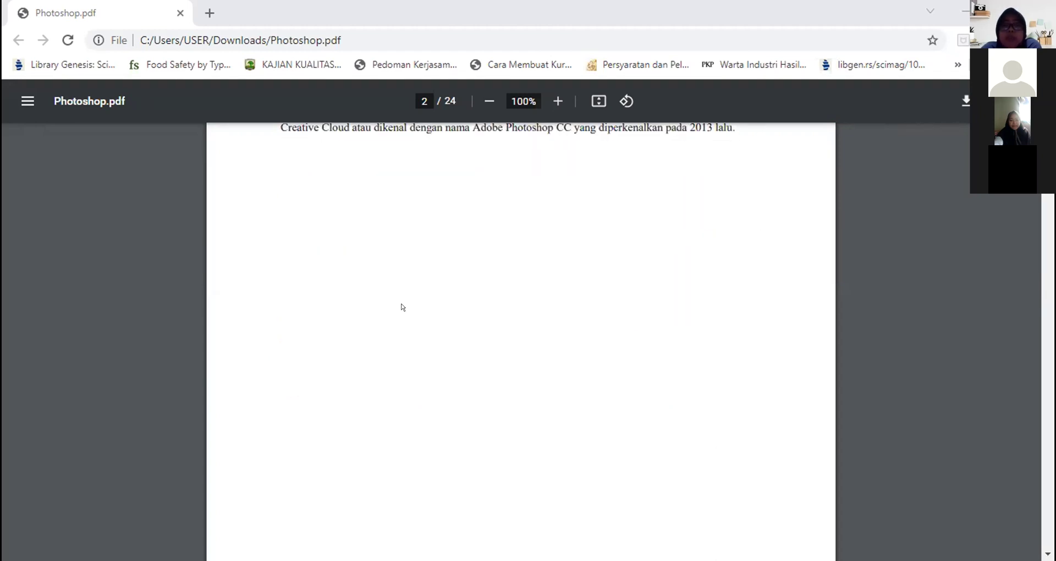
scroll(402, 307, "down", 10)
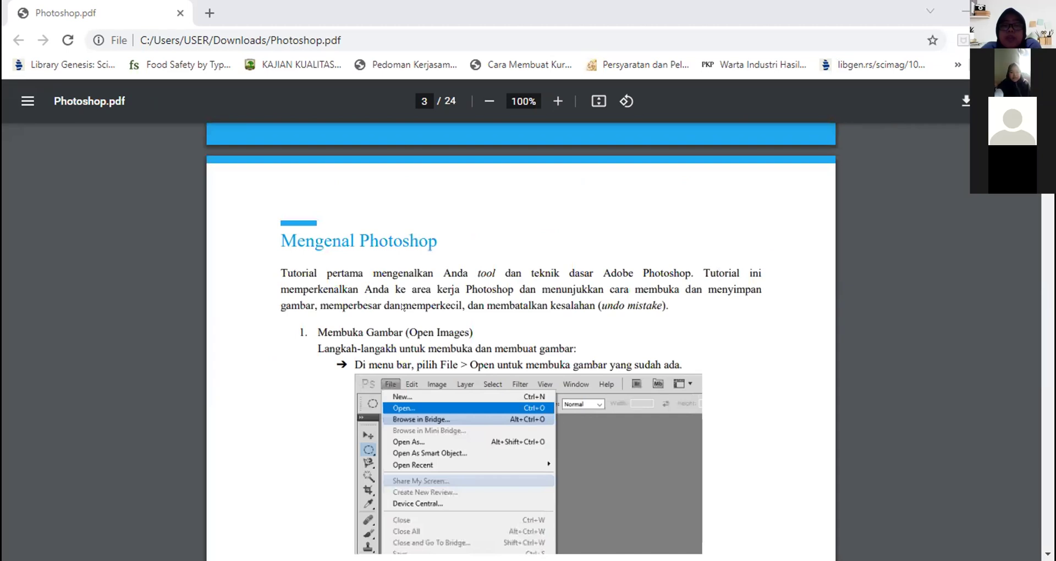
scroll(402, 307, "down", 2)
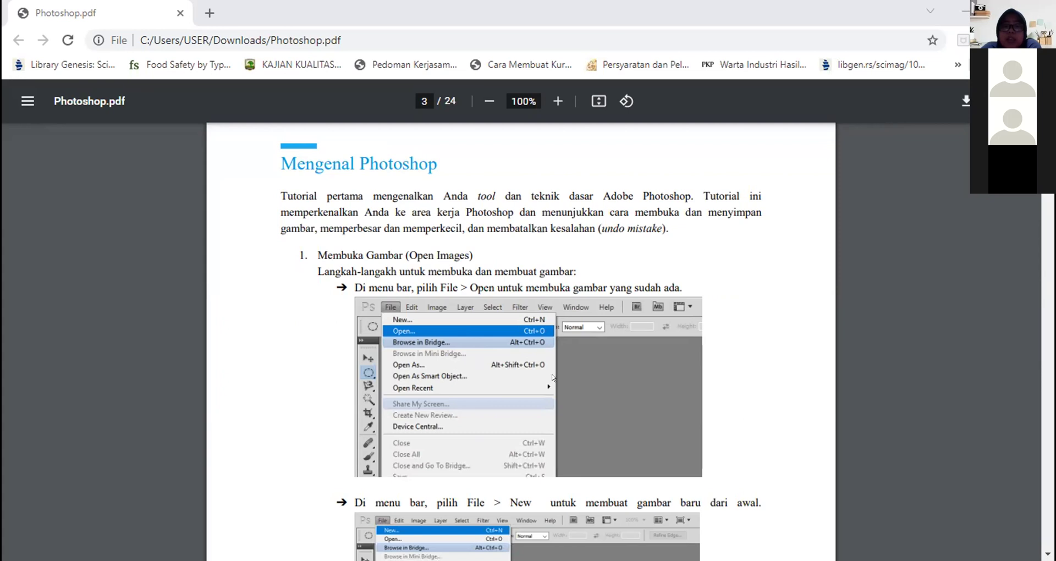
scroll(573, 389, "down", 1)
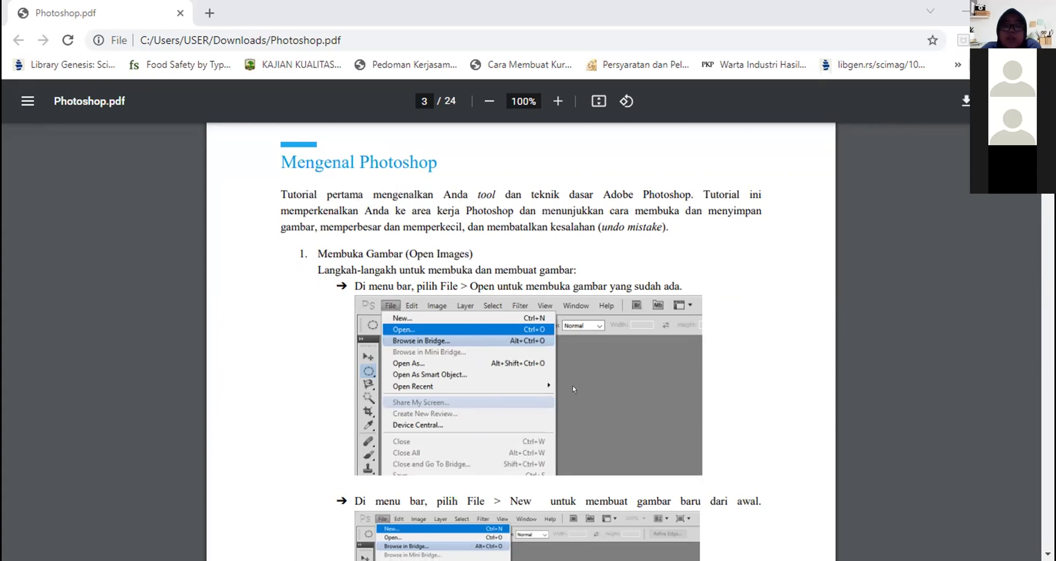
scroll(572, 388, "down", 1)
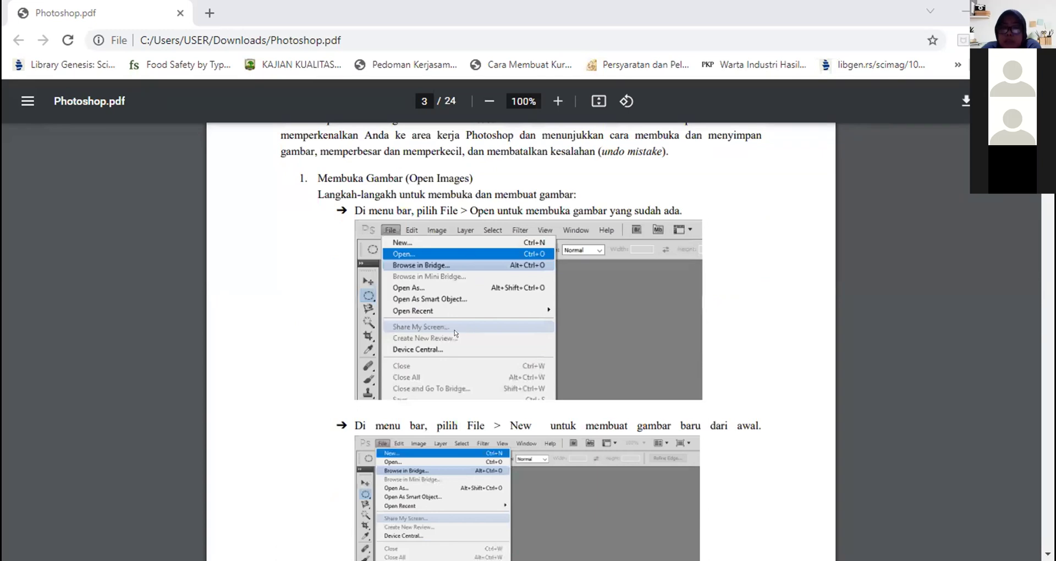
scroll(455, 333, "down", 1)
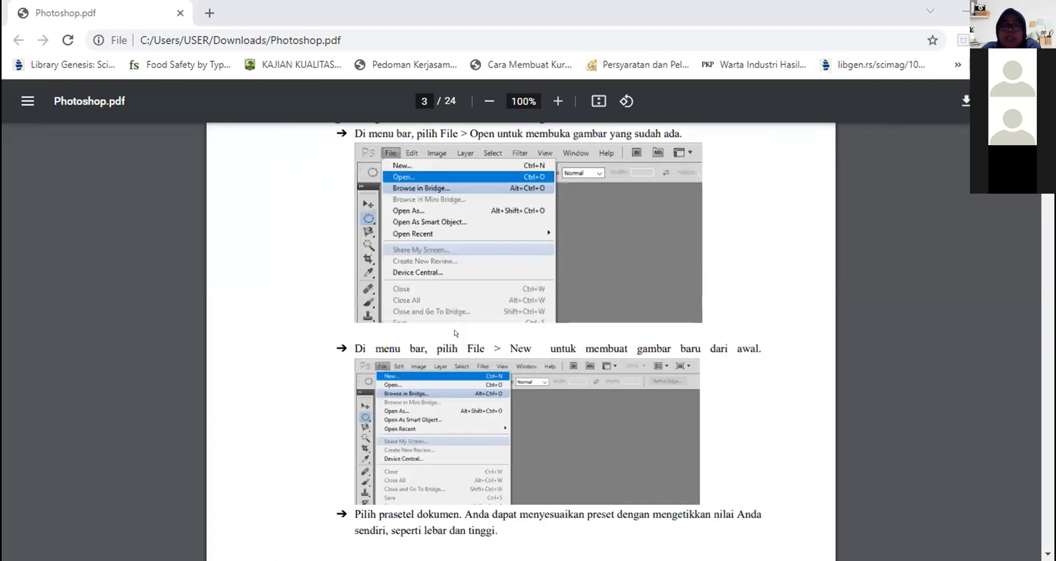
scroll(455, 333, "down", 1)
scroll(455, 333, "down", 1)
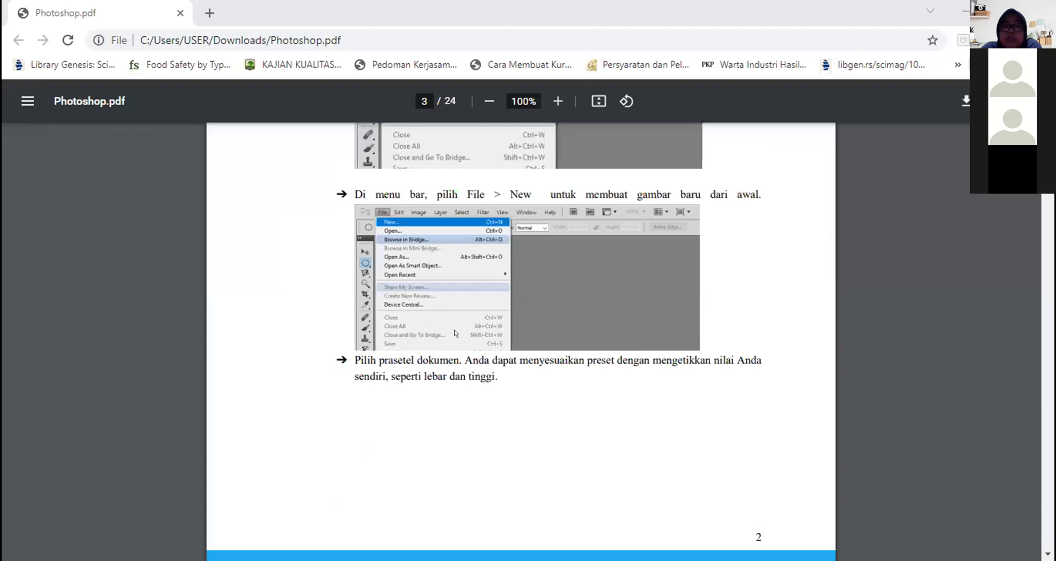
scroll(455, 333, "down", 3)
scroll(455, 333, "down", 4)
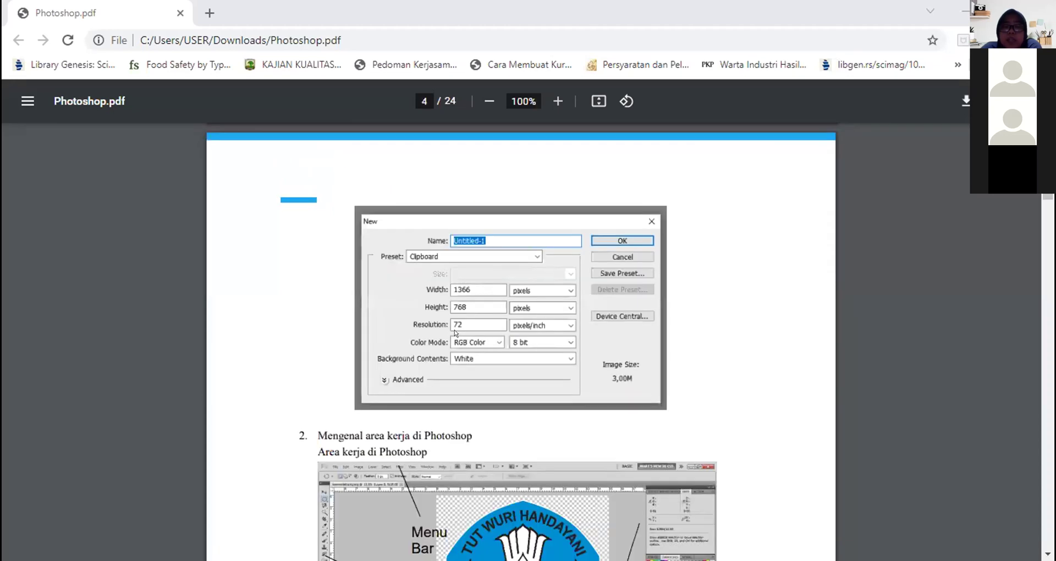
Examine the Photoshop work area diagram, the interface descriptions and the instructions for closing an image
scroll(455, 333, "down", 1)
scroll(466, 333, "down", 2)
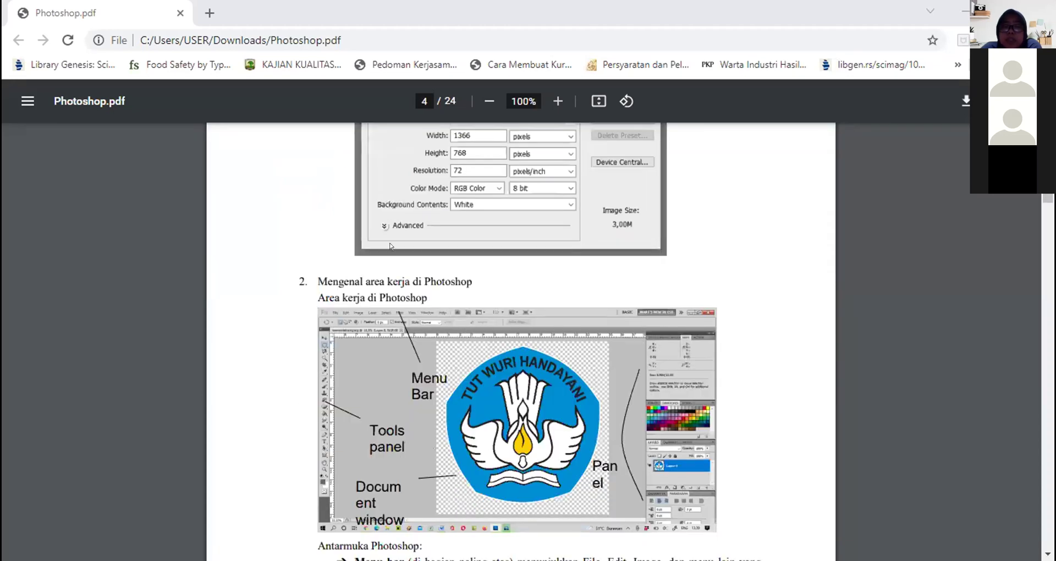
scroll(390, 245, "down", 1)
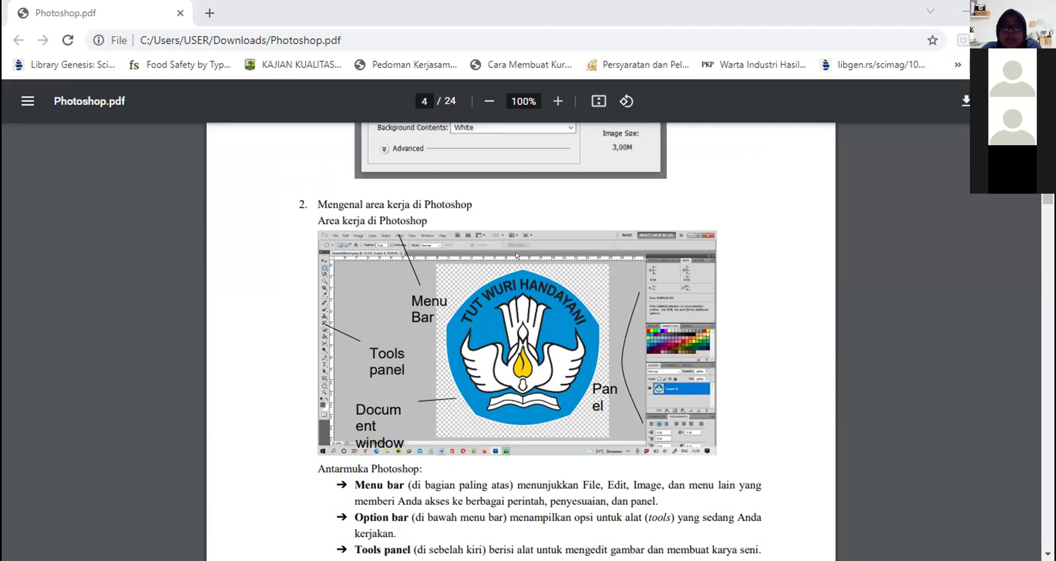
scroll(516, 255, "down", 3)
scroll(516, 255, "down", 2)
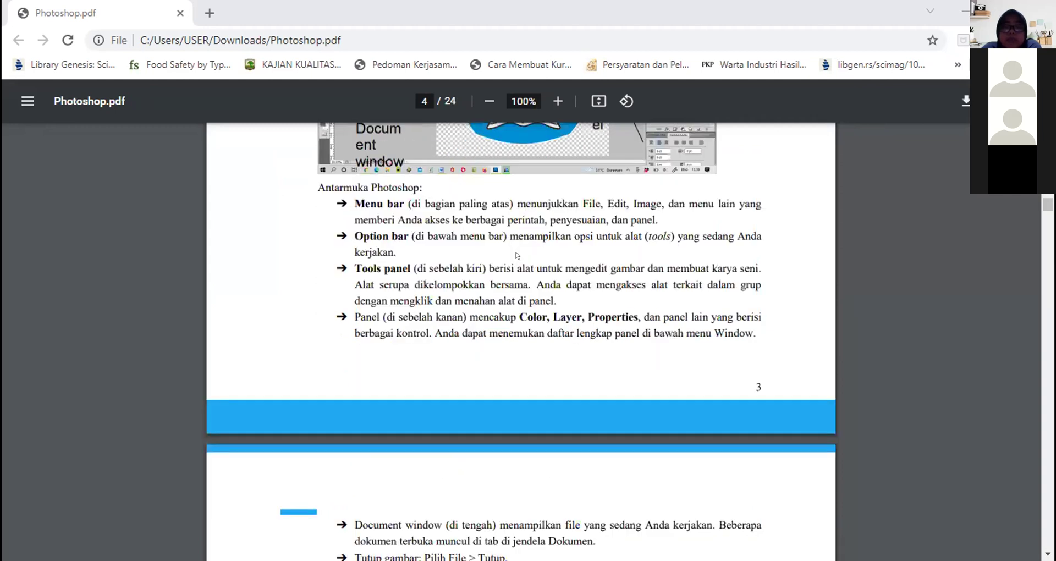
scroll(517, 254, "down", 5)
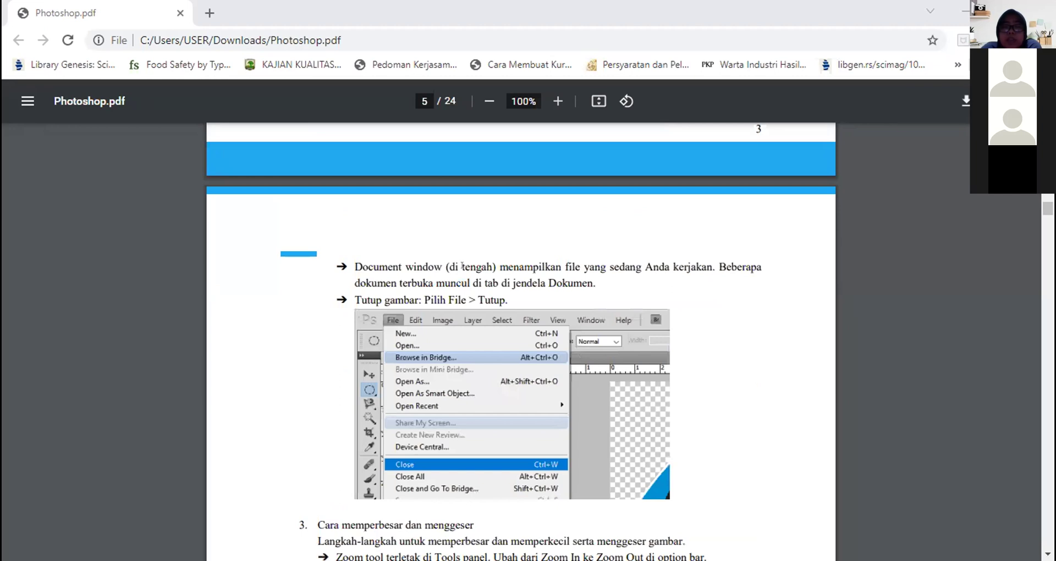
scroll(515, 267, "down", 1)
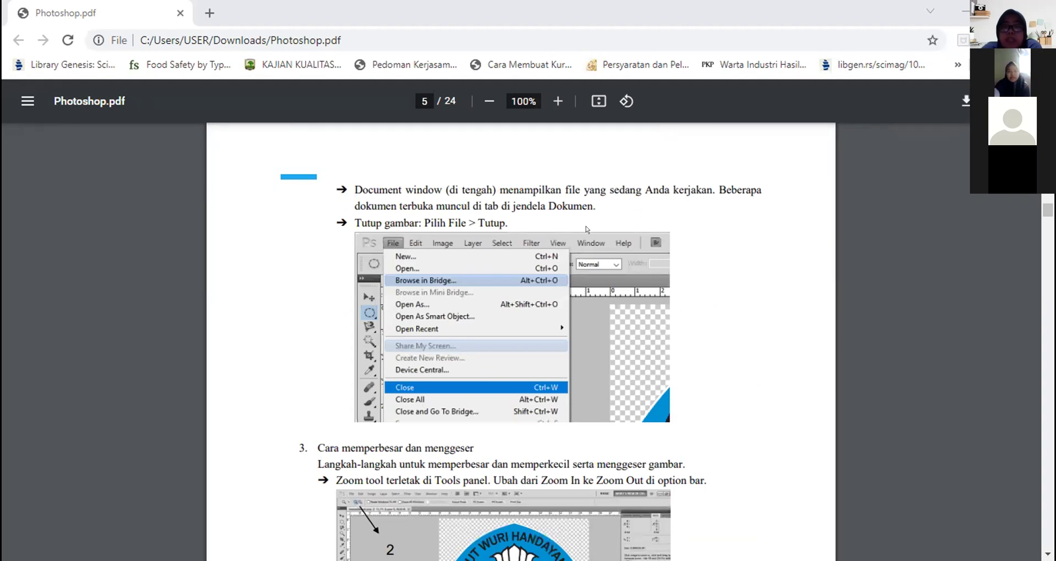
Examine the section on enlarging and panning an image with the Zoom tool and Hand tool
scroll(526, 327, "down", 2)
scroll(526, 328, "down", 2)
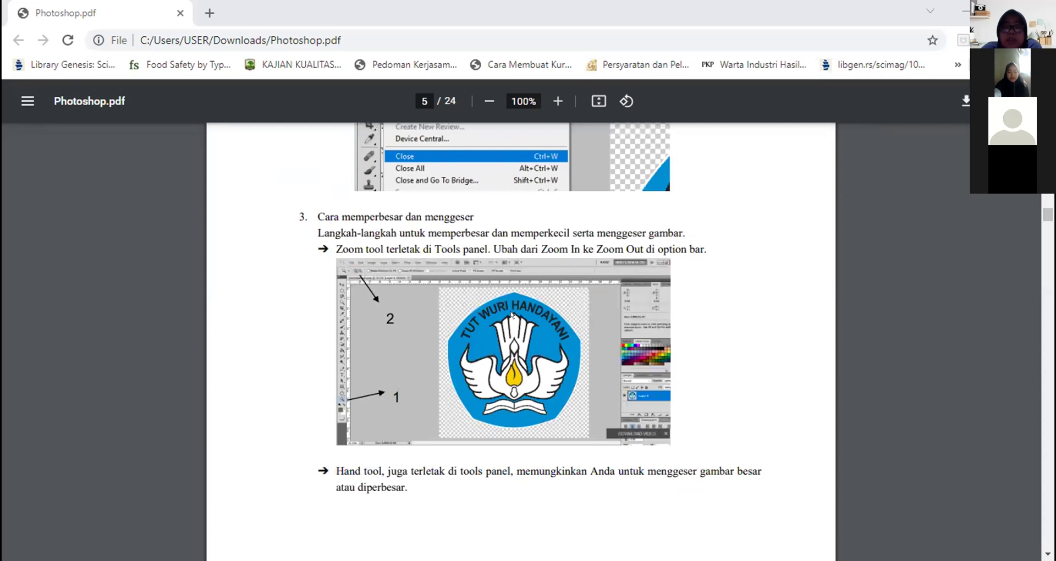
scroll(512, 314, "down", 1)
scroll(512, 314, "down", 3)
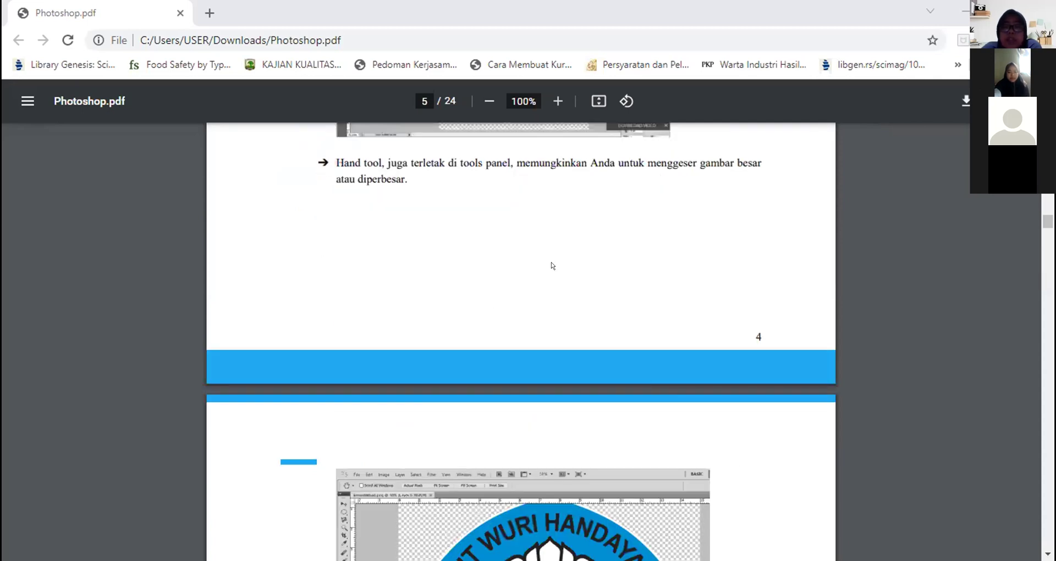
scroll(552, 265, "down", 4)
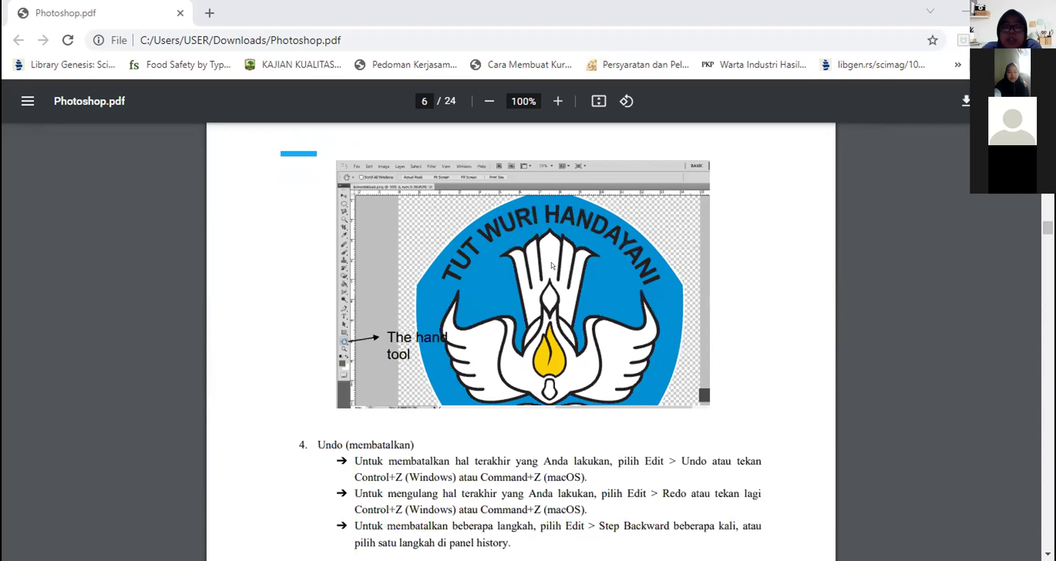
scroll(552, 266, "down", 2)
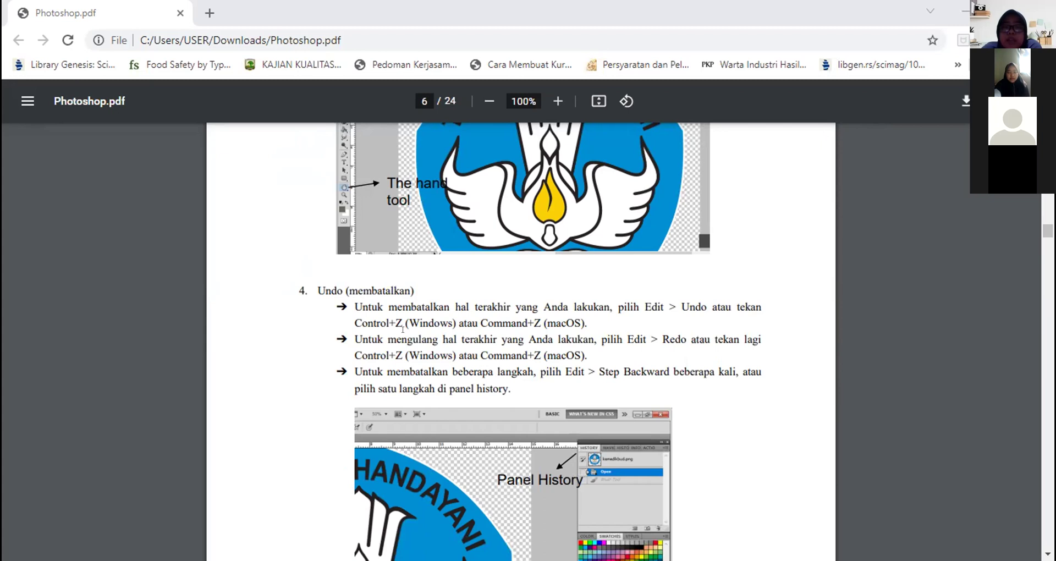
scroll(402, 328, "up", 2)
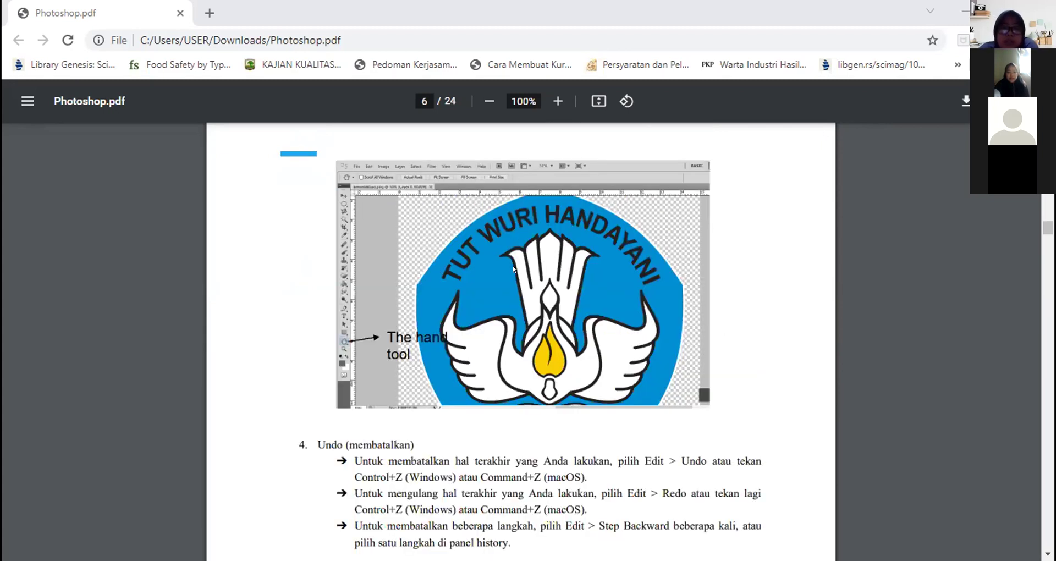
Read the "Undo (membatalkan)" section and examine its Panel History illustration up close
scroll(514, 270, "down", 1)
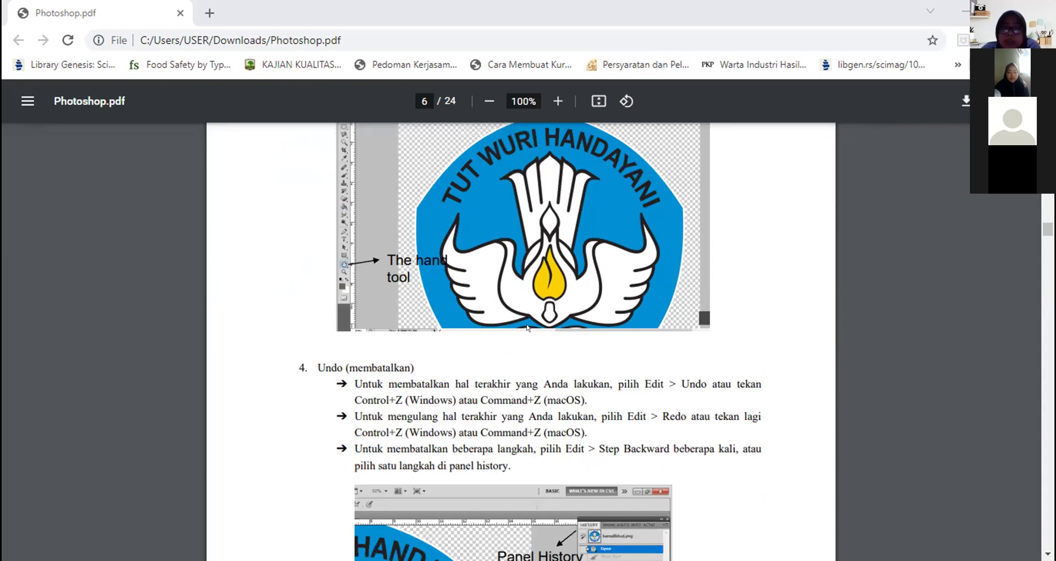
scroll(527, 328, "down", 1)
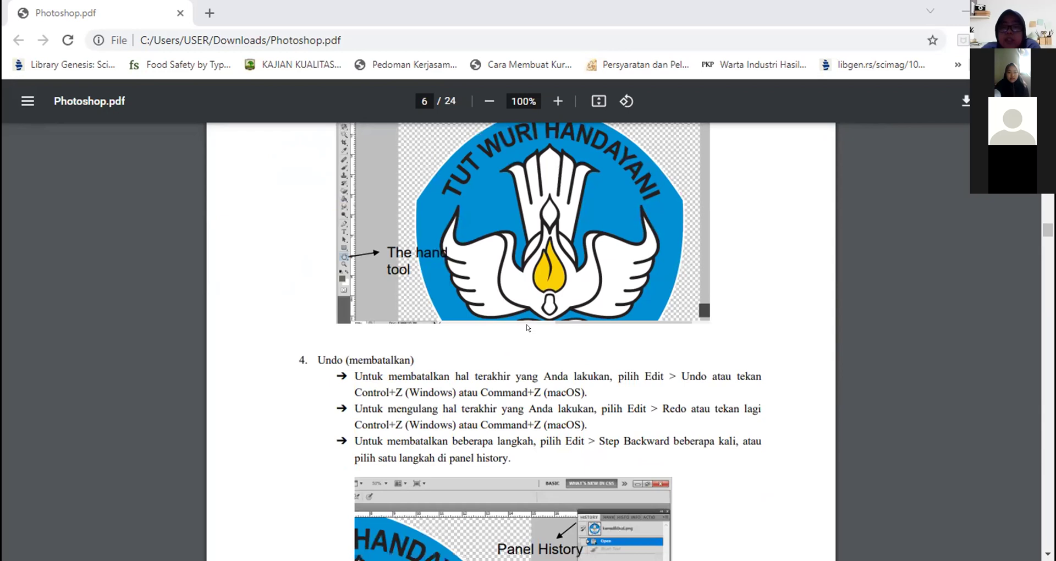
scroll(527, 328, "down", 2)
scroll(527, 328, "down", 2)
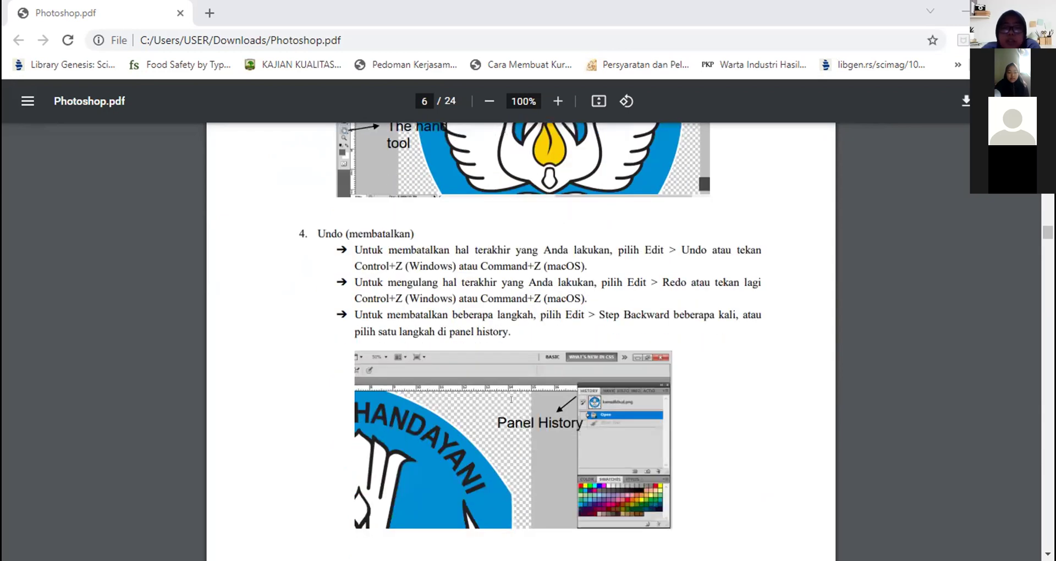
scroll(510, 399, "down", 1)
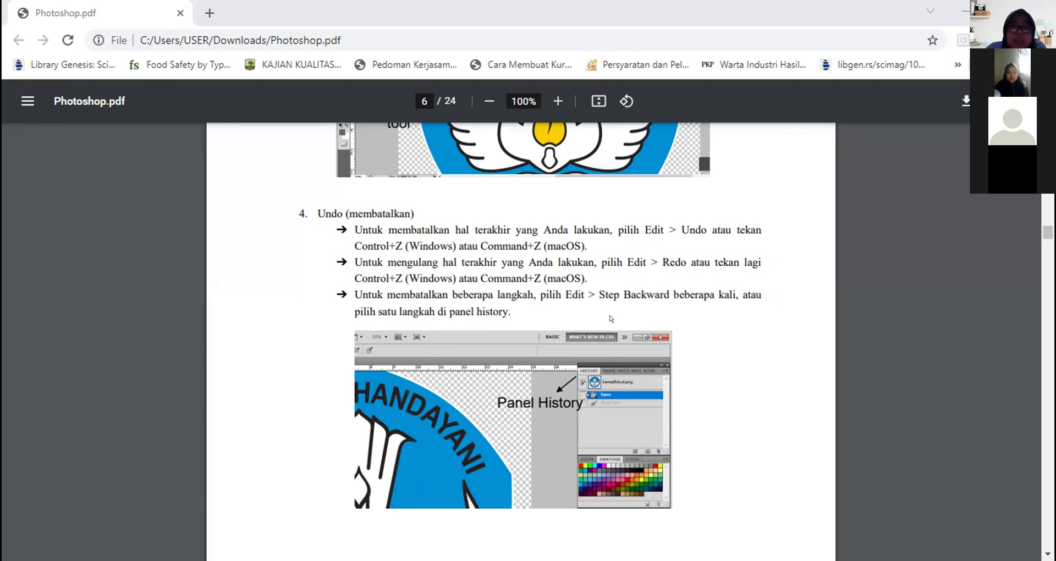
scroll(610, 318, "up", 5)
scroll(609, 318, "left", 3)
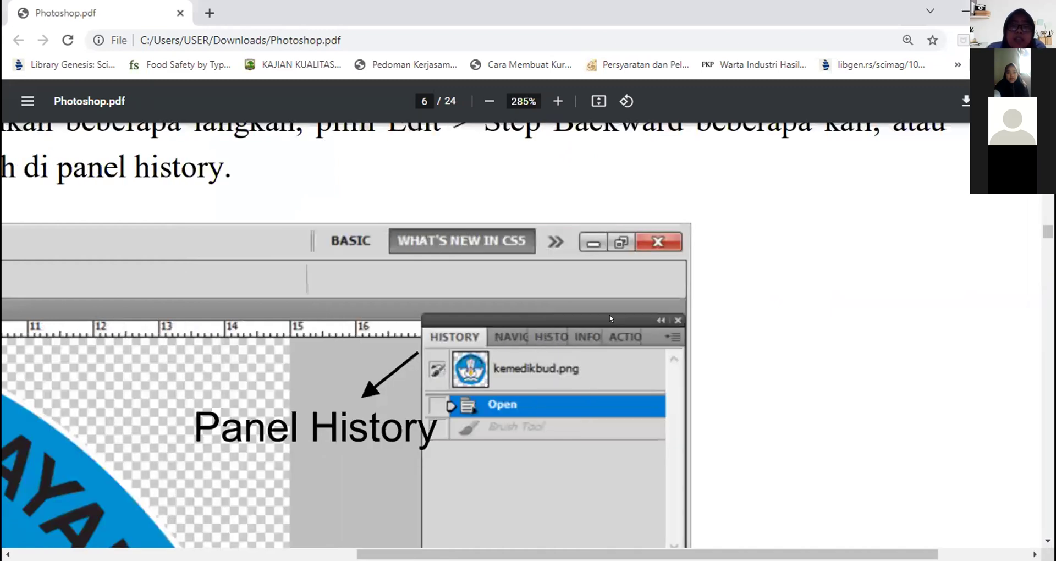
scroll(627, 355, "left", 3)
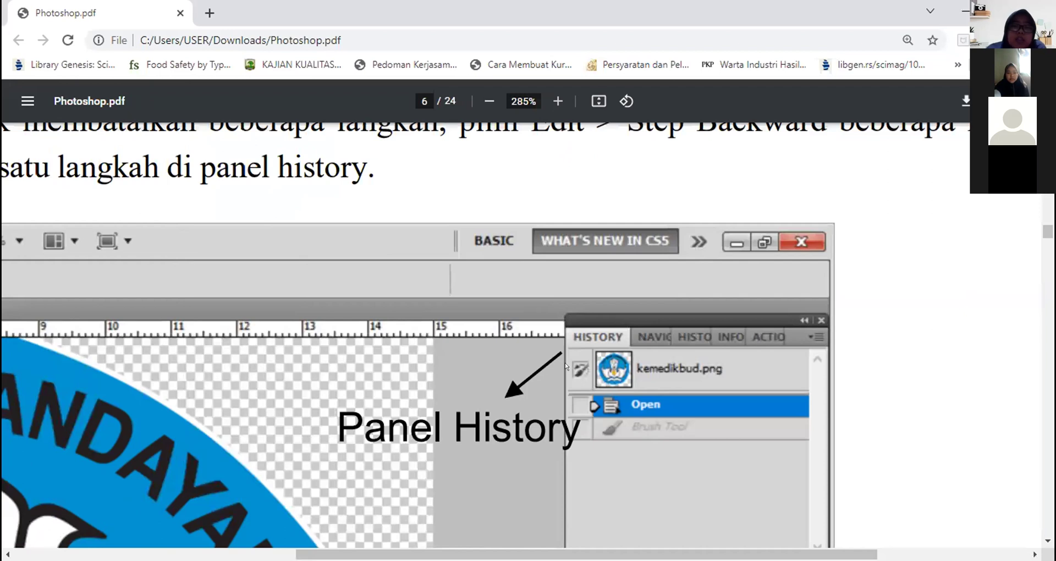
scroll(566, 366, "down", 2)
scroll(567, 367, "down", 2)
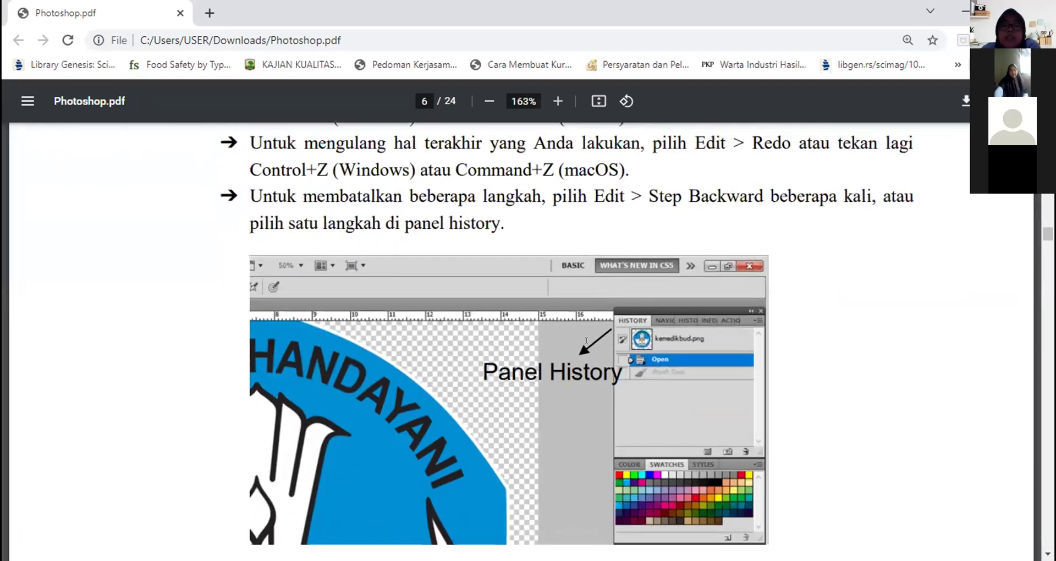
Go to the "Mengubah Ukuran Gambar" section on page 7 of the guide
scroll(586, 340, "down", 4)
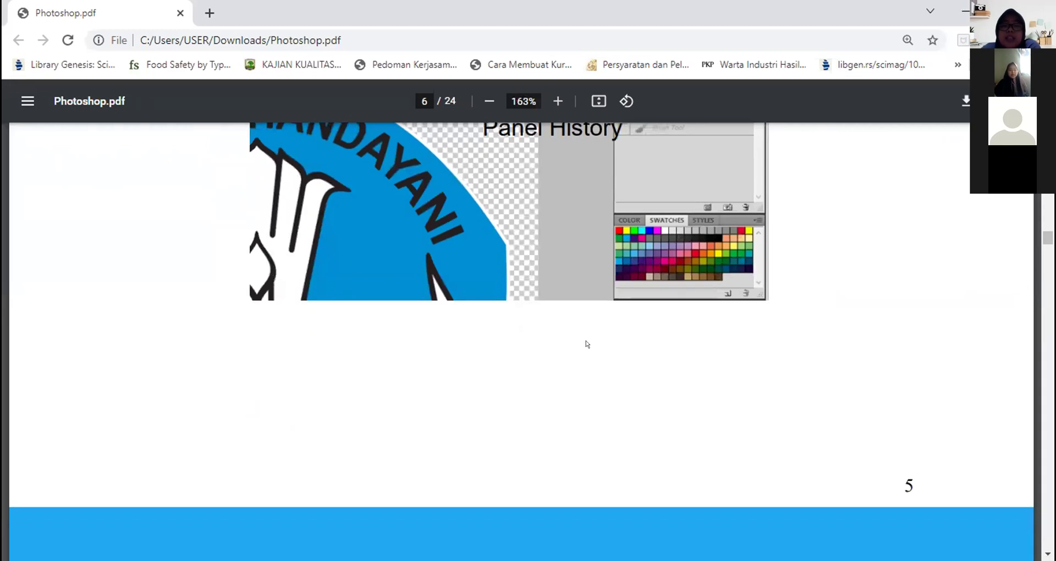
scroll(586, 344, "down", 6)
scroll(586, 344, "down", 4)
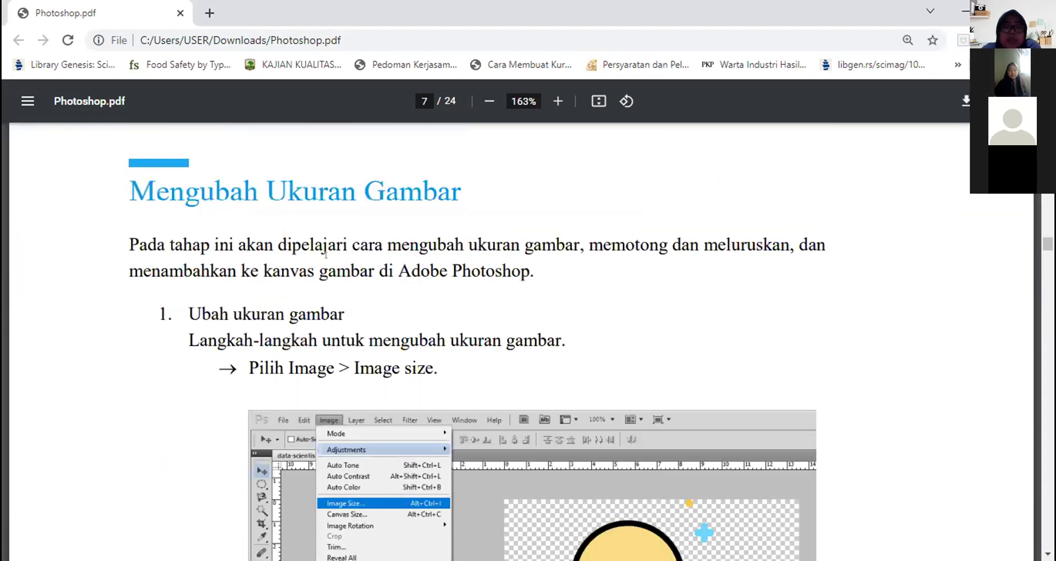
Read the "Ubah ukuran gambar" instructions and examine the Image Size illustrations showing the link icon and the Resample Image option
scroll(587, 330, "down", 1)
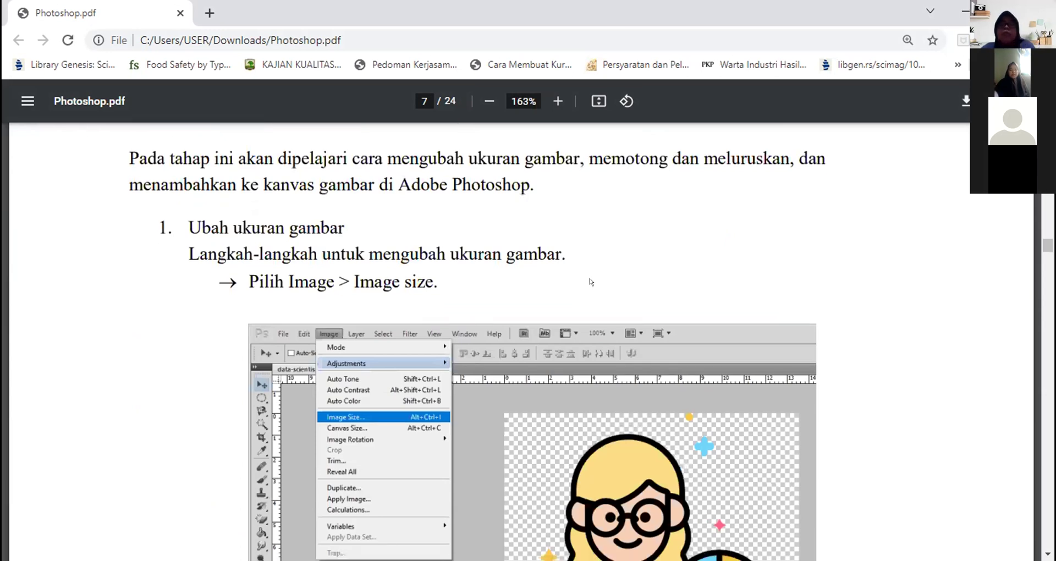
scroll(590, 282, "down", 1)
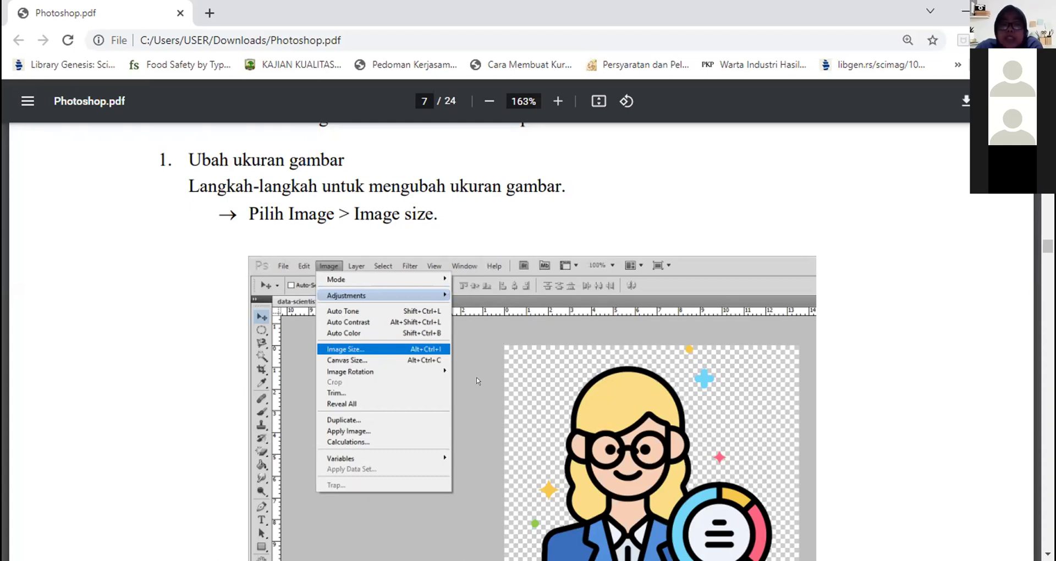
scroll(477, 381, "down", 4)
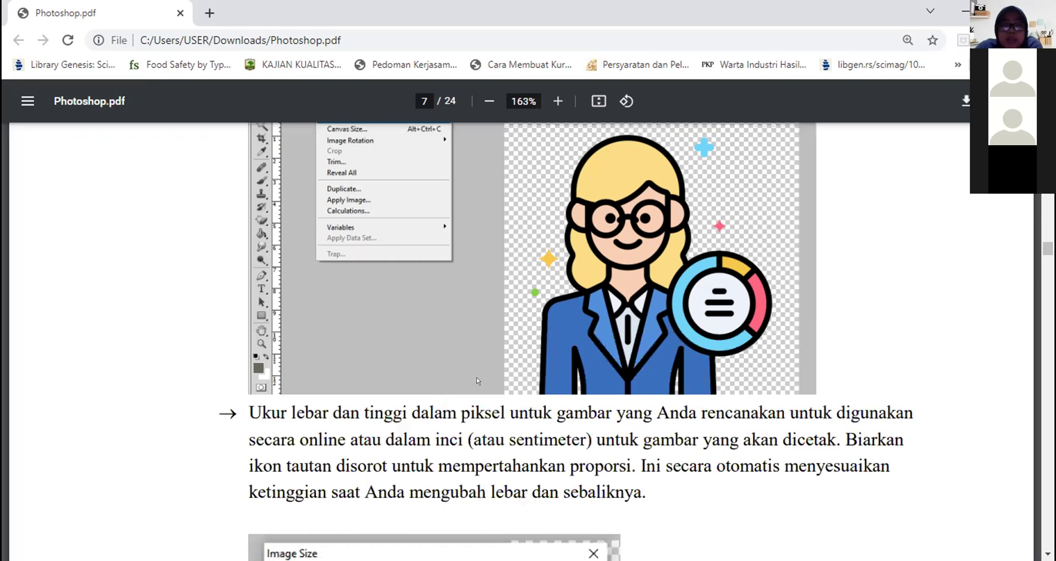
scroll(478, 380, "down", 3)
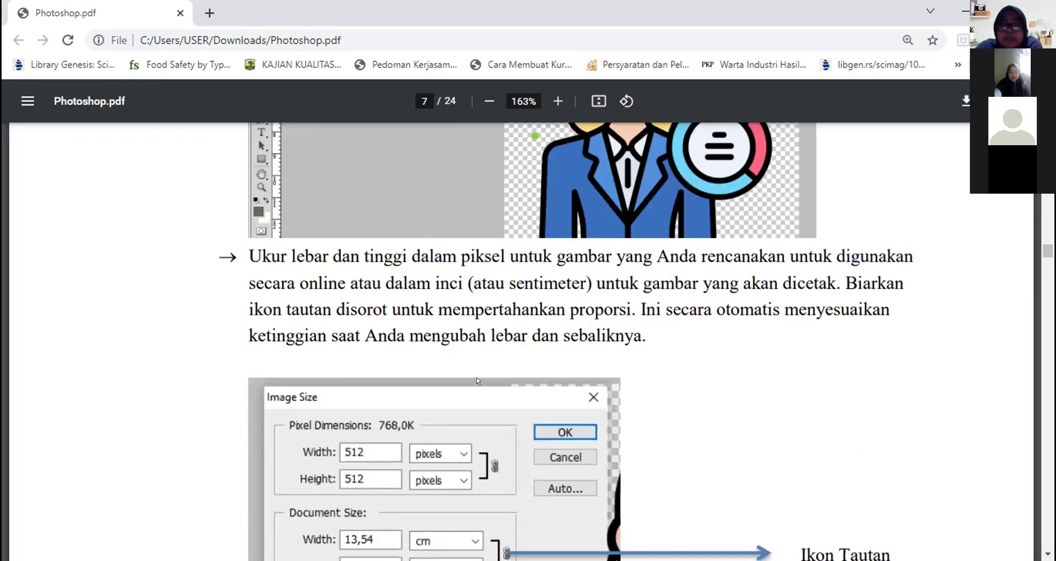
scroll(477, 380, "down", 1)
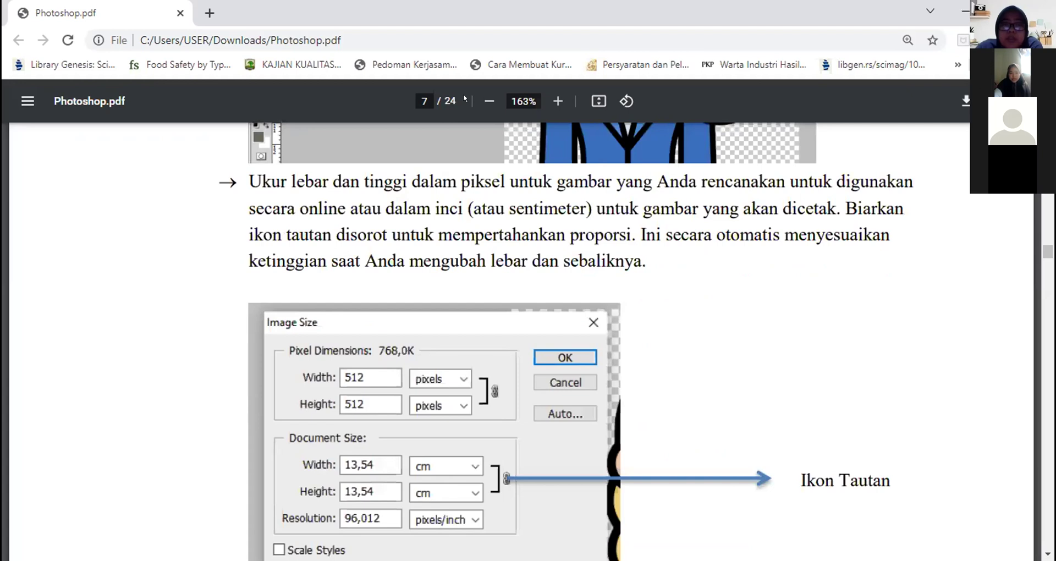
scroll(467, 365, "down", 1)
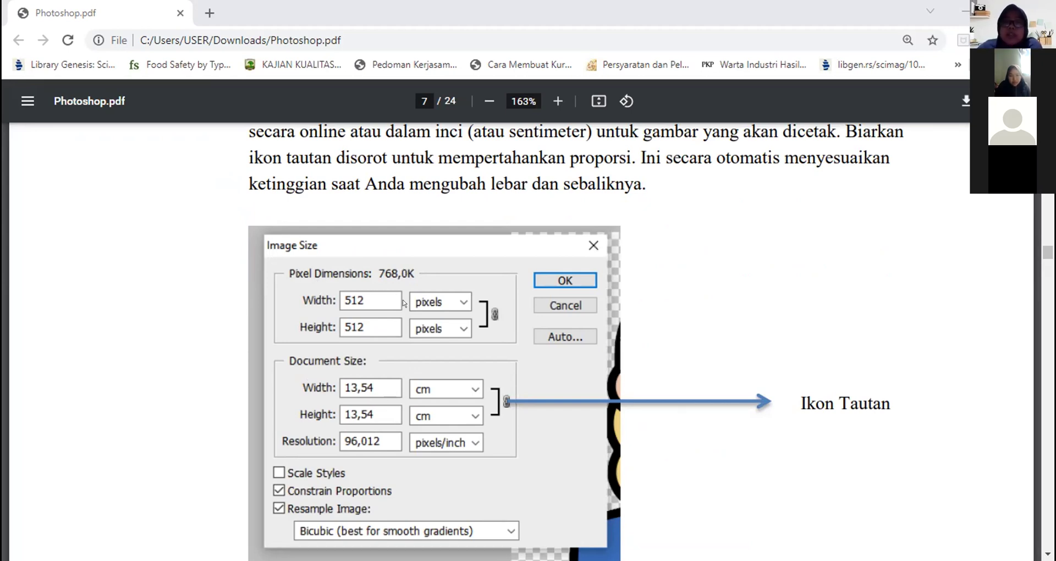
scroll(404, 303, "up", 2)
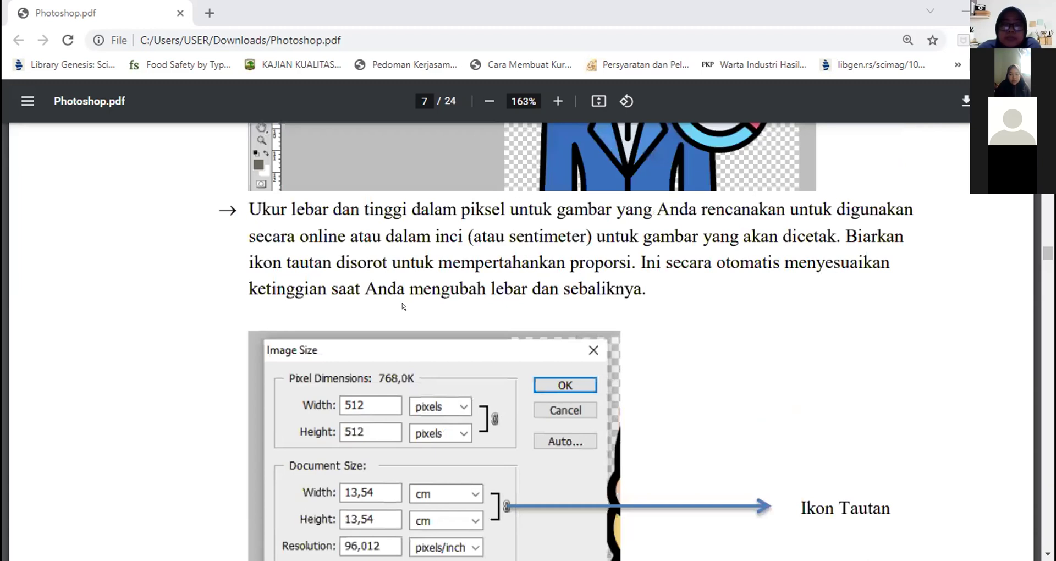
scroll(404, 304, "down", 6)
scroll(404, 306, "down", 7)
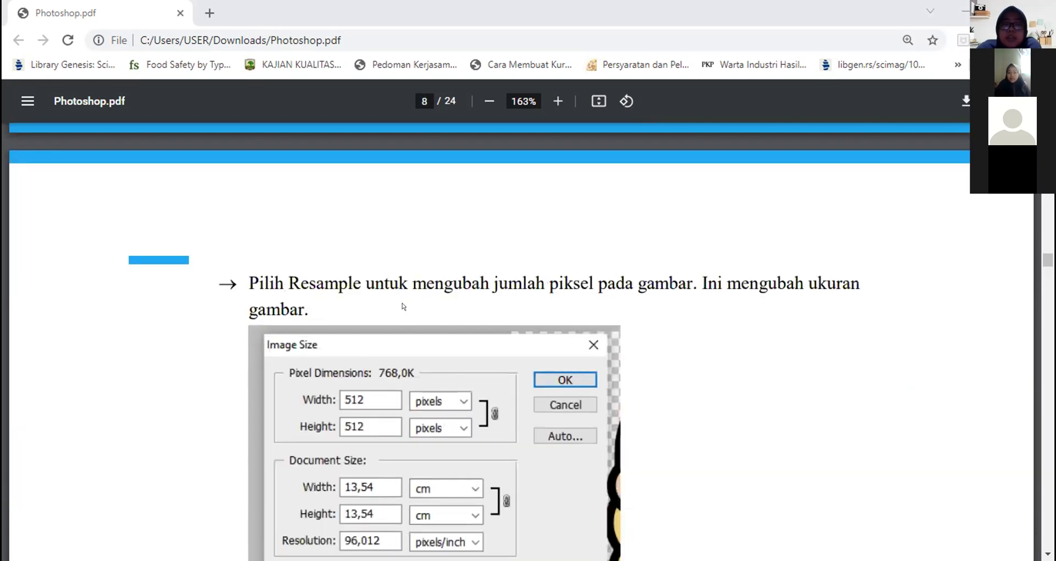
scroll(405, 306, "down", 2)
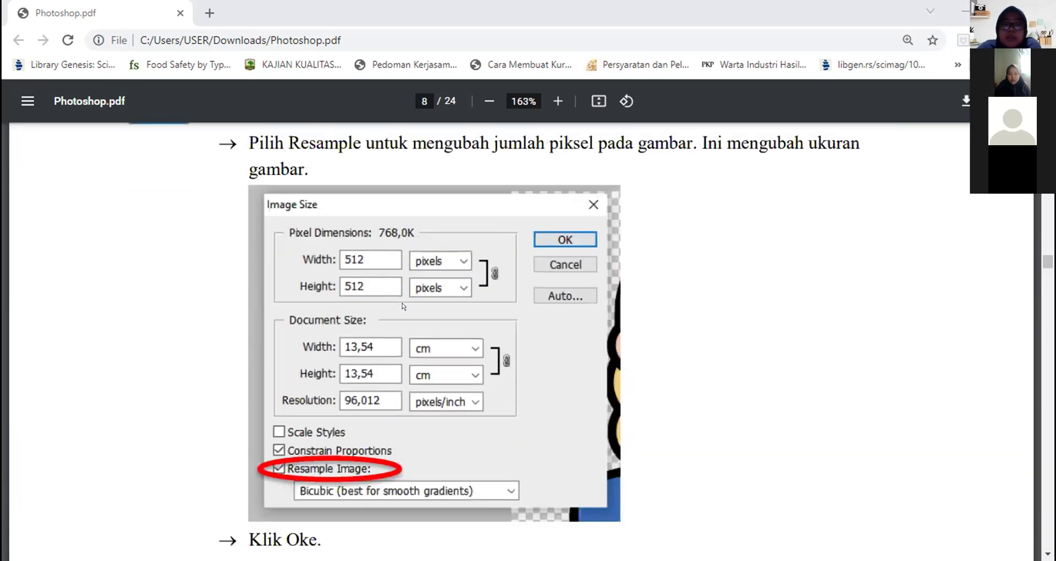
Read the "Mengatur resolusi" section and examine its Image Size illustrations for the pixel dimensions and resolution settings
scroll(404, 306, "down", 4)
scroll(402, 306, "down", 6)
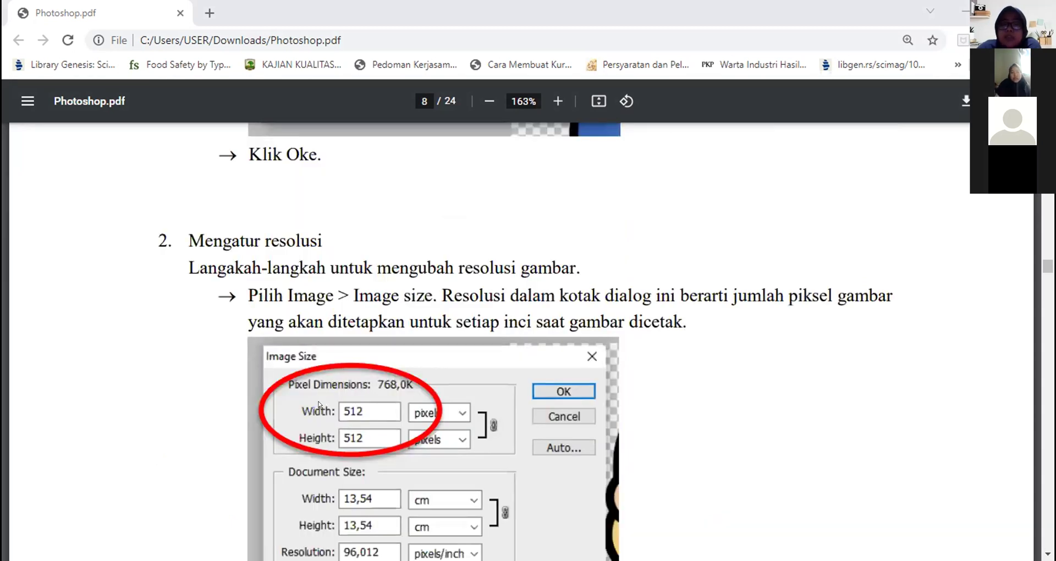
scroll(319, 404, "down", 2)
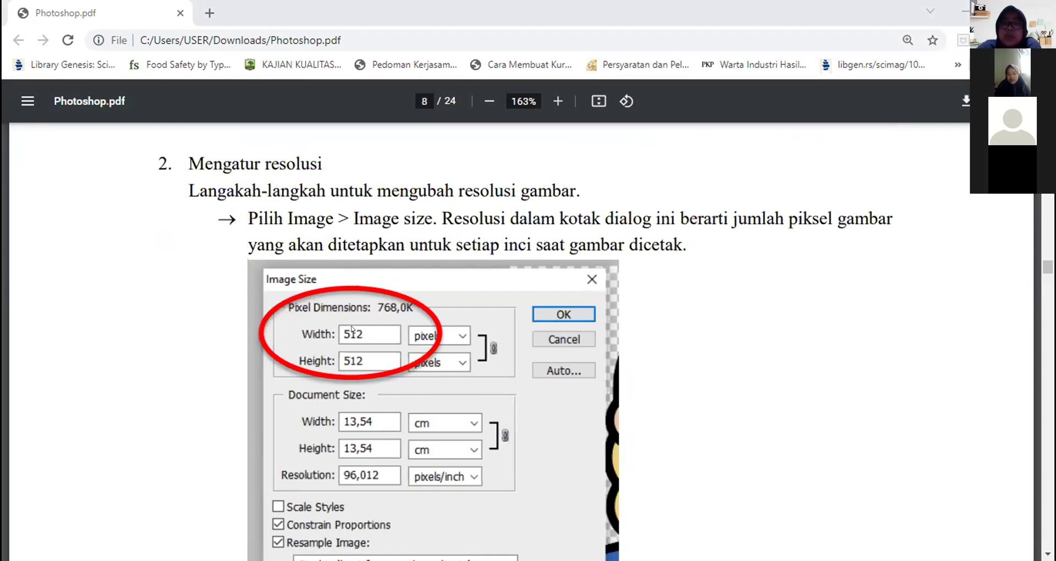
scroll(352, 329, "down", 3)
scroll(352, 329, "down", 3)
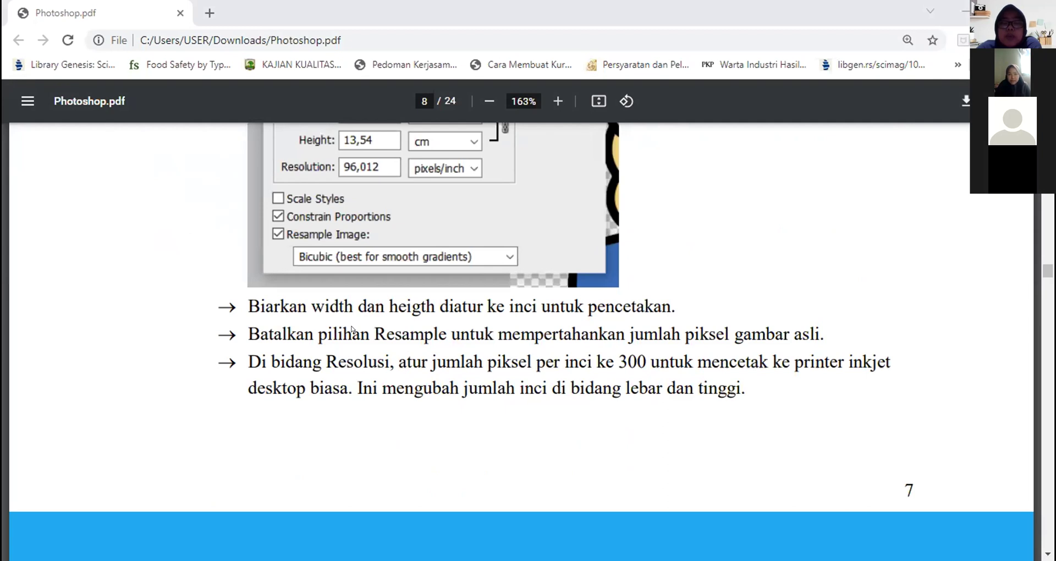
scroll(343, 319, "down", 1)
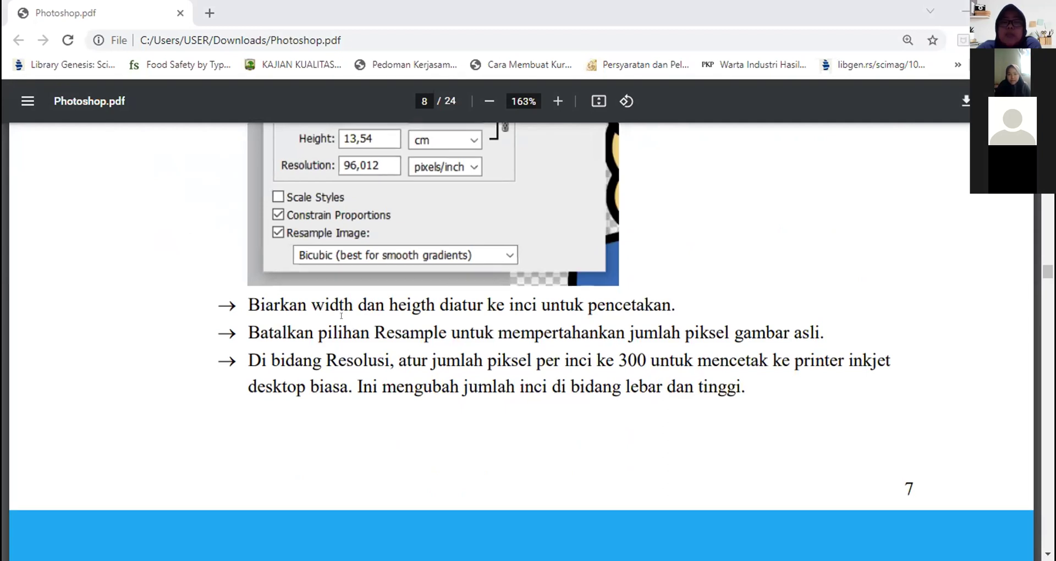
scroll(341, 315, "up", 3)
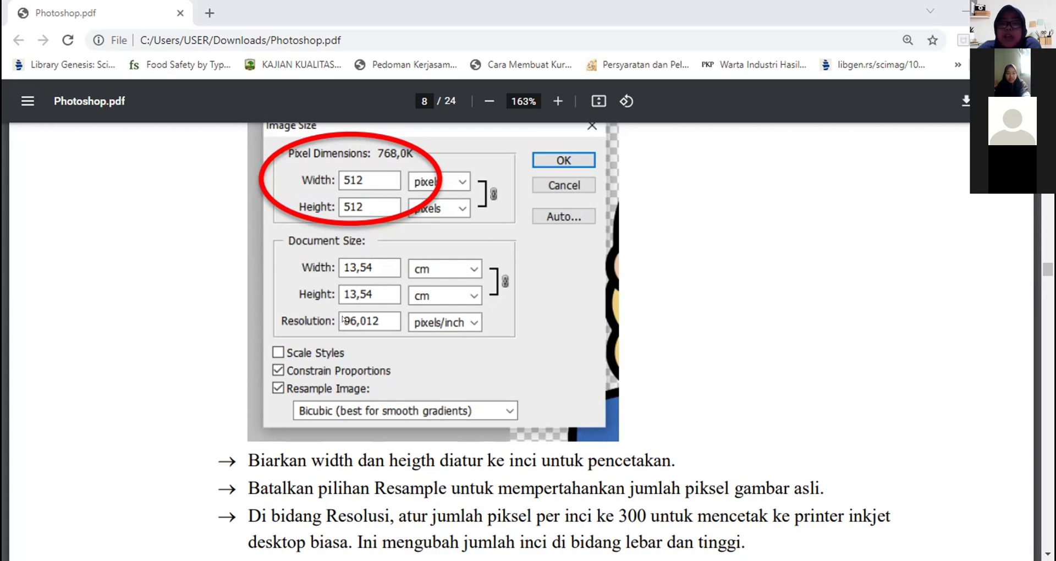
scroll(342, 315, "down", 1)
scroll(343, 315, "down", 4)
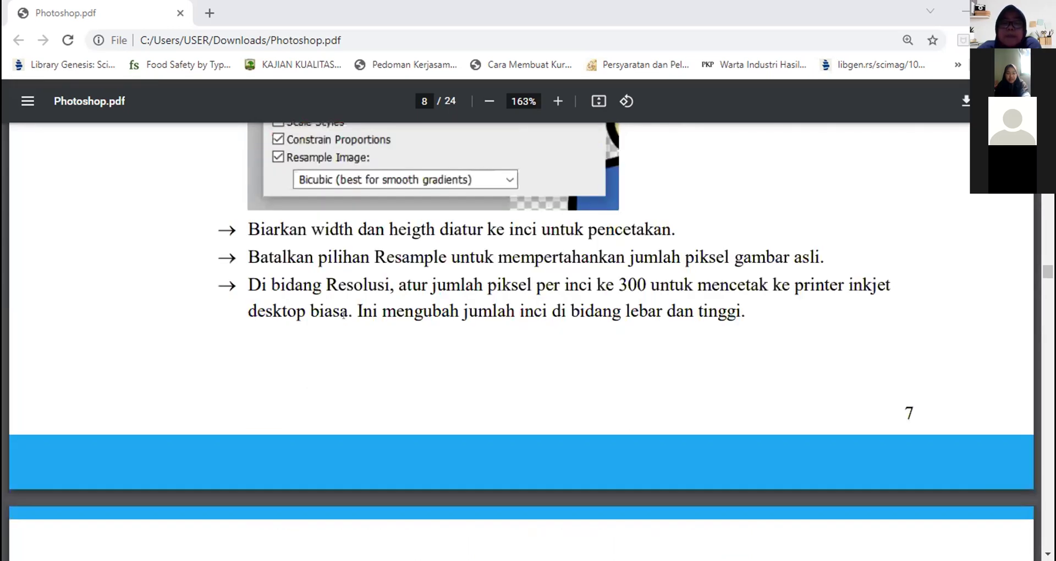
scroll(343, 315, "down", 3)
scroll(343, 315, "down", 1)
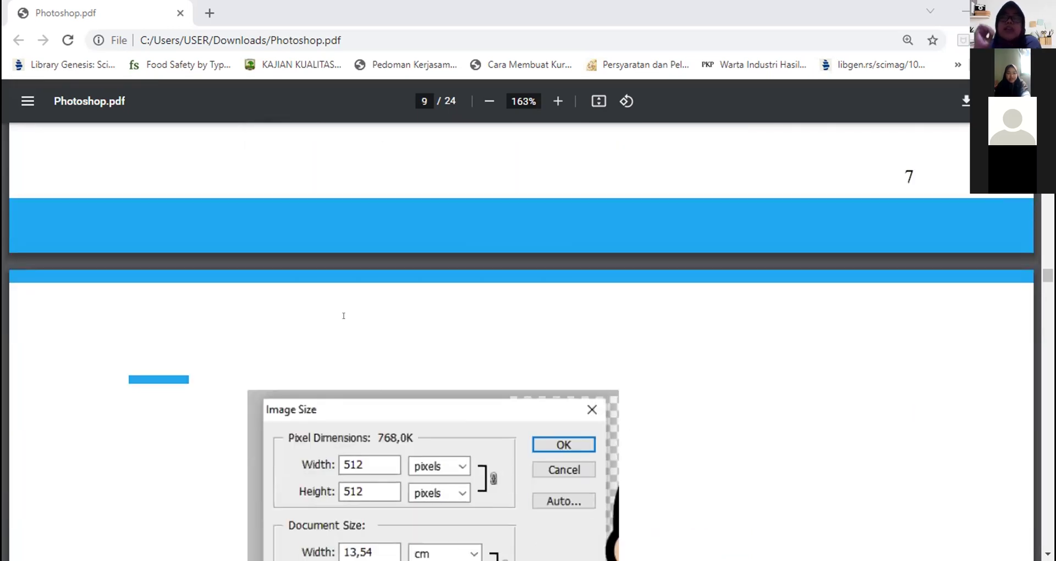
scroll(343, 315, "down", 2)
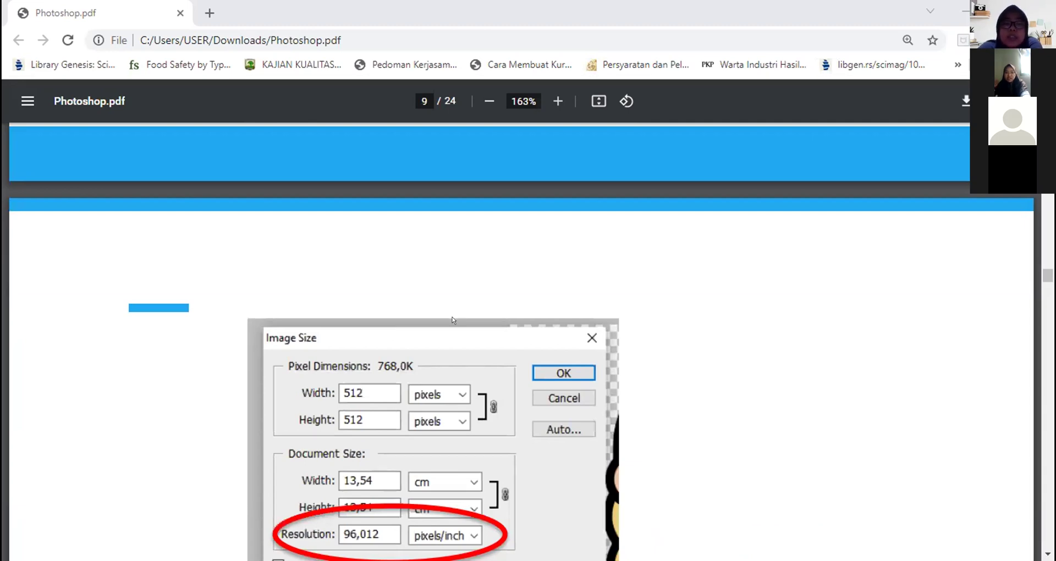
Examine the "Pangkas dan luruskan gambar" section, including the Crop tool illustration and the steps for adjusting the crop border
scroll(452, 320, "down", 5)
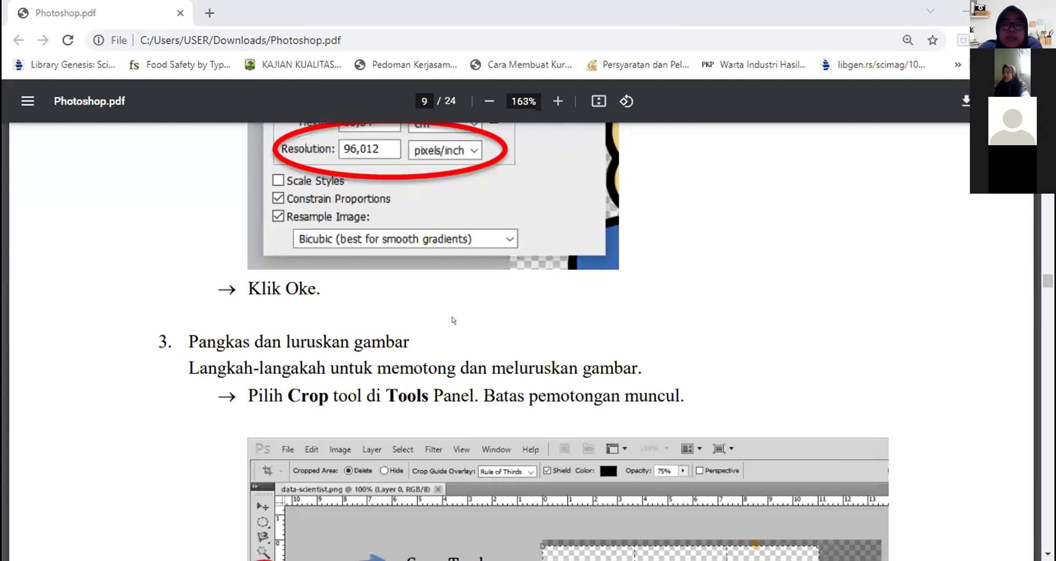
scroll(452, 320, "down", 3)
scroll(451, 320, "down", 1)
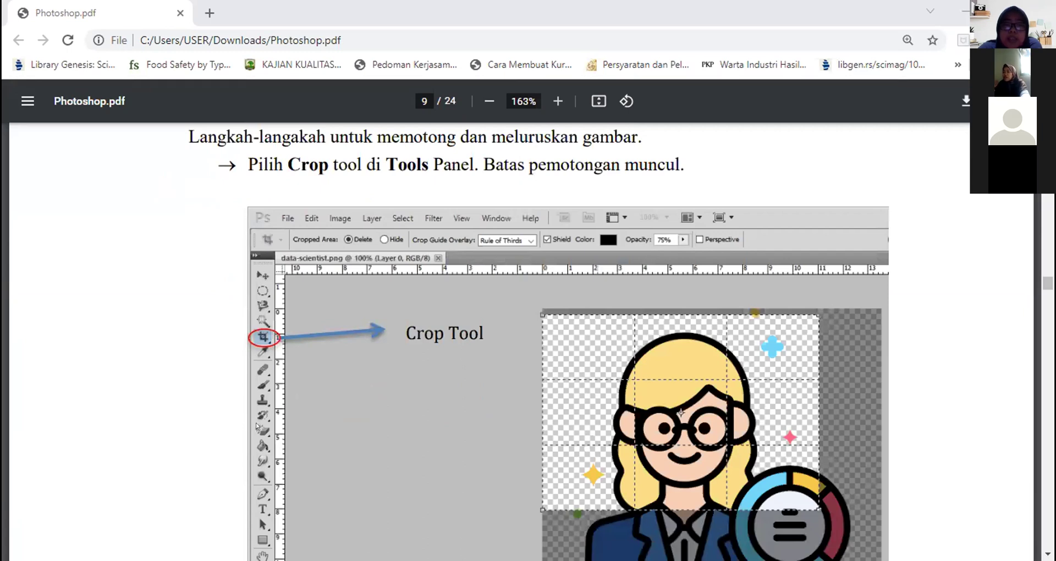
scroll(256, 426, "down", 1)
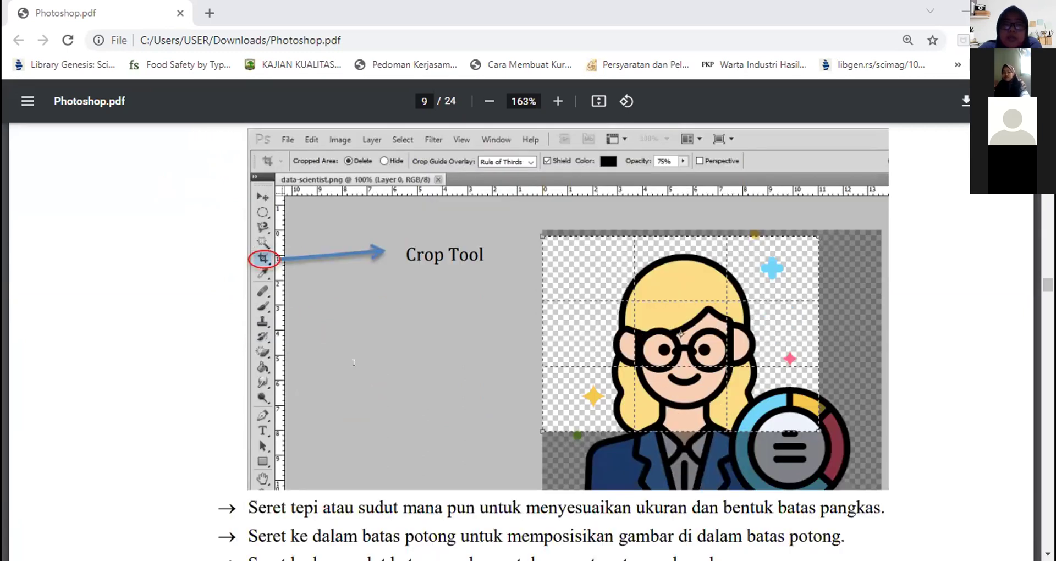
scroll(354, 362, "down", 2)
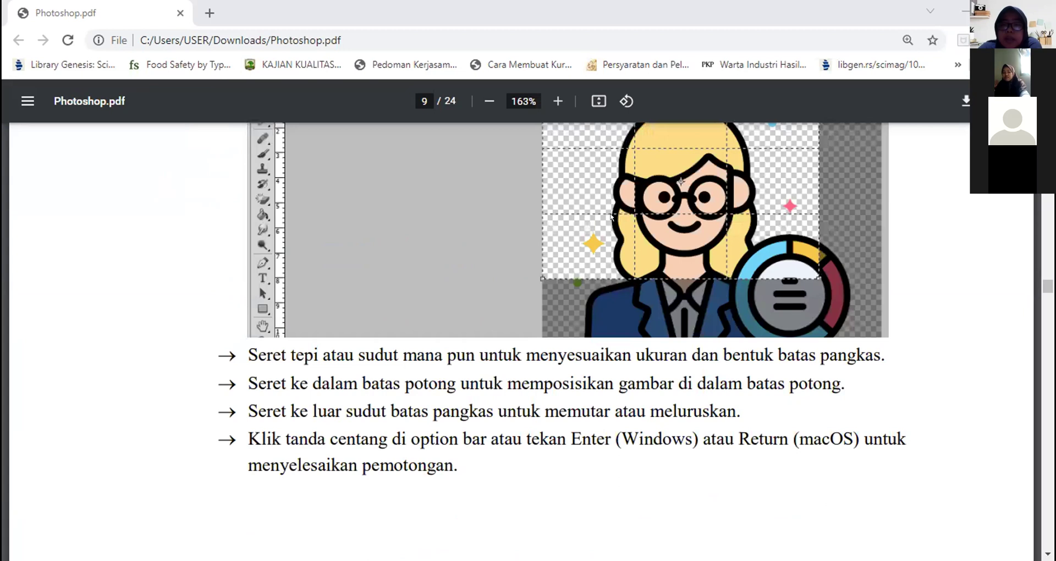
scroll(610, 216, "up", 2)
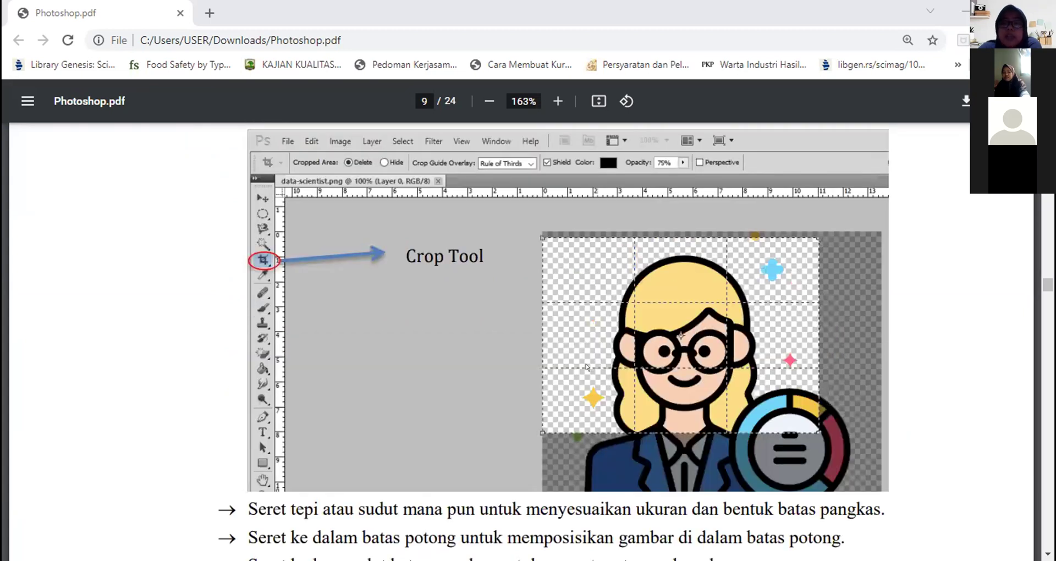
scroll(586, 367, "down", 4)
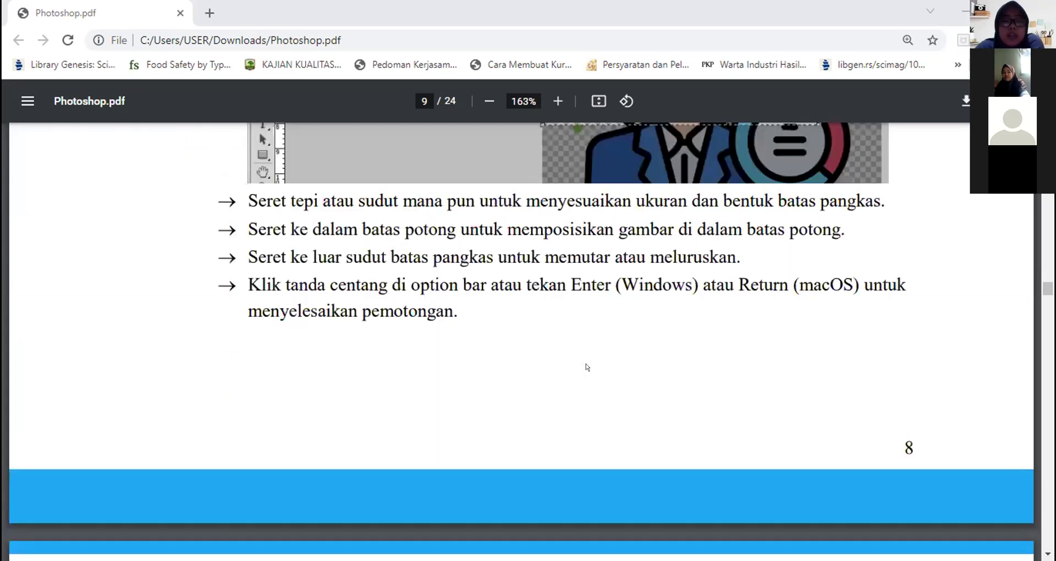
Read the "Meluaskan kanvas" section on page 10 and examine its Canvas Size command illustration and instructions for adding canvas
scroll(587, 367, "down", 3)
scroll(586, 367, "down", 2)
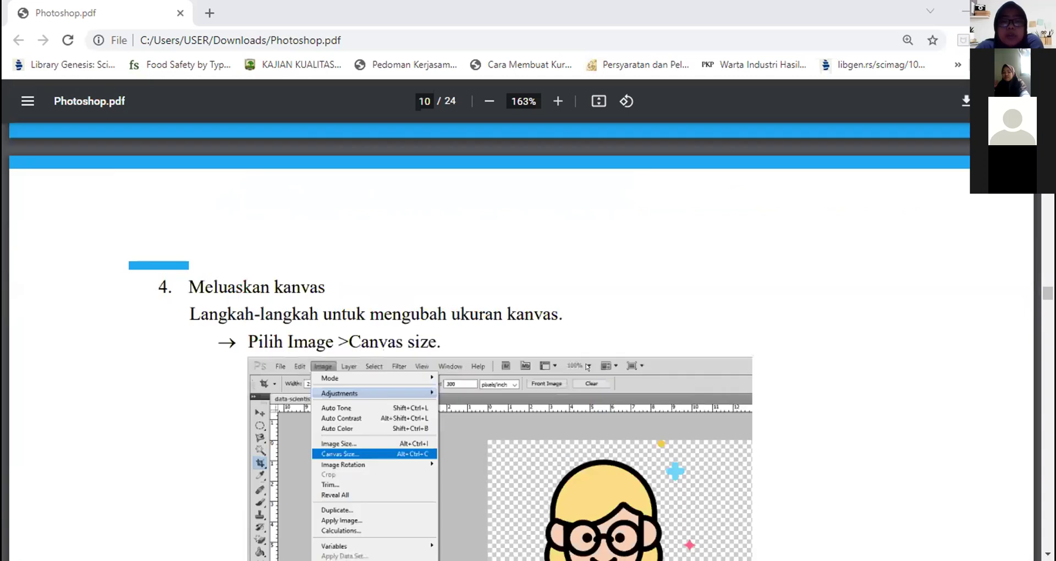
scroll(586, 366, "down", 2)
scroll(586, 366, "down", 1)
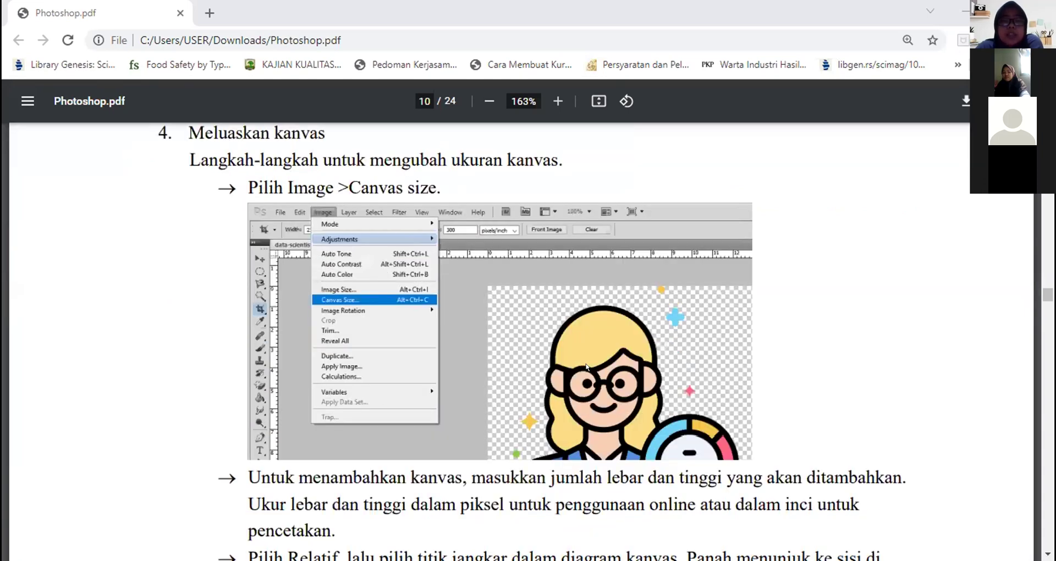
scroll(586, 366, "down", 3)
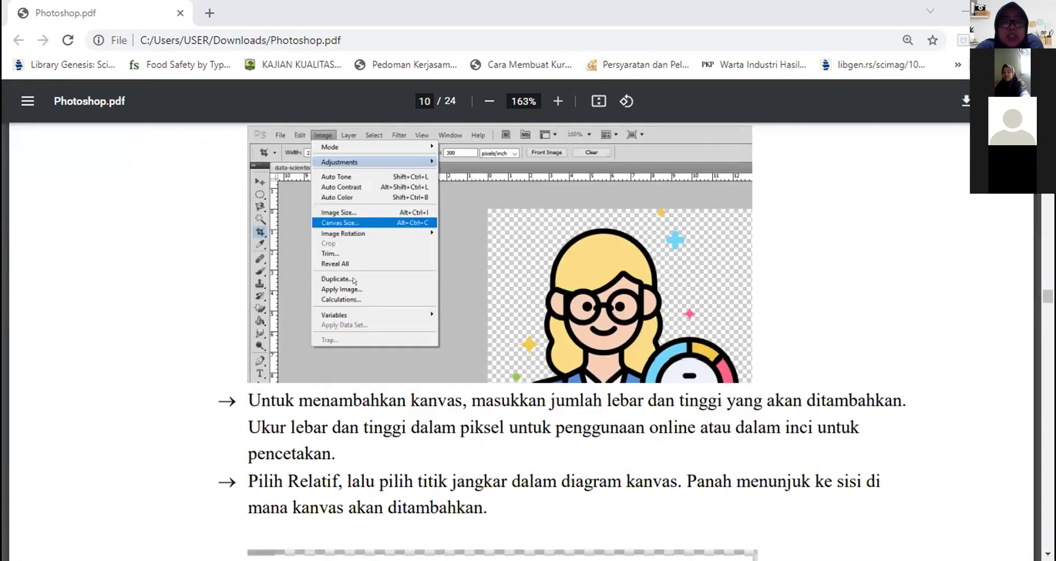
scroll(354, 281, "up", 3)
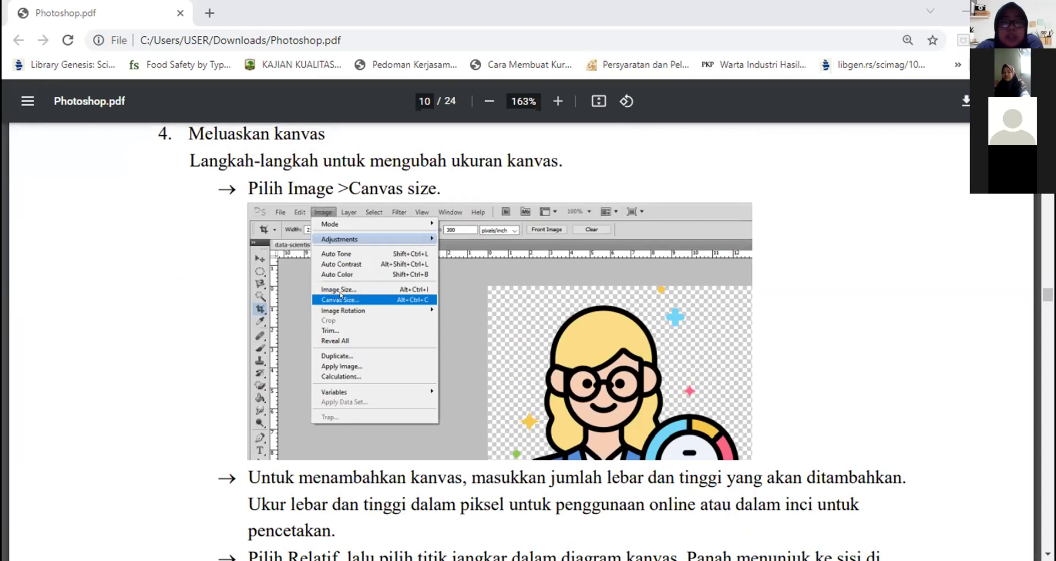
scroll(332, 295, "down", 1)
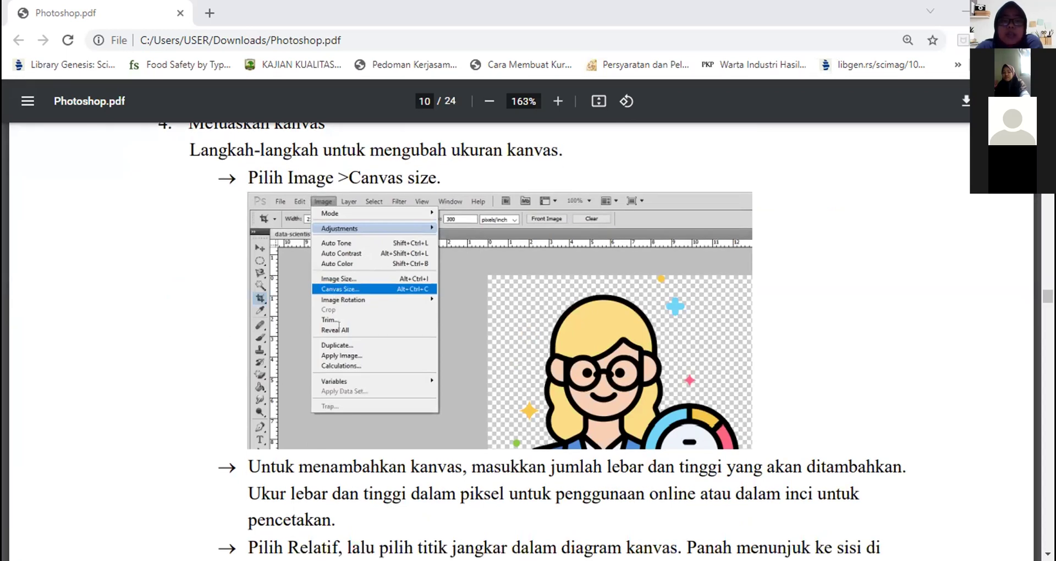
scroll(338, 325, "down", 2)
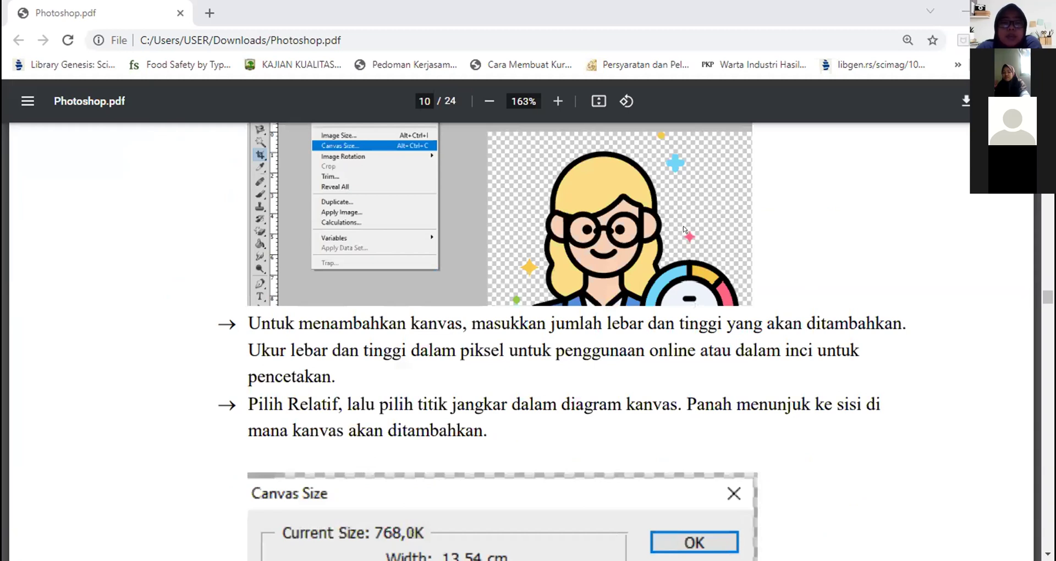
Go to the "Bekerja dengan Layer" section on page 11 and examine the "Memahami layer" instructions and Layers panel illustration
scroll(684, 229, "down", 10)
scroll(685, 230, "down", 3)
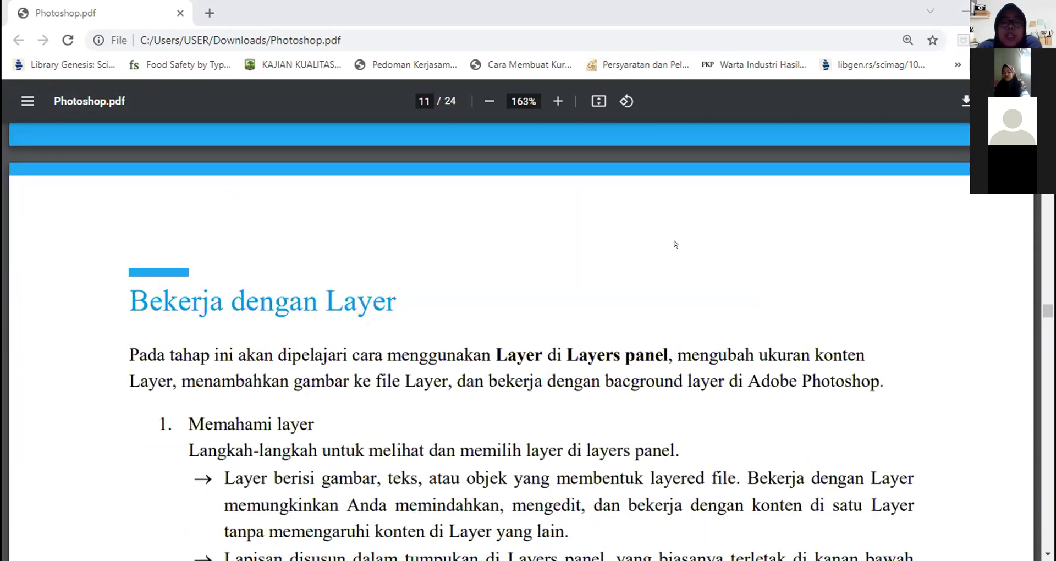
scroll(674, 245, "down", 1)
scroll(674, 245, "down", 1)
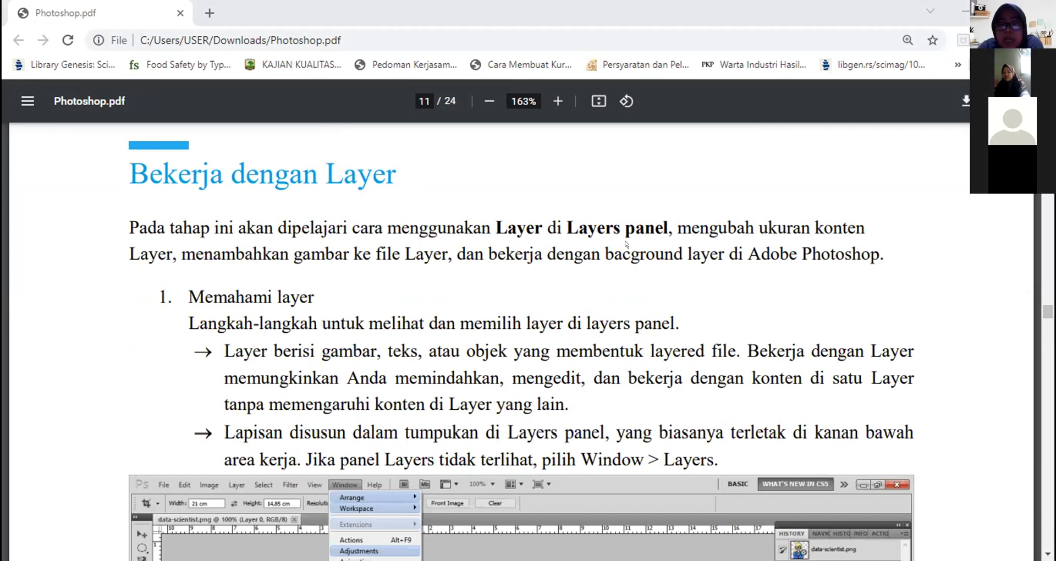
scroll(625, 244, "down", 3)
scroll(736, 402, "down", 4)
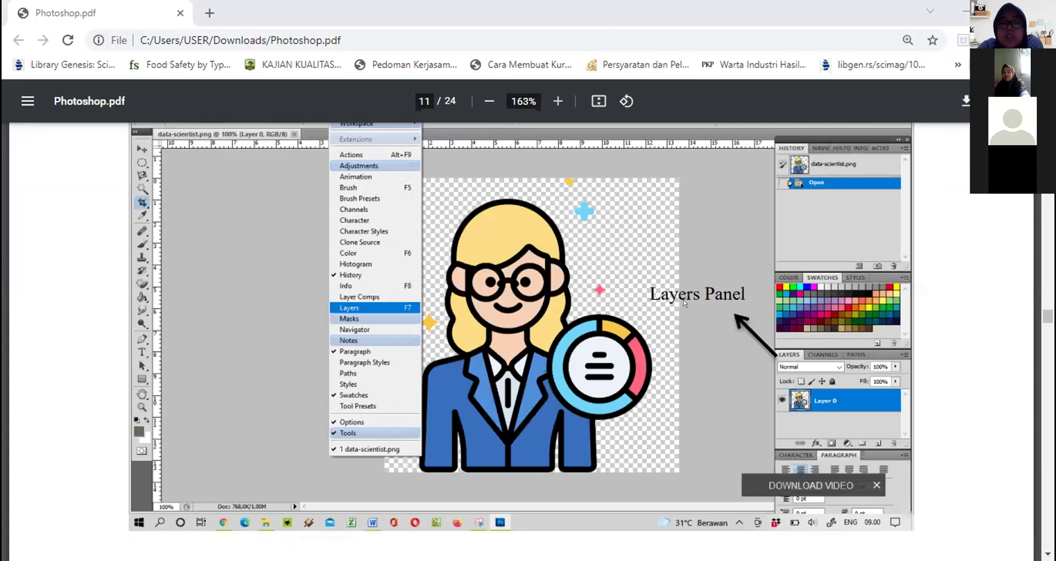
scroll(683, 303, "down", 3)
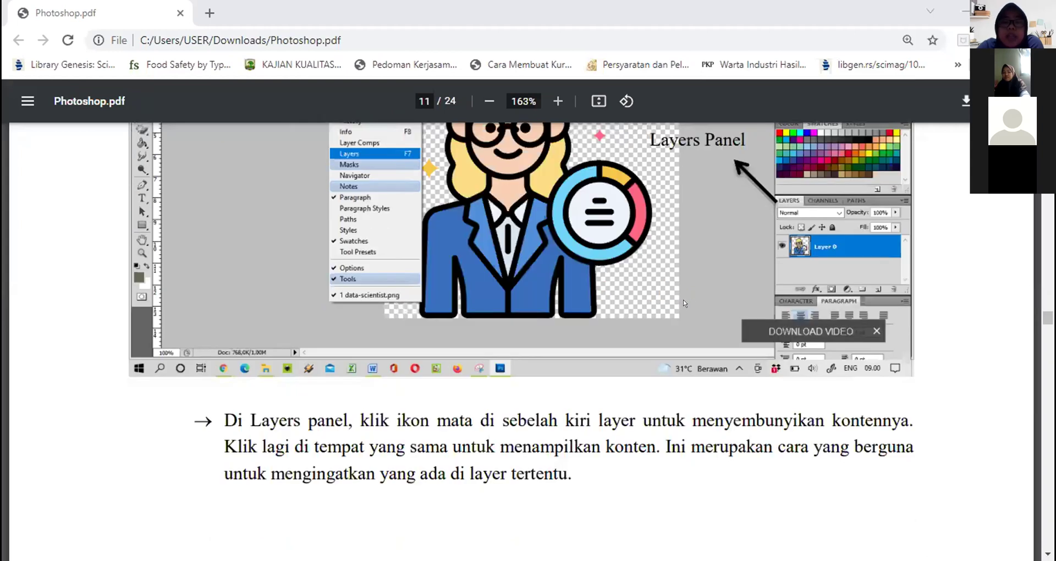
scroll(683, 303, "up", 3)
scroll(763, 291, "down", 3)
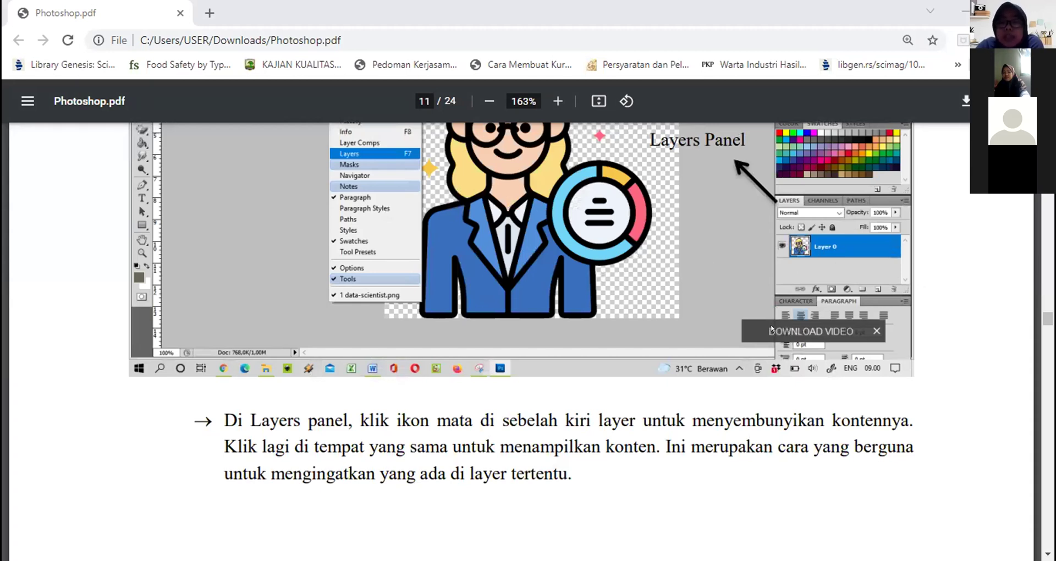
scroll(808, 466, "up", 3)
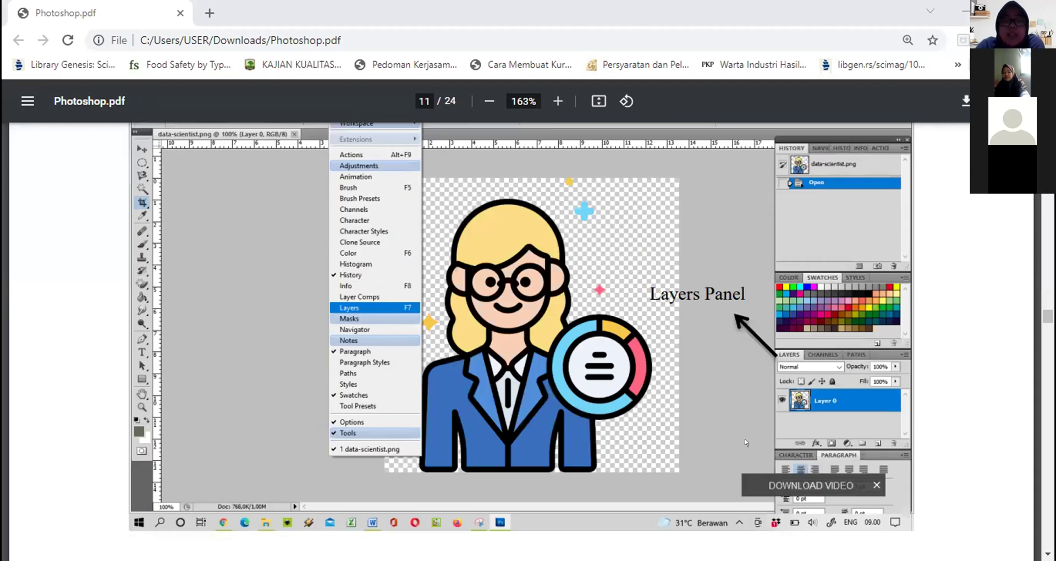
Read the instruction on hiding and showing layer content, and compare the "Layers Panel" and "Ikon mata" illustrations on pages 11 and 12
scroll(745, 442, "down", 5)
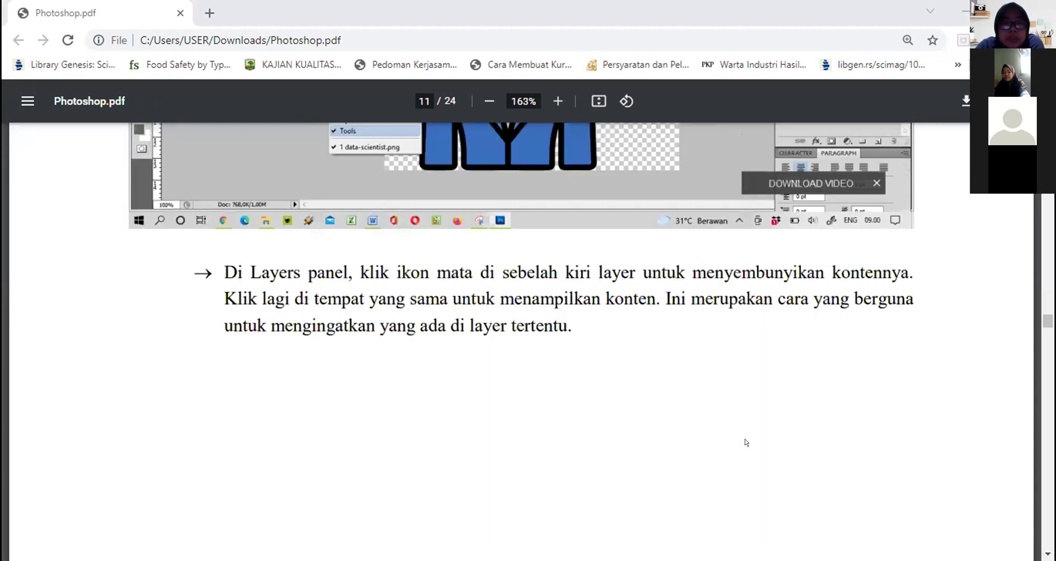
scroll(745, 442, "down", 5)
scroll(745, 442, "down", 6)
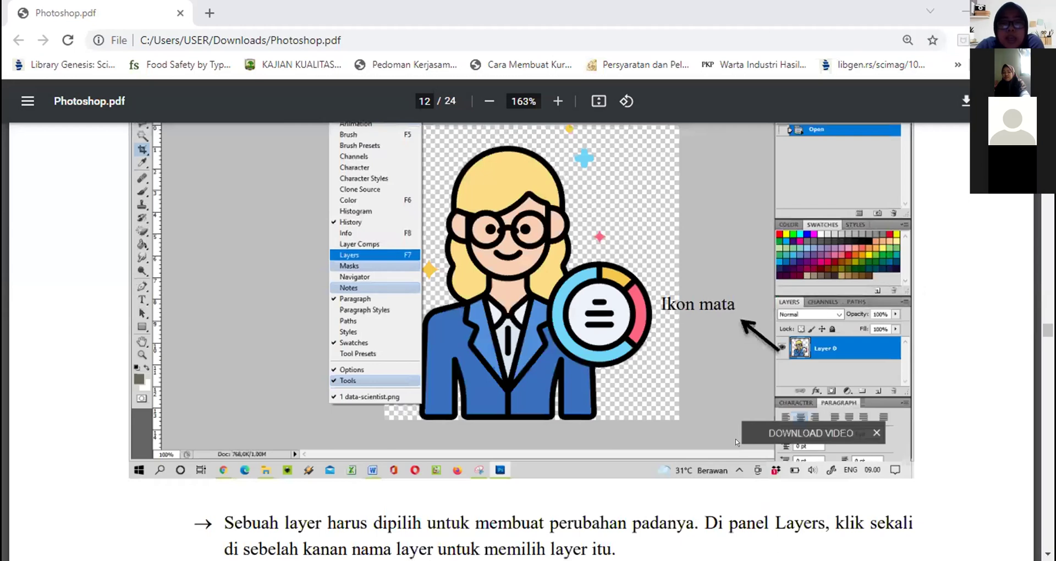
scroll(735, 443, "up", 6)
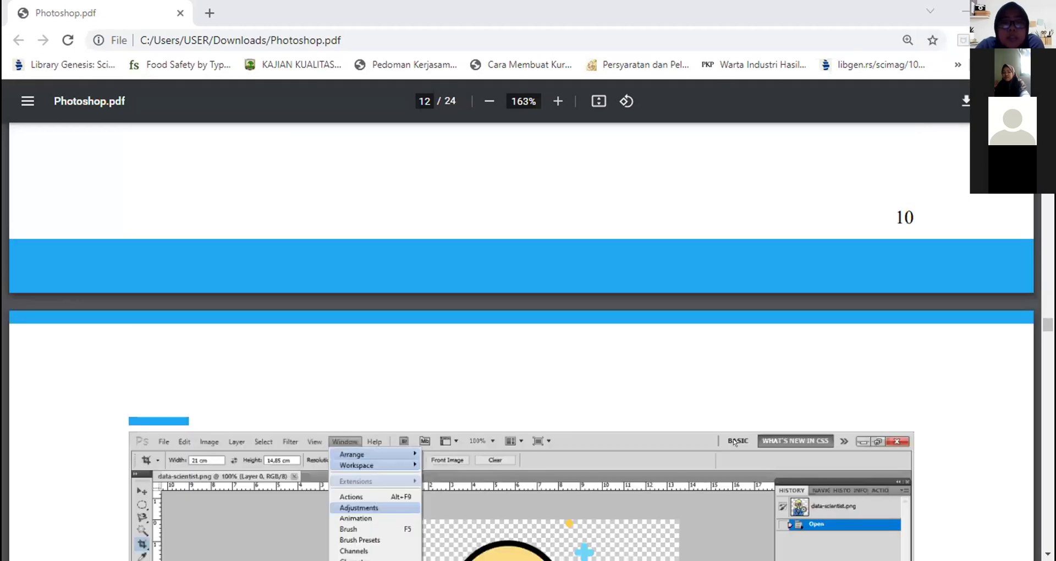
scroll(734, 442, "down", 6)
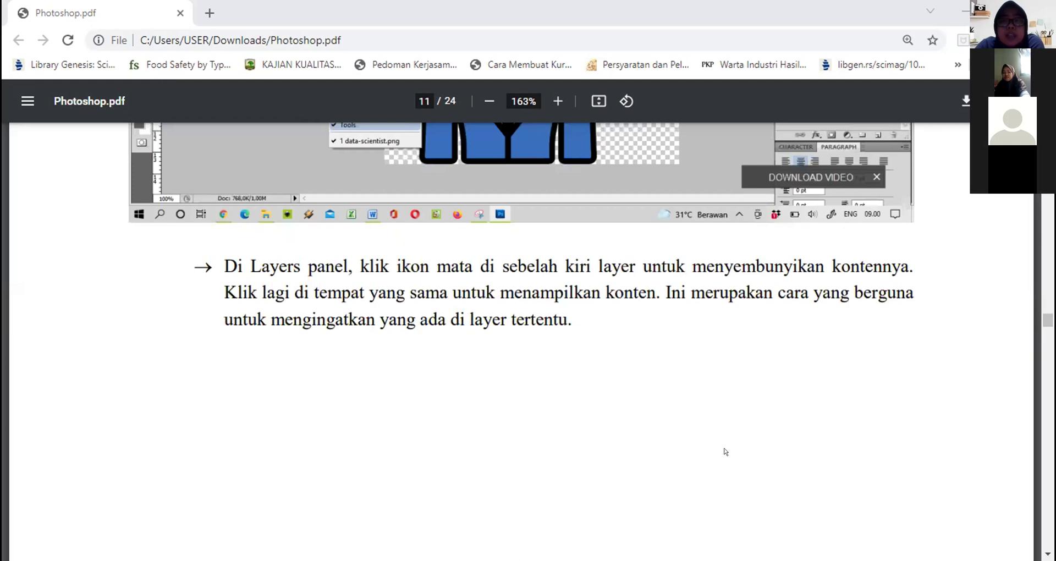
scroll(724, 452, "up", 4)
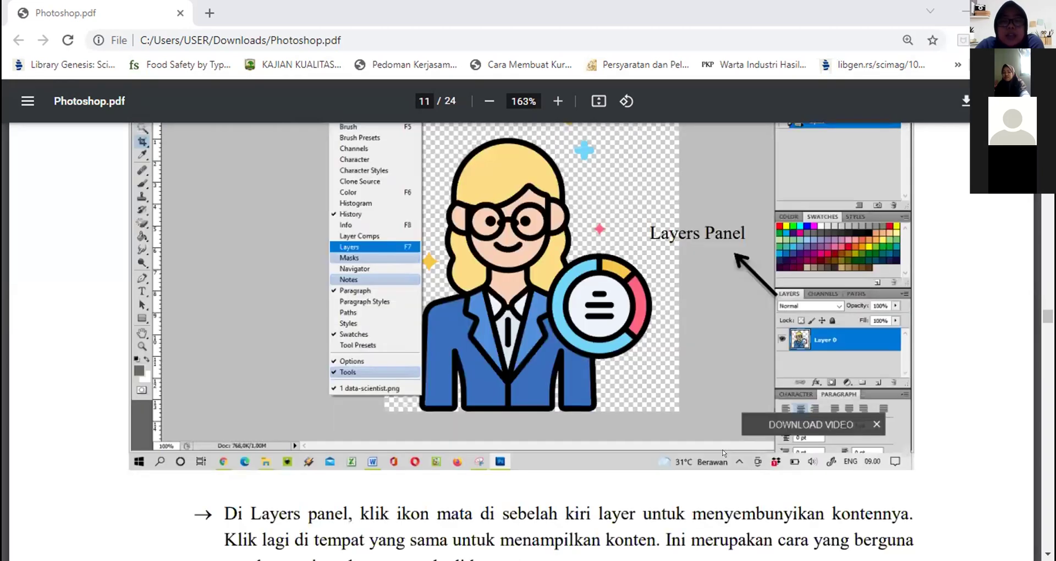
scroll(723, 454, "up", 1)
scroll(723, 455, "up", 4)
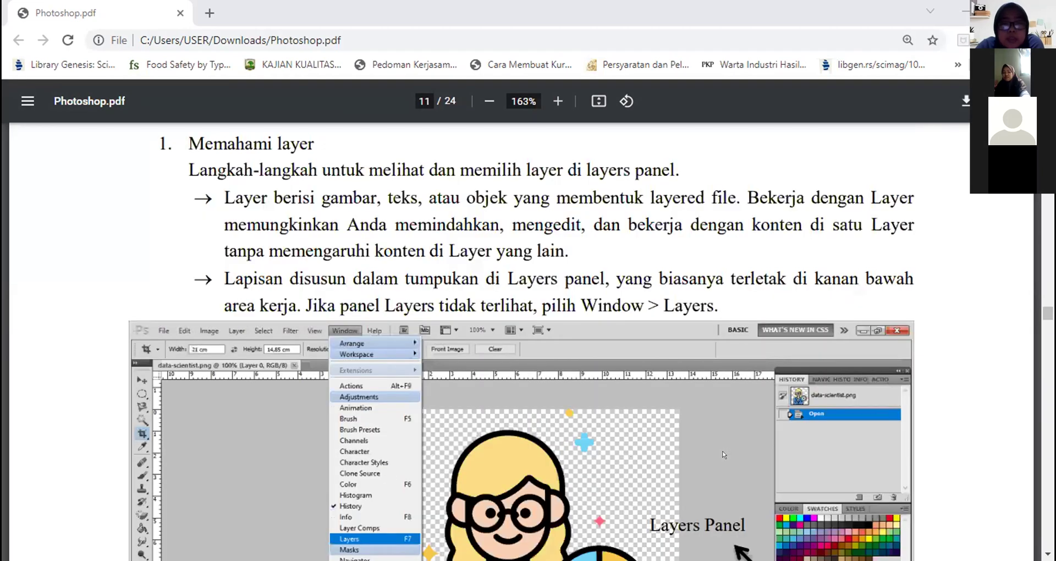
Go through page 12 to the instruction on selecting a layer in the Layers panel and its illustration
scroll(724, 455, "down", 8)
scroll(723, 455, "down", 7)
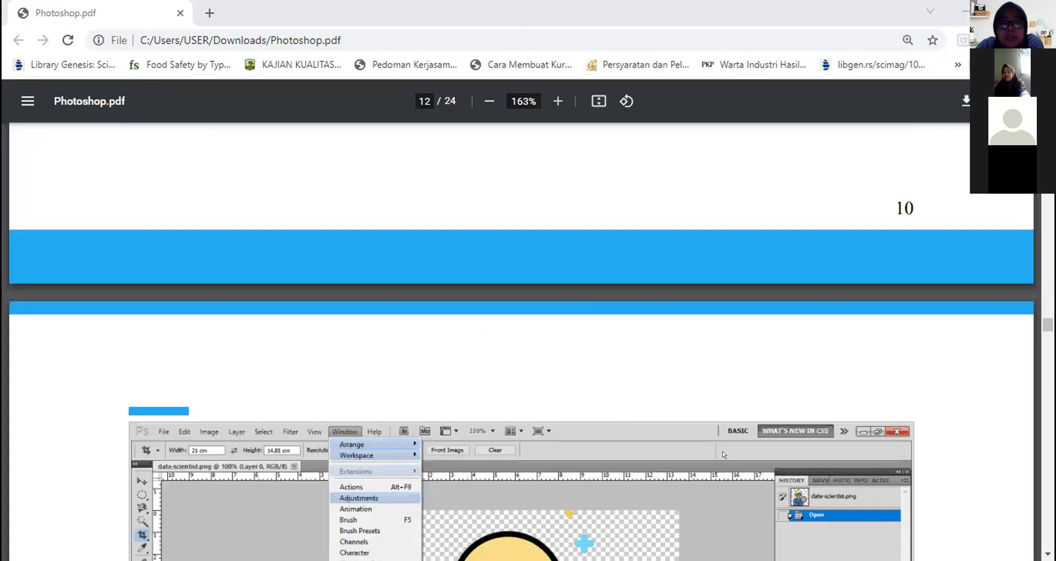
scroll(724, 454, "down", 8)
scroll(724, 455, "down", 1)
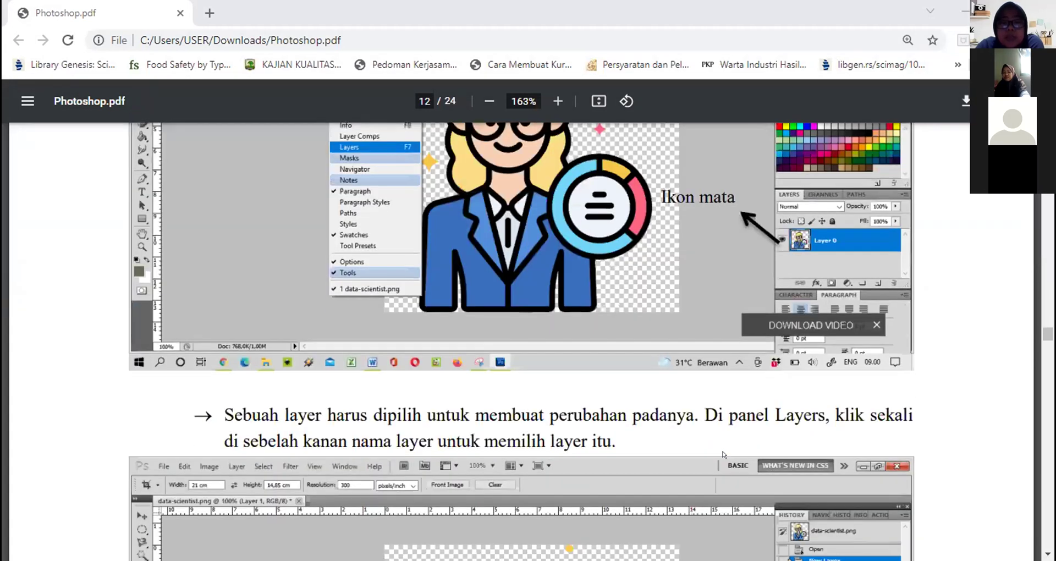
scroll(723, 455, "down", 7)
scroll(724, 454, "down", 4)
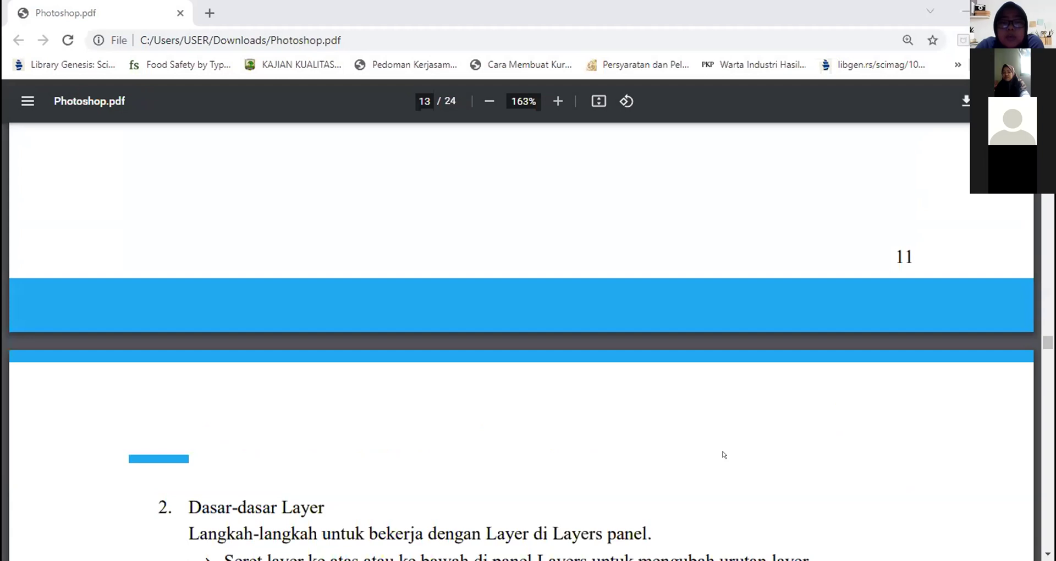
Read the "Dasar-dasar Layer" section on page 13 and examine its Create New Layer illustration and instructions for naming layers
scroll(723, 455, "down", 5)
scroll(723, 455, "down", 1)
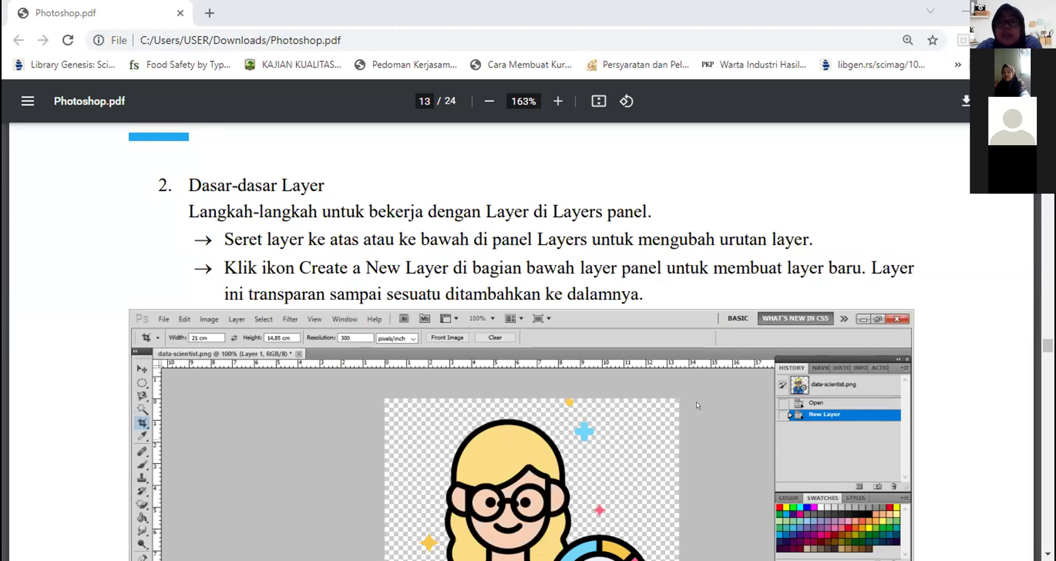
scroll(697, 405, "down", 2)
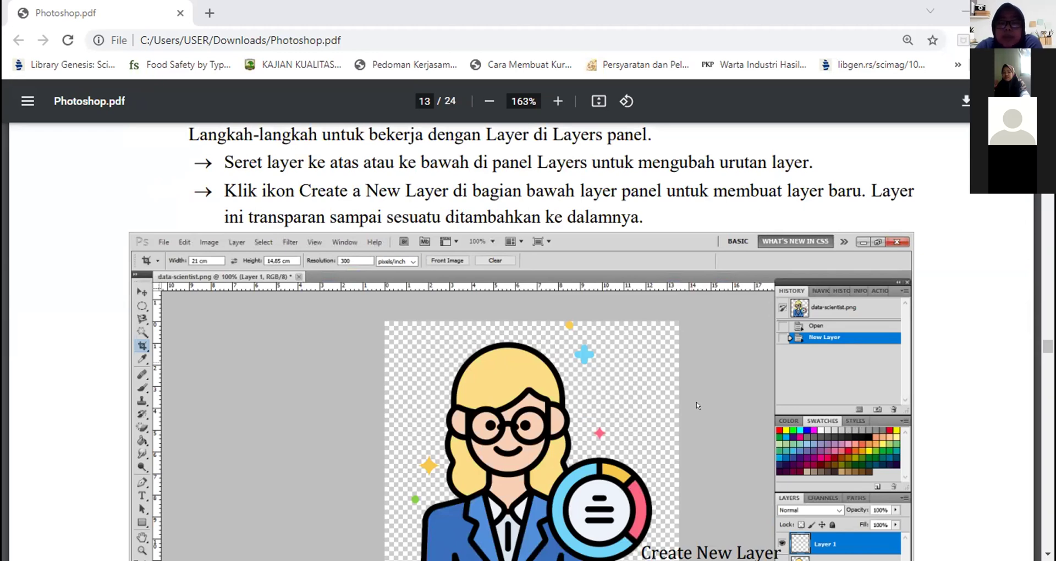
scroll(697, 405, "down", 1)
scroll(698, 405, "down", 5)
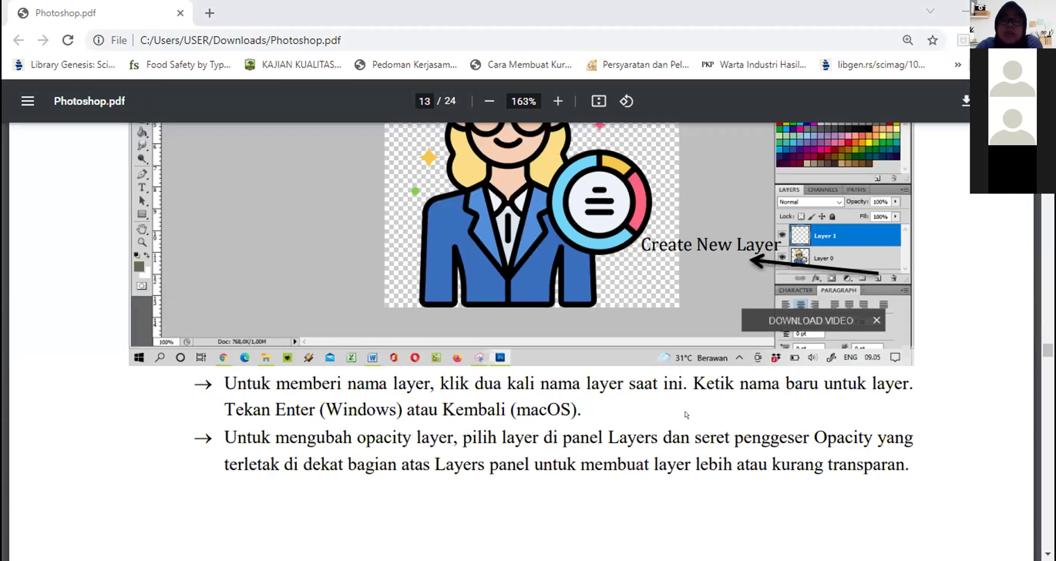
scroll(686, 414, "up", 3)
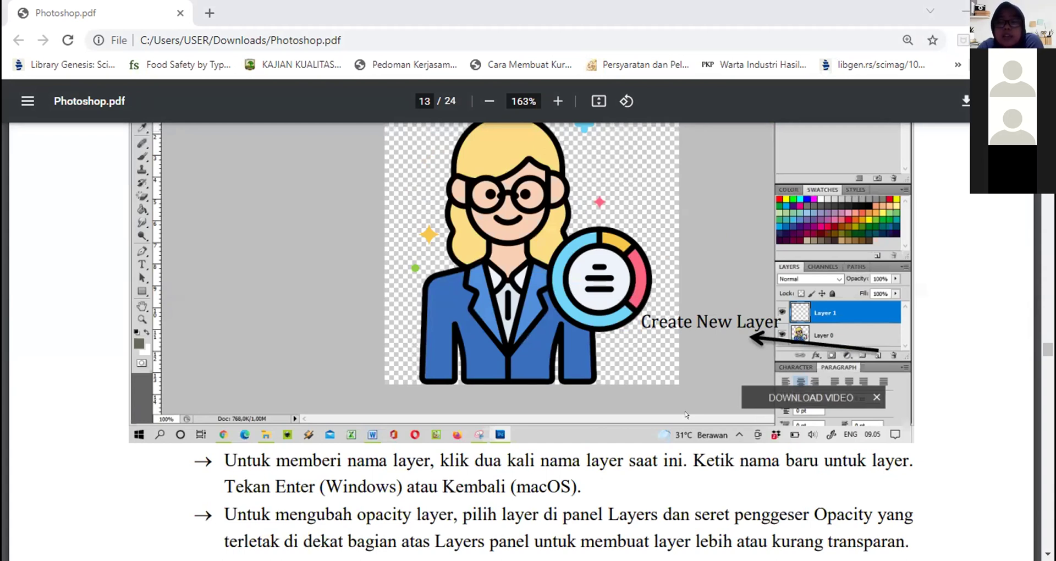
scroll(685, 414, "down", 1)
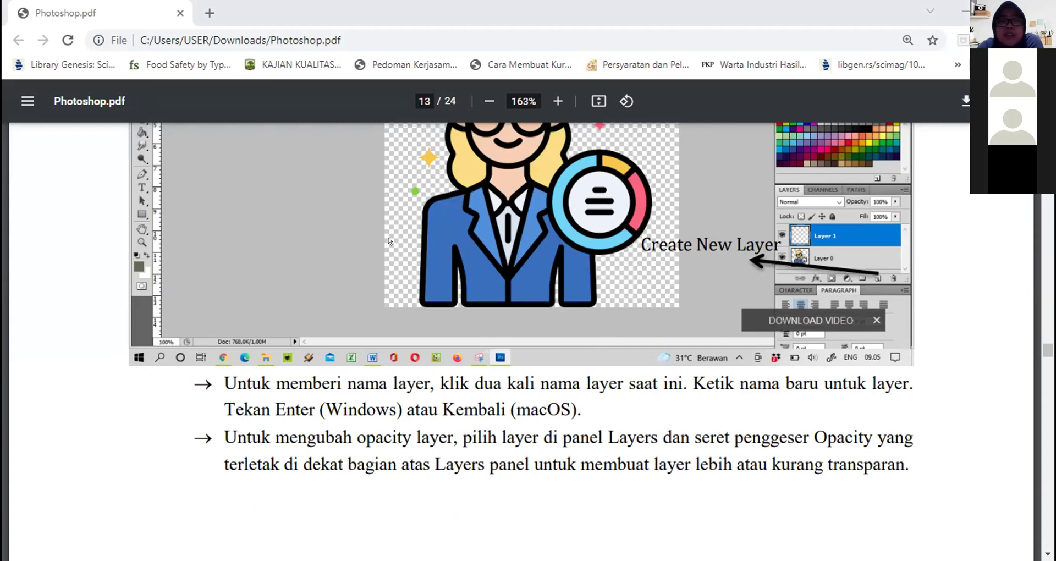
scroll(388, 240, "up", 2)
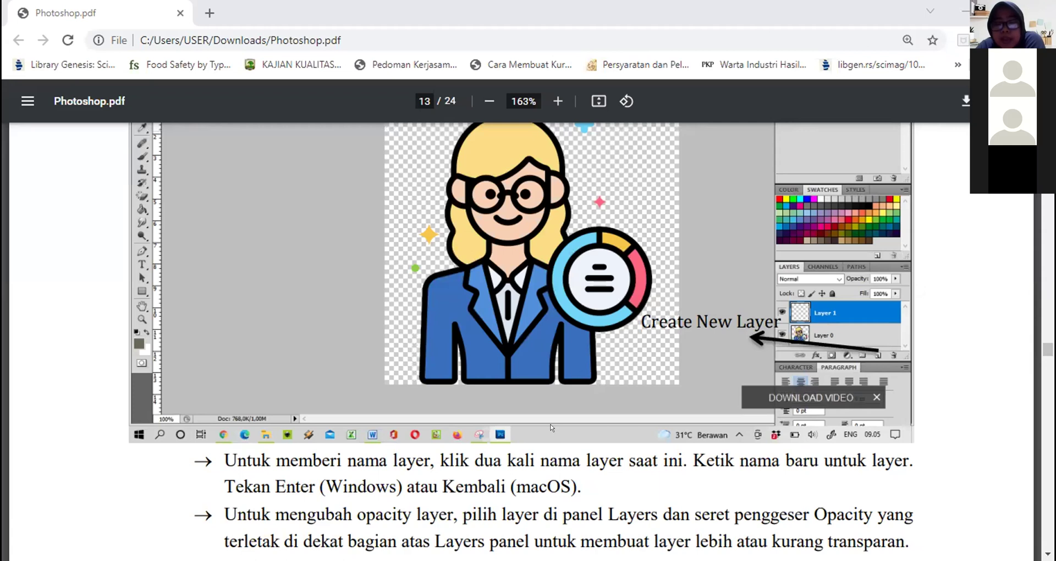
scroll(551, 427, "up", 2)
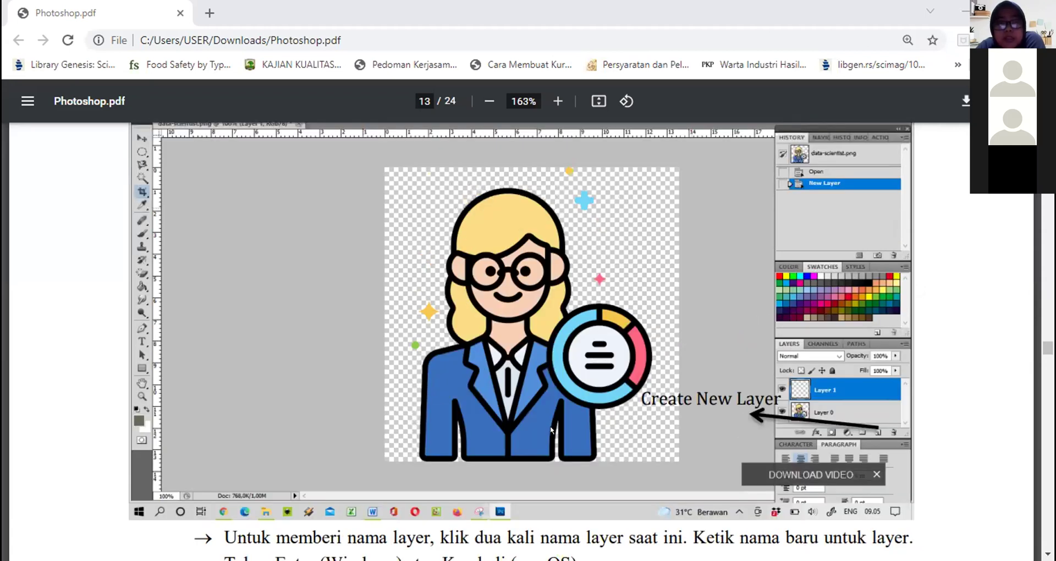
Examine the Opacity illustration on page 14 and read the instruction for deleting a layer
scroll(551, 430, "down", 10)
scroll(551, 430, "down", 7)
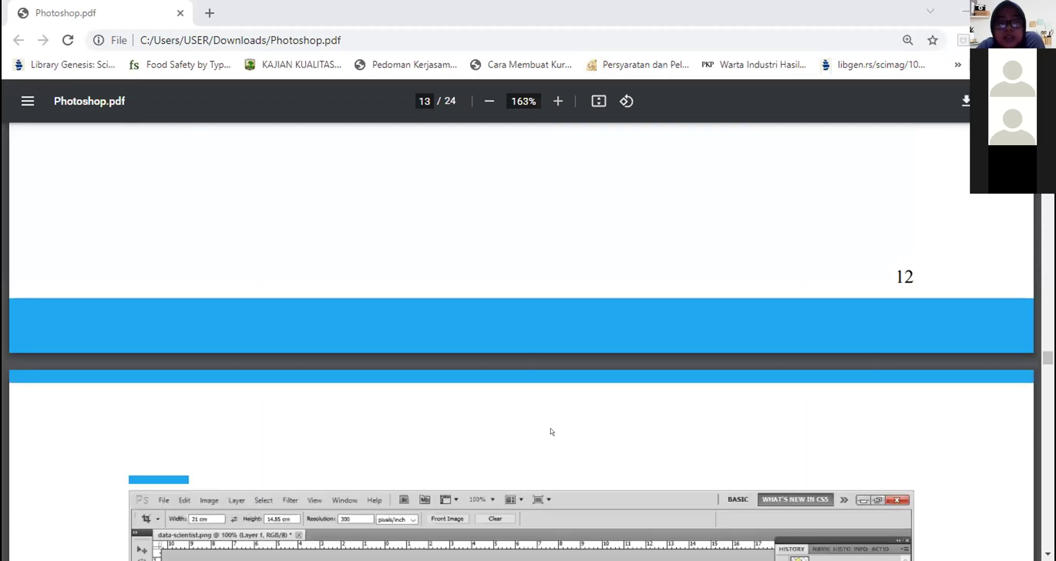
scroll(552, 431, "down", 1)
scroll(552, 431, "down", 11)
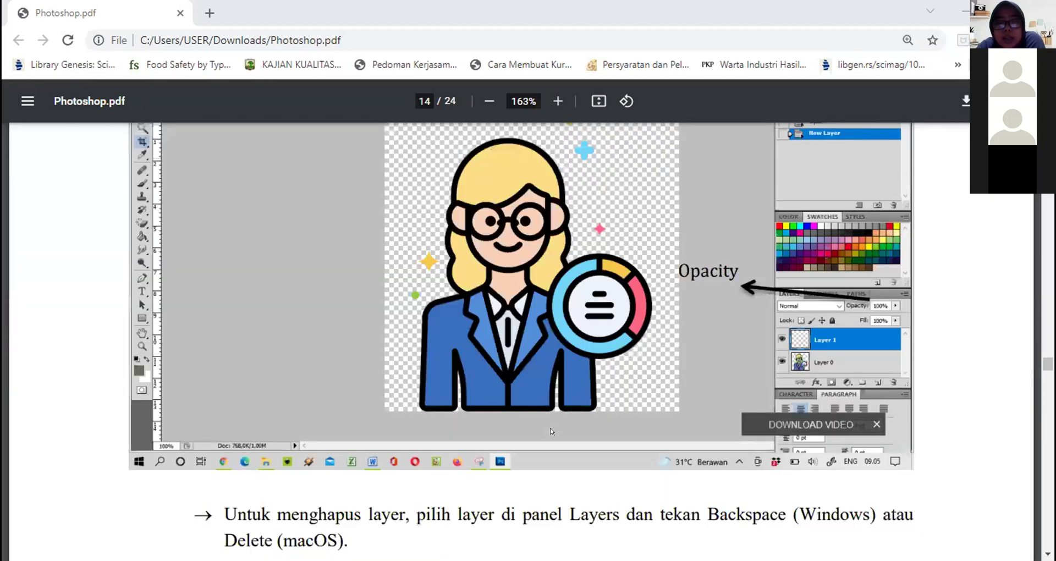
scroll(552, 431, "down", 2)
scroll(551, 431, "down", 1)
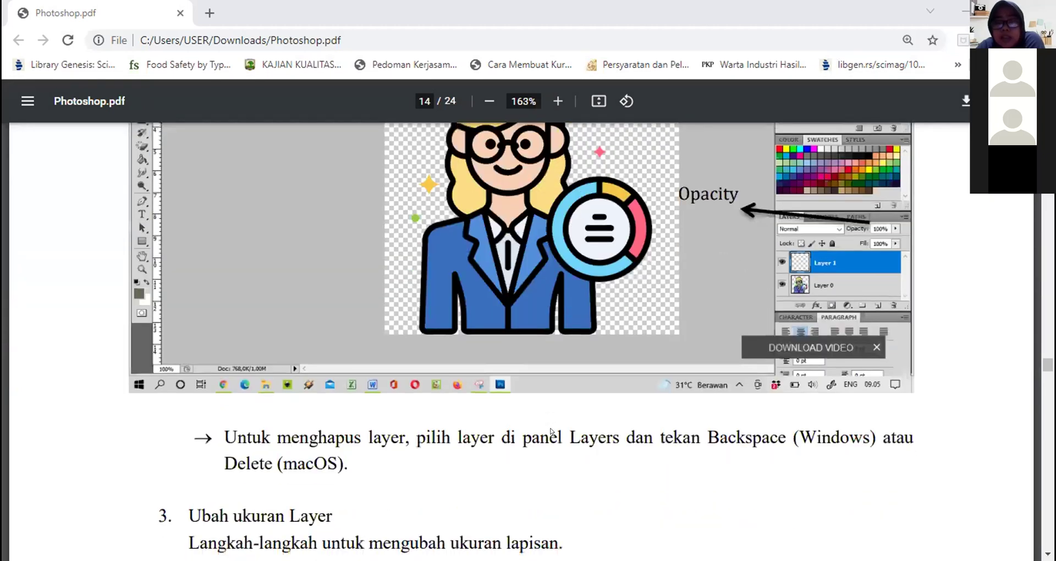
scroll(552, 431, "up", 1)
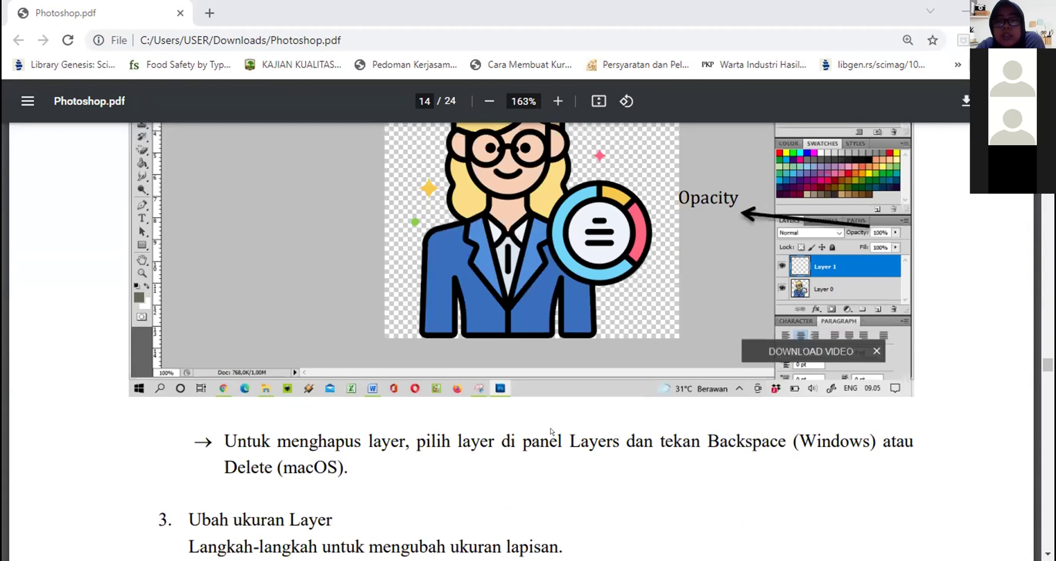
scroll(551, 431, "up", 2)
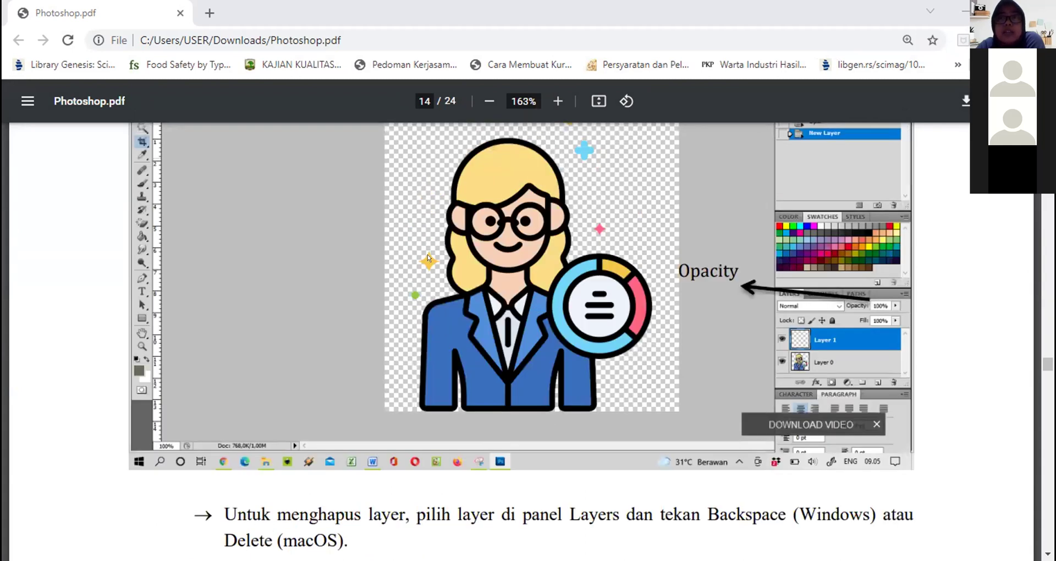
Return to the layer opacity instruction on page 13 and compare it with the Opacity illustration on page 14
scroll(428, 257, "up", 1)
scroll(427, 257, "up", 3)
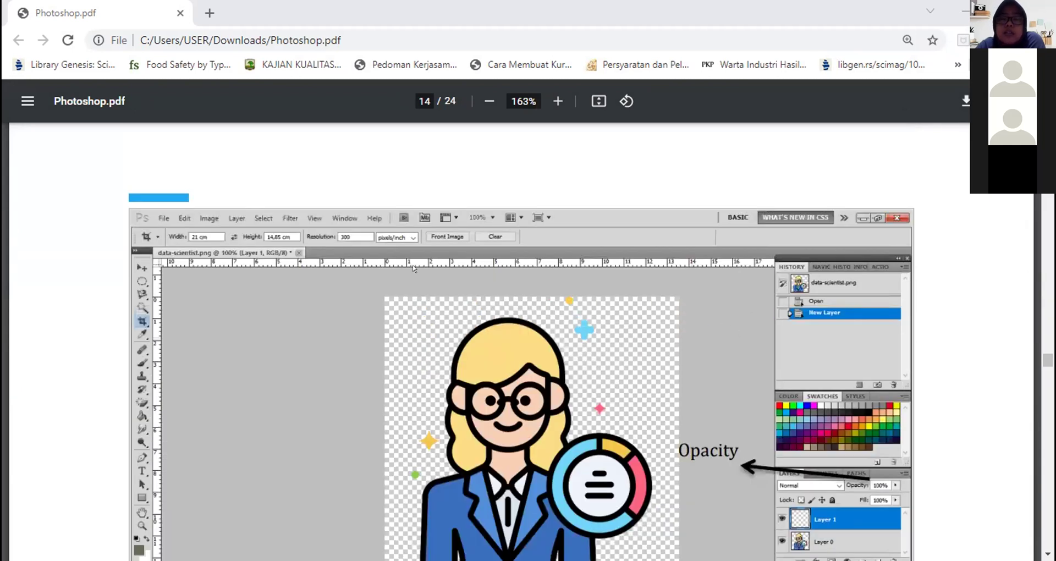
scroll(413, 268, "up", 5)
scroll(414, 255, "down", 17)
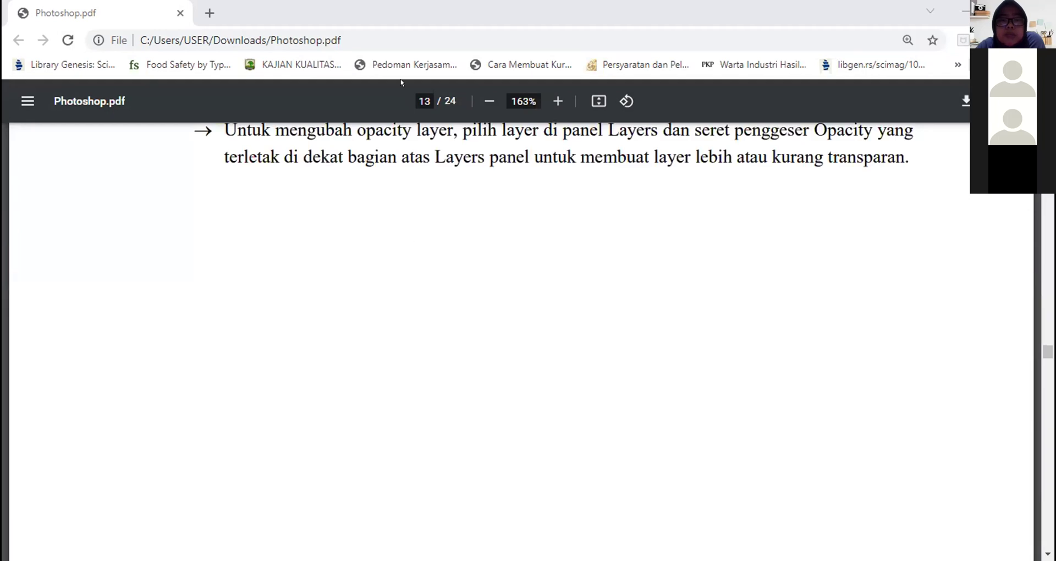
scroll(415, 243, "up", 7)
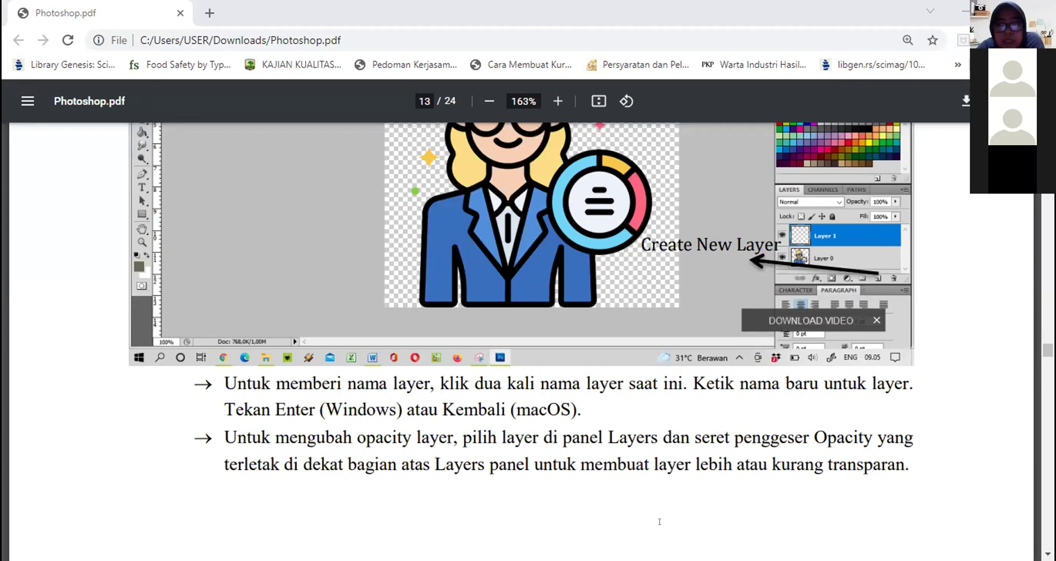
scroll(659, 521, "up", 1)
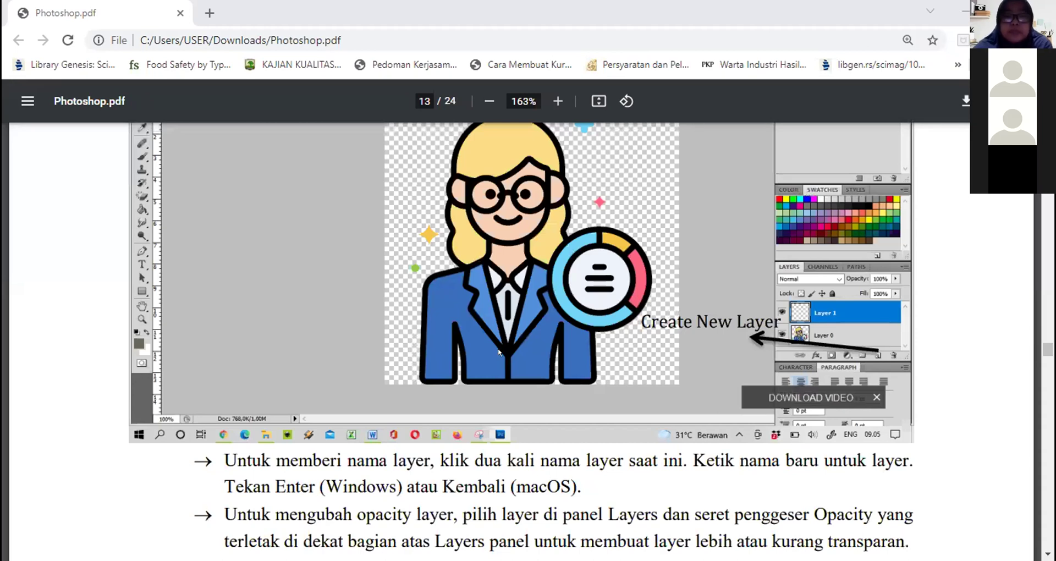
scroll(499, 351, "down", 7)
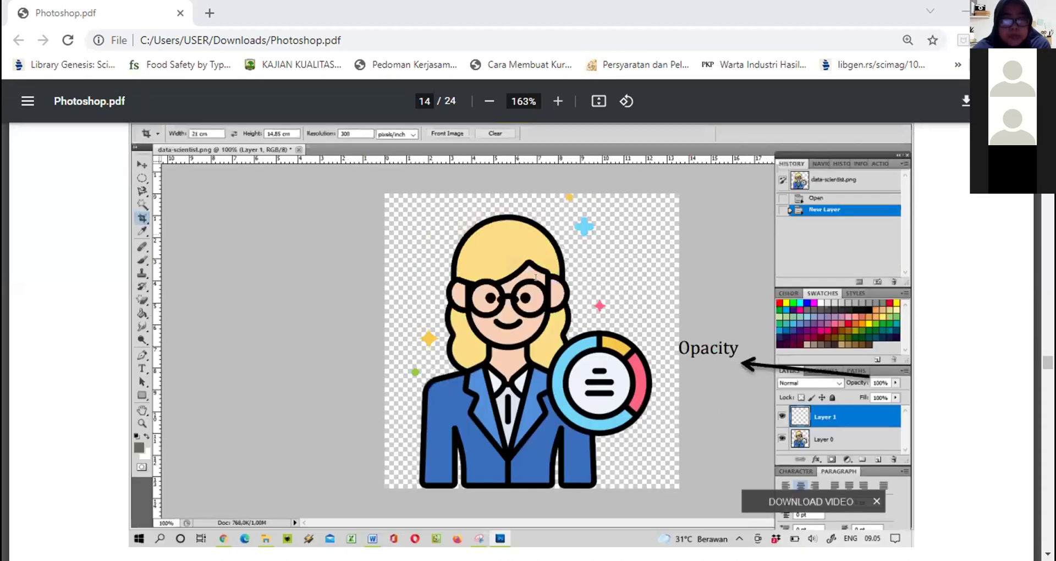
Read the "Ubah ukuran Layer" section on pages 14 and 15 and examine its Free Transform illustration
scroll(536, 277, "down", 8)
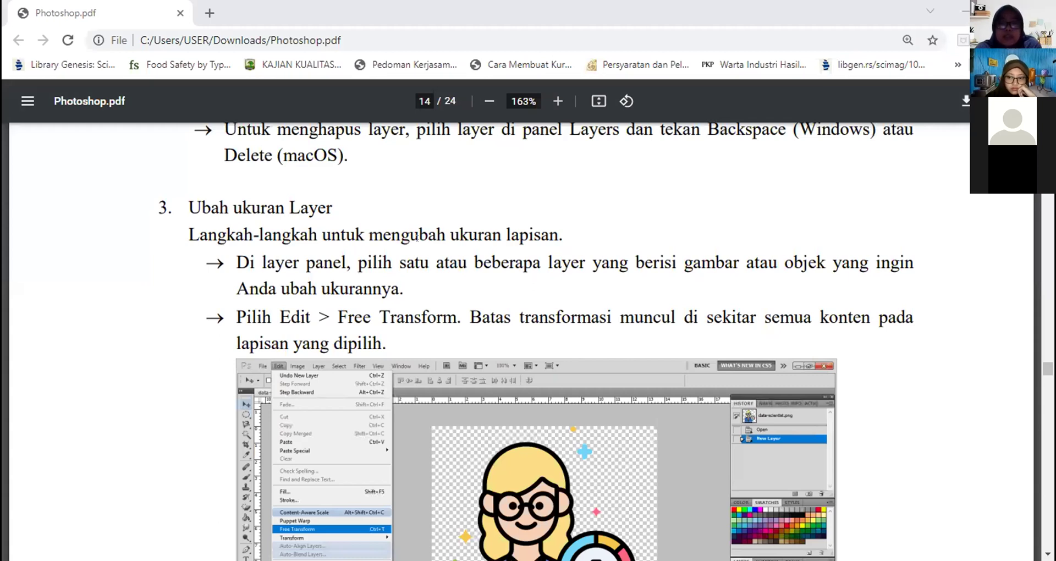
scroll(423, 238, "down", 2)
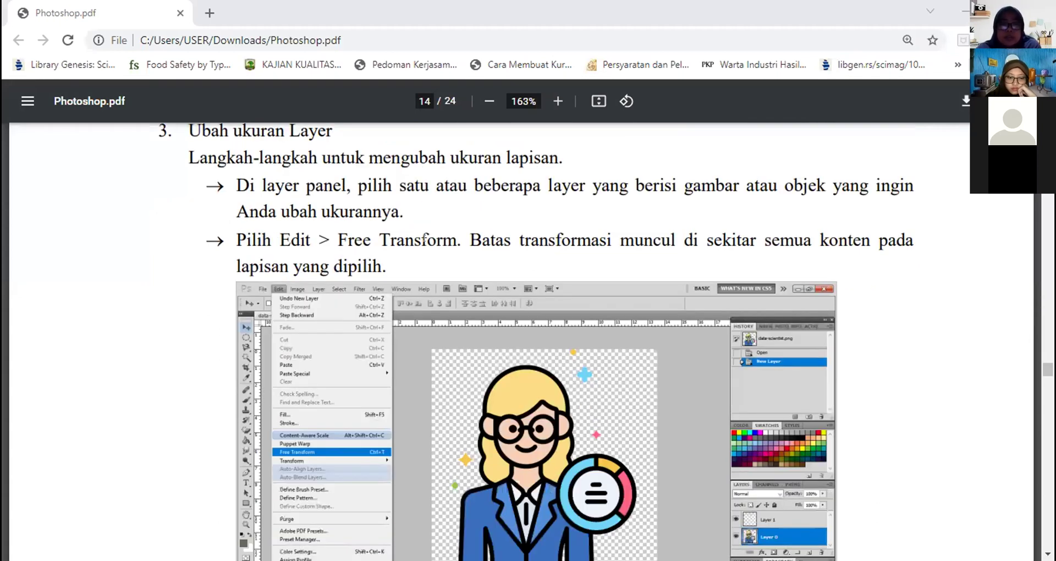
scroll(424, 239, "down", 2)
scroll(424, 238, "down", 2)
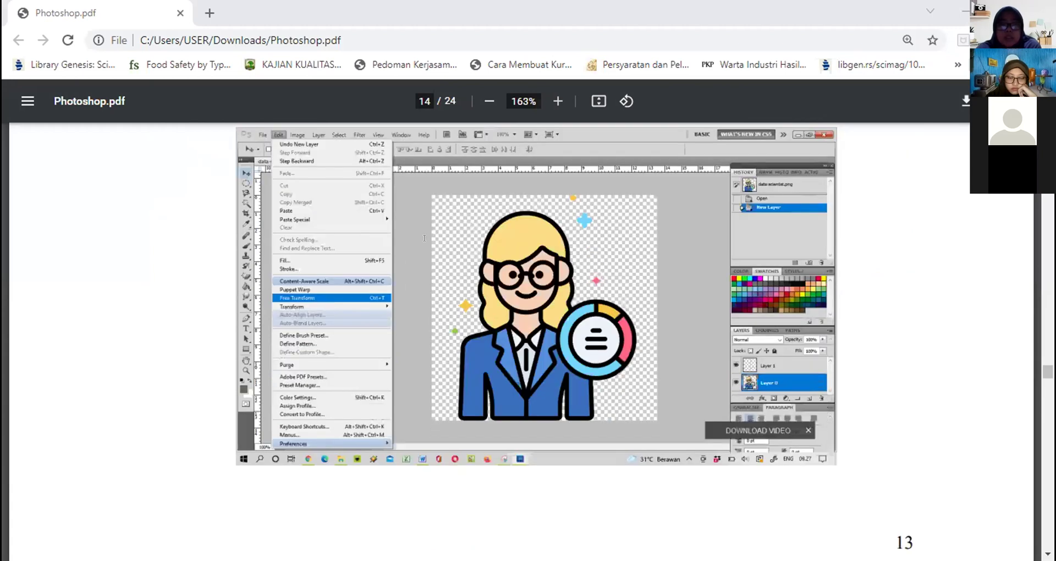
scroll(424, 238, "down", 4)
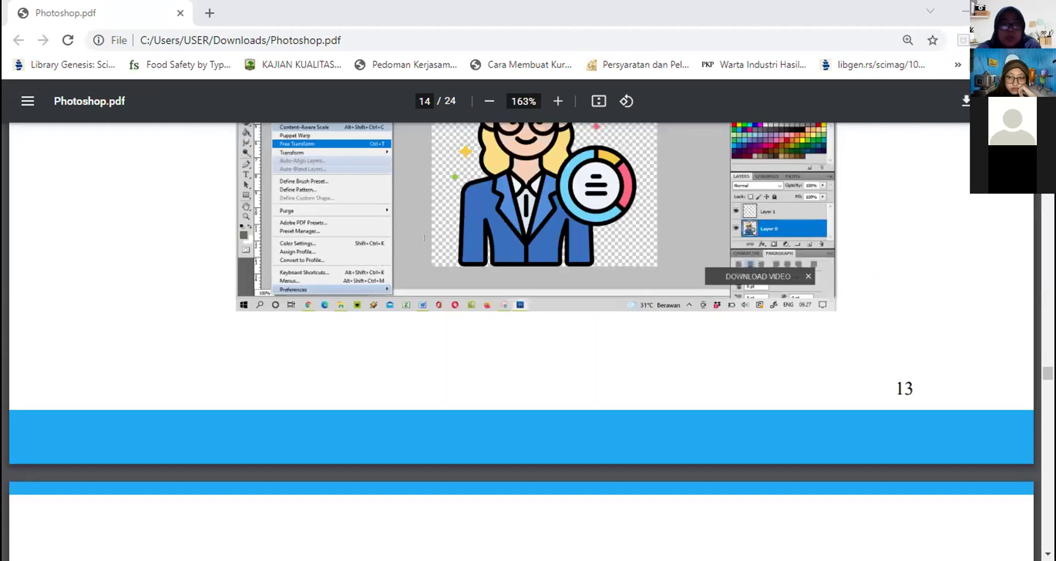
scroll(423, 237, "down", 10)
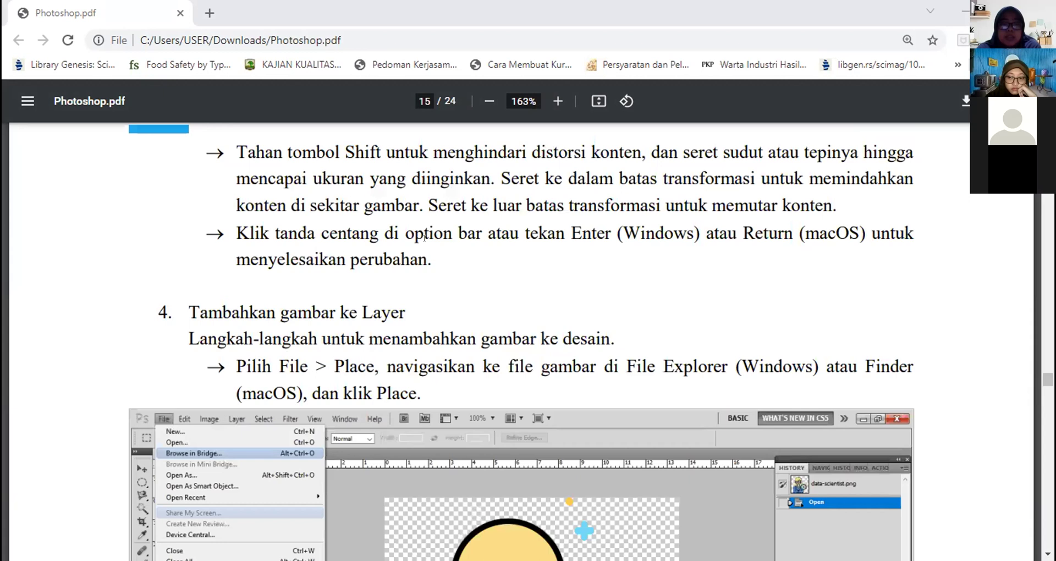
Examine the "Tambahkan gambar ke Layer" section on page 15, including the Place command illustration and the steps for sizing and positioning the image
scroll(424, 237, "down", 2)
scroll(424, 238, "down", 8)
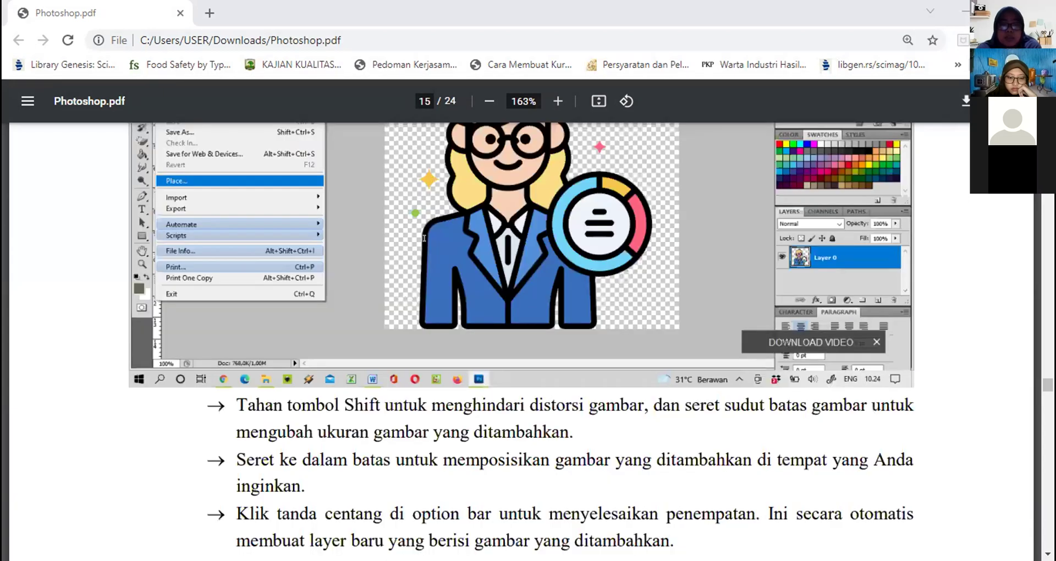
scroll(424, 238, "down", 1)
scroll(424, 238, "down", 3)
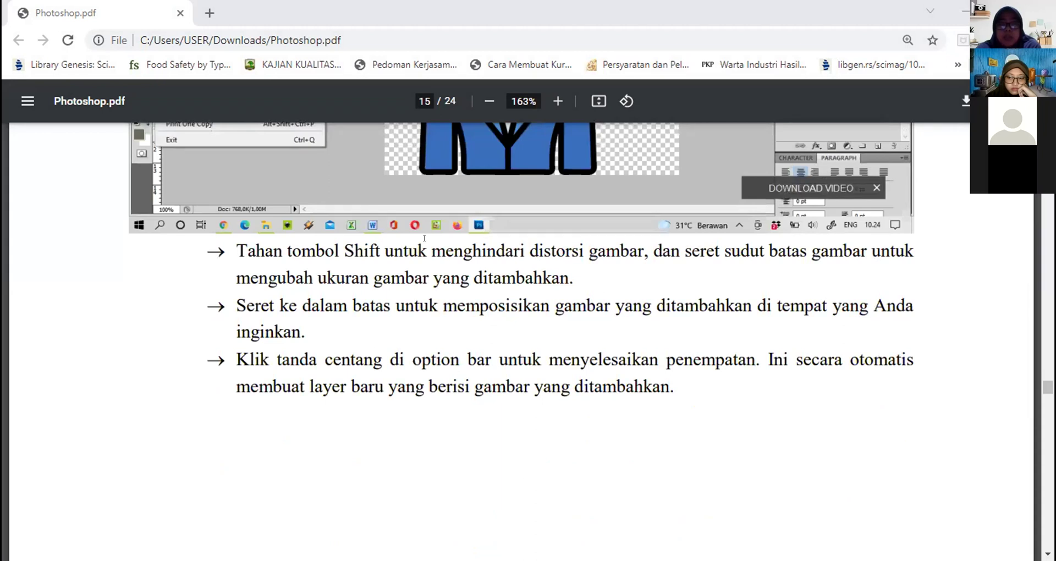
scroll(424, 237, "up", 3)
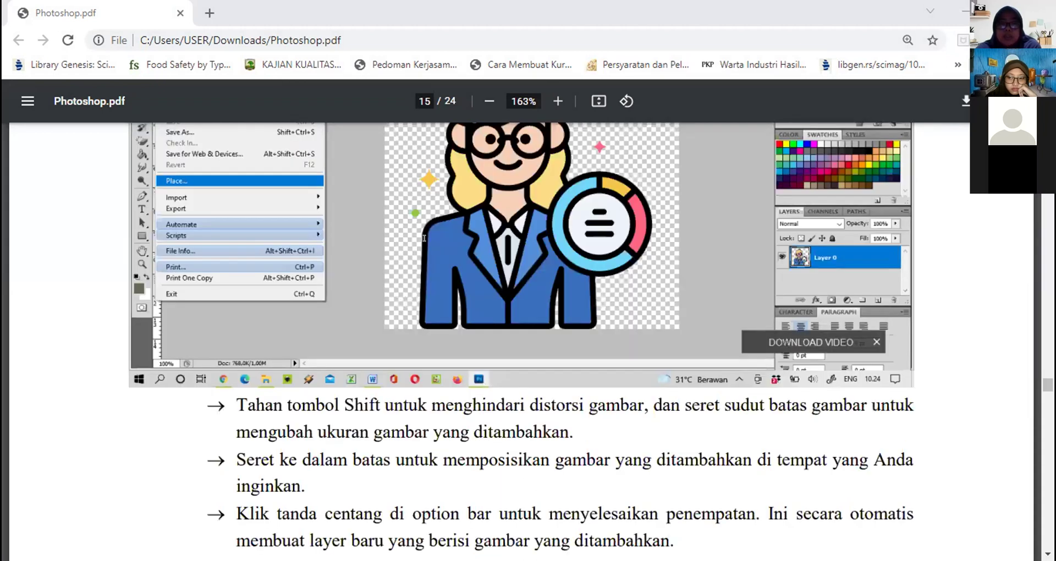
scroll(424, 238, "up", 6)
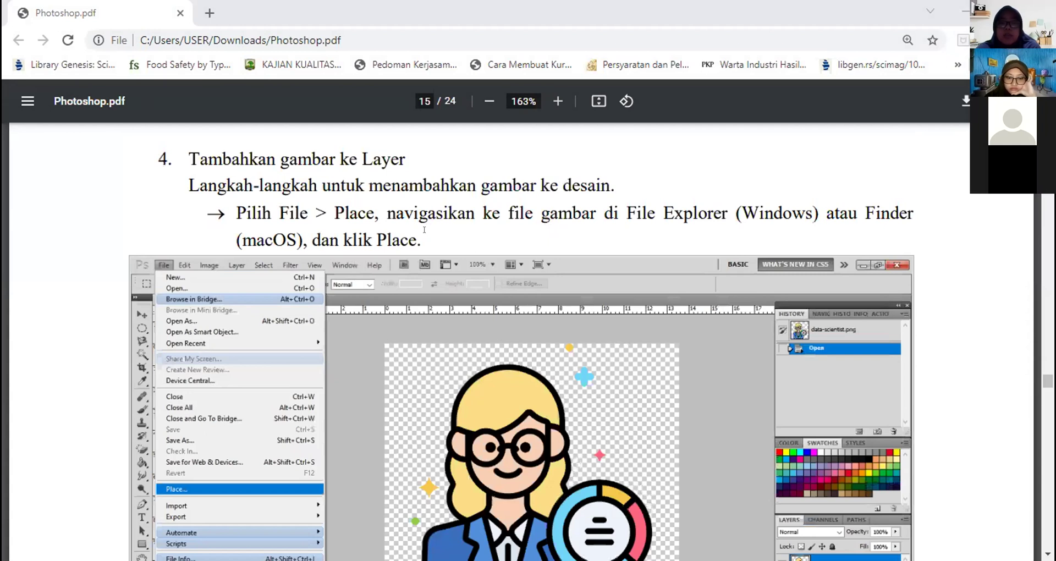
Read the remaining image placement steps on page 15 and the "Buka kunci lapisan Latar Belakang" section with its lock icon illustration on page 16
scroll(424, 229, "down", 5)
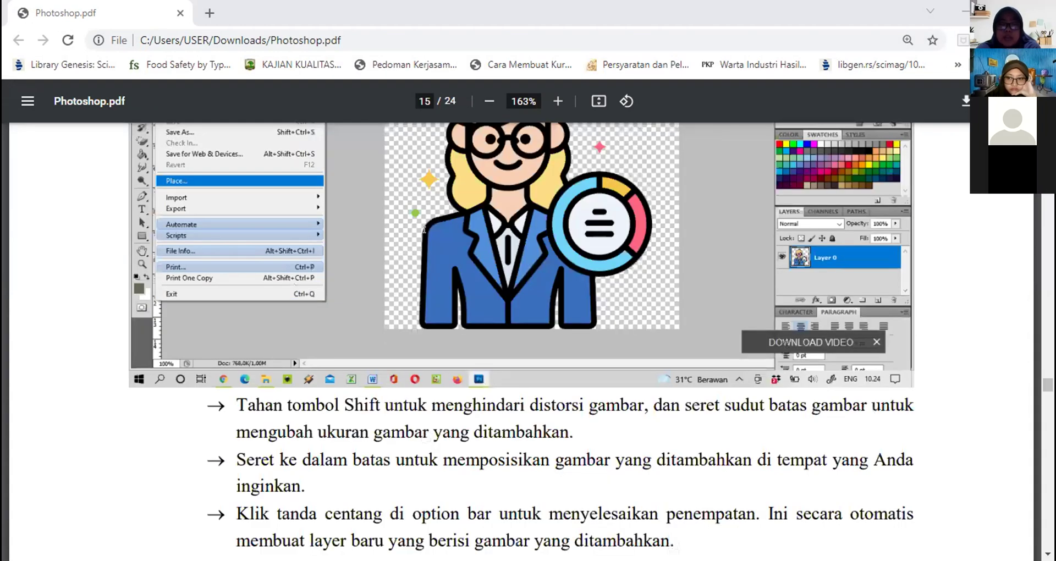
scroll(424, 229, "down", 1)
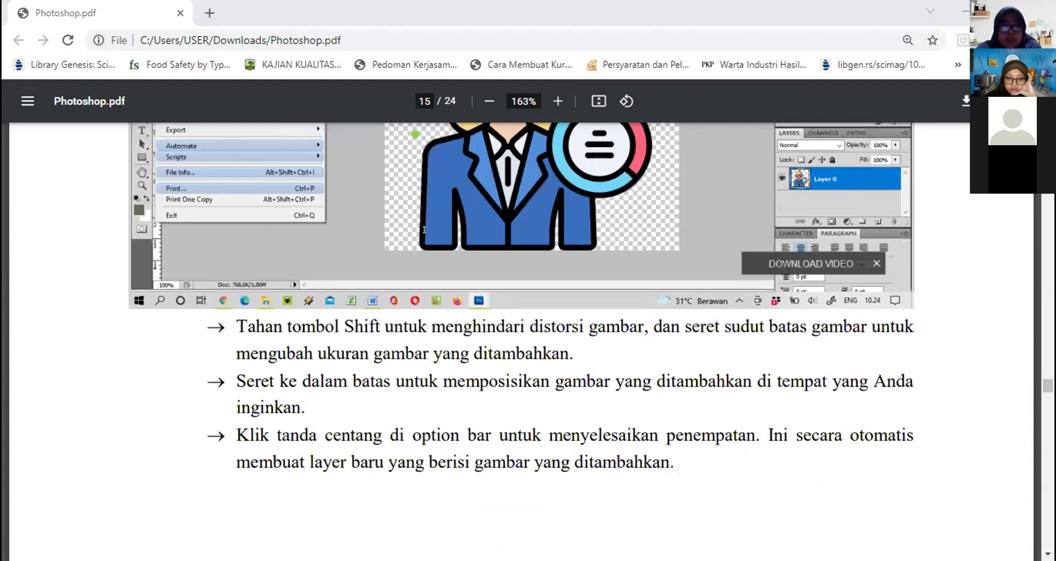
scroll(424, 229, "down", 6)
scroll(424, 229, "down", 6)
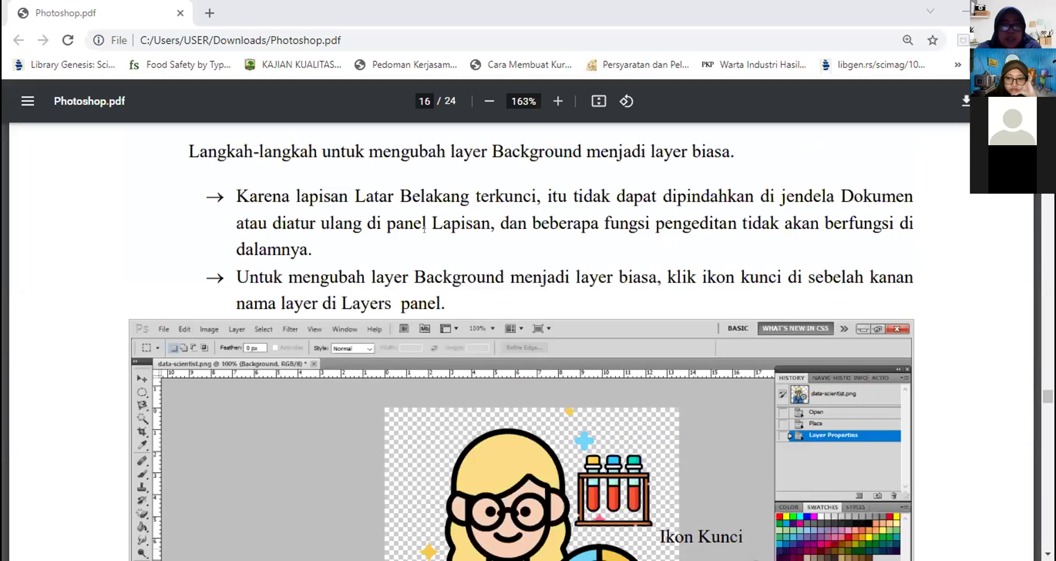
scroll(424, 229, "up", 1)
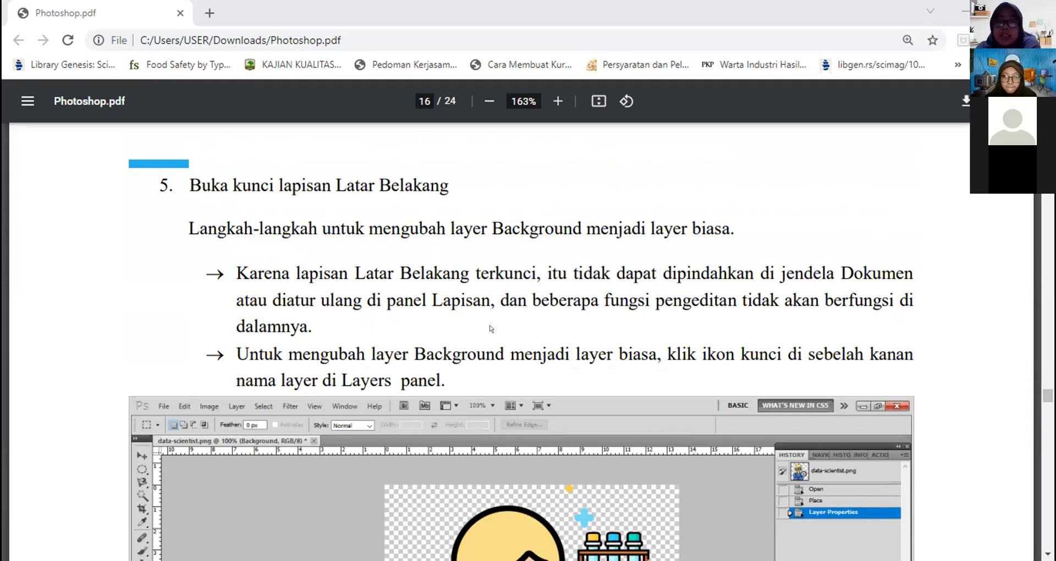
scroll(491, 328, "down", 5)
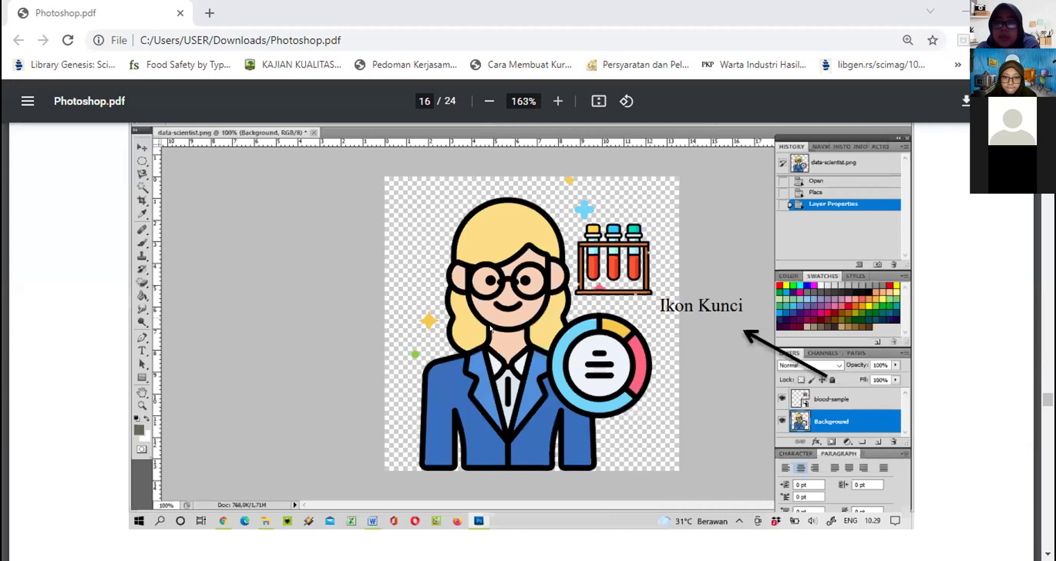
scroll(491, 328, "down", 6)
Look ahead to the brightness and contrast illustration on page 17 and return to the Adobe layers basics link on page 16
scroll(500, 328, "up", 1)
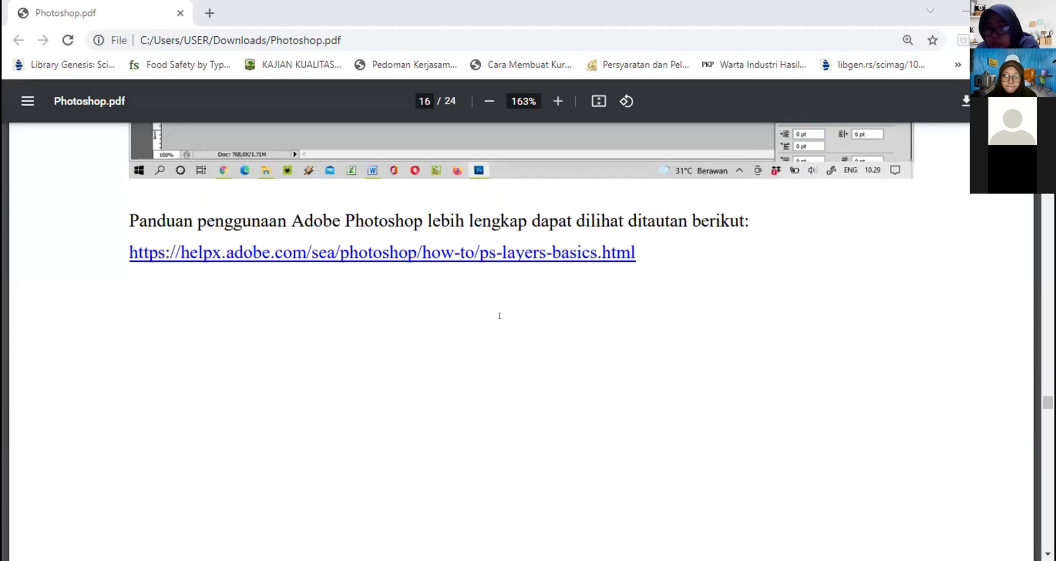
scroll(500, 329, "up", 4)
scroll(500, 314, "down", 6)
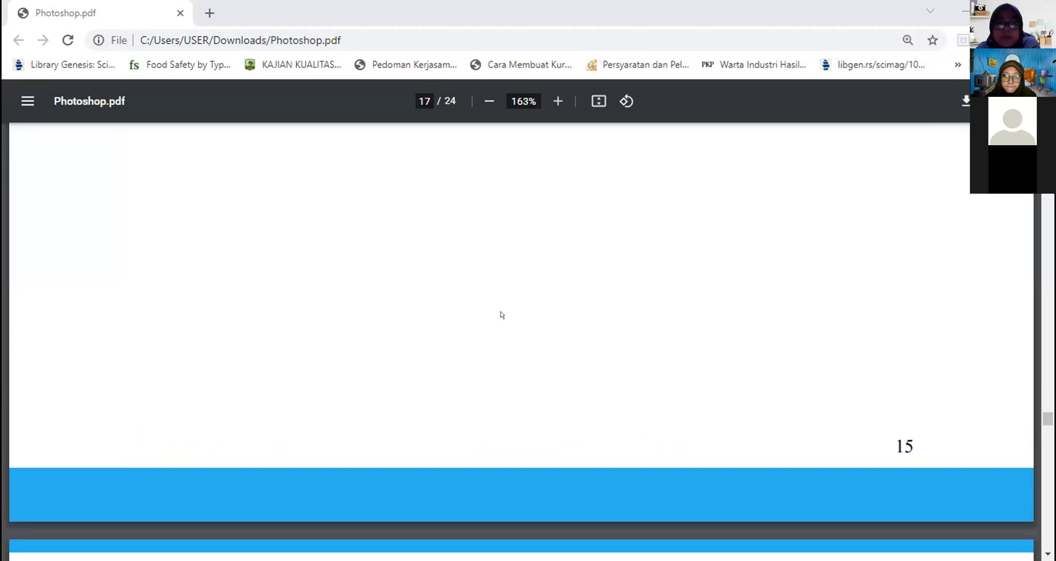
scroll(500, 314, "down", 6)
scroll(501, 314, "up", 8)
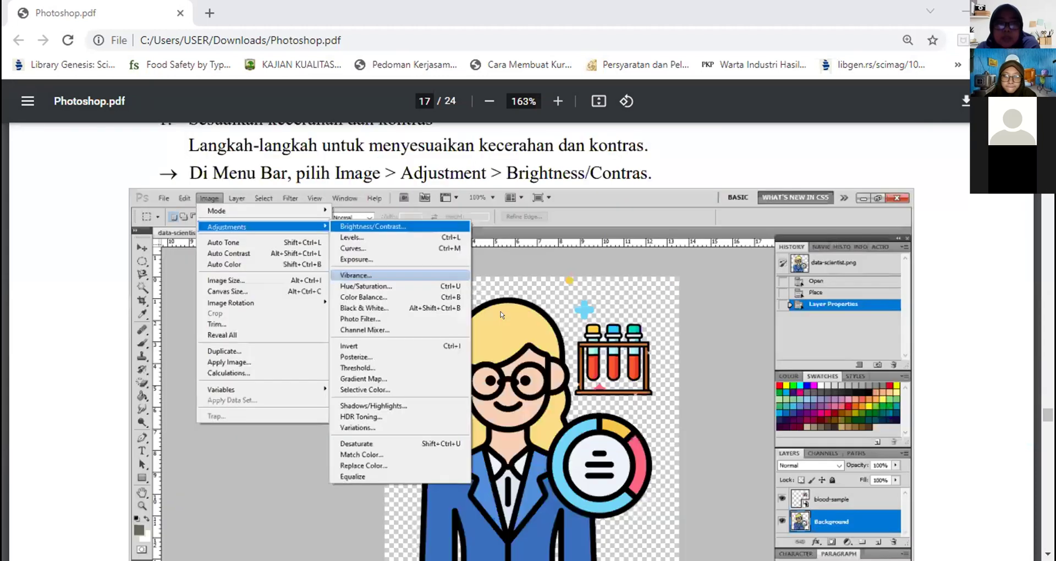
scroll(501, 315, "up", 8)
scroll(500, 314, "up", 1)
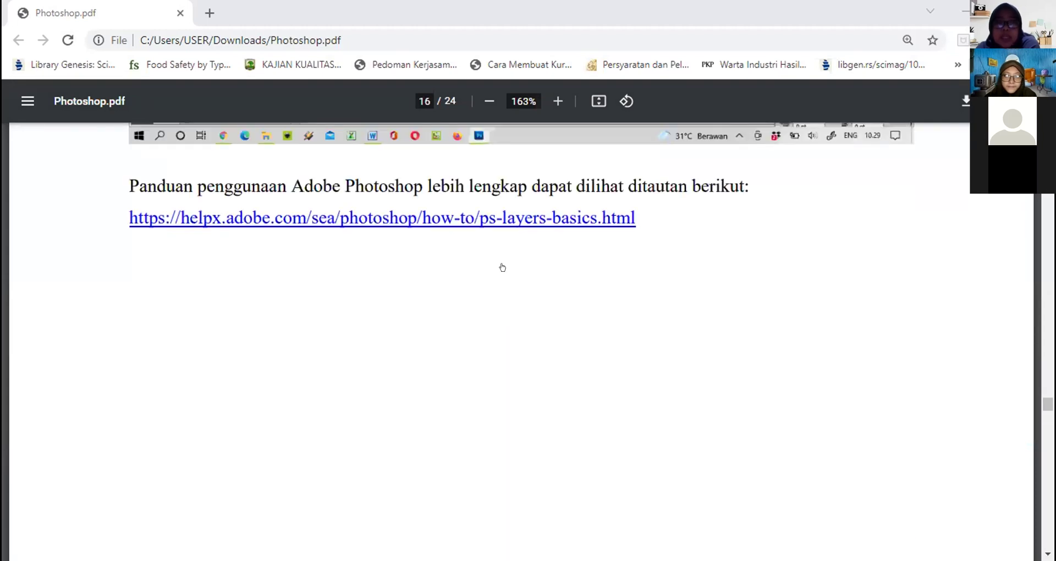
scroll(478, 351, "up", 1)
scroll(478, 351, "up", 1)
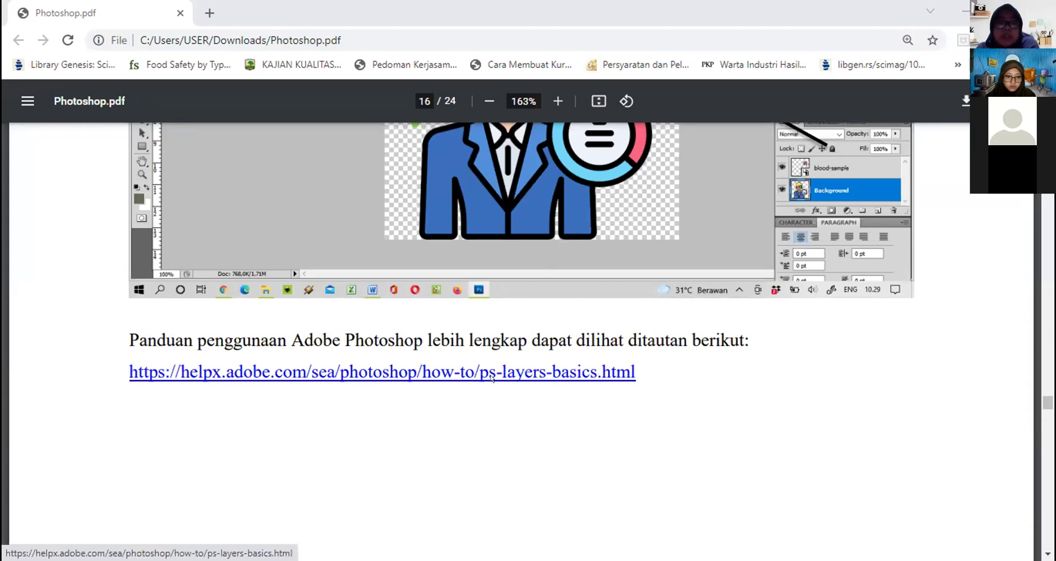
scroll(491, 378, "up", 10)
Read the "Menyesuaikan Kualitas Gambar" introduction and brightness and contrast steps on page 17, examining the Adjustments menu and Brightness/Contrast dialog illustrations
scroll(491, 378, "down", 5)
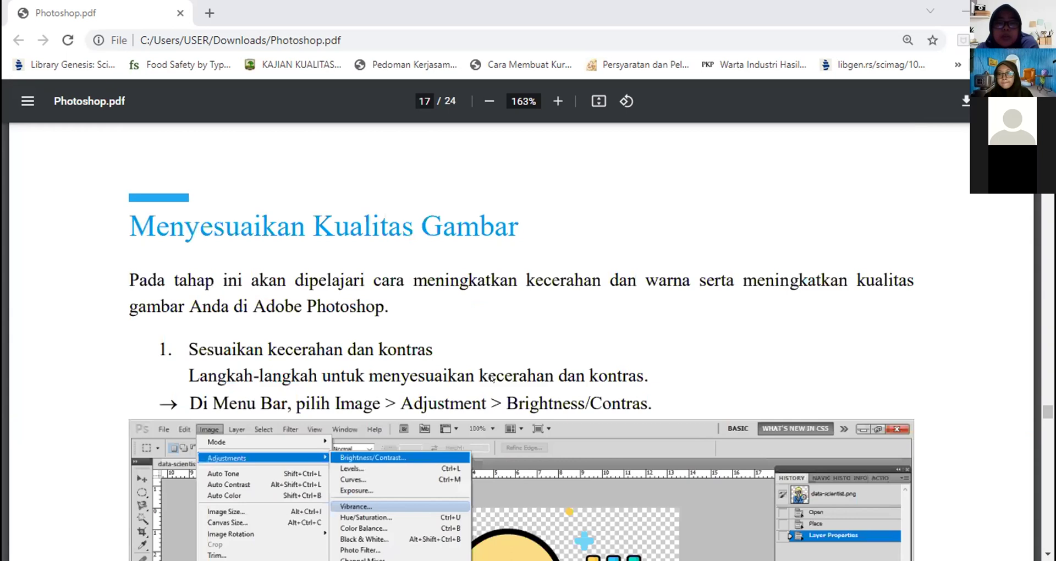
scroll(491, 378, "down", 5)
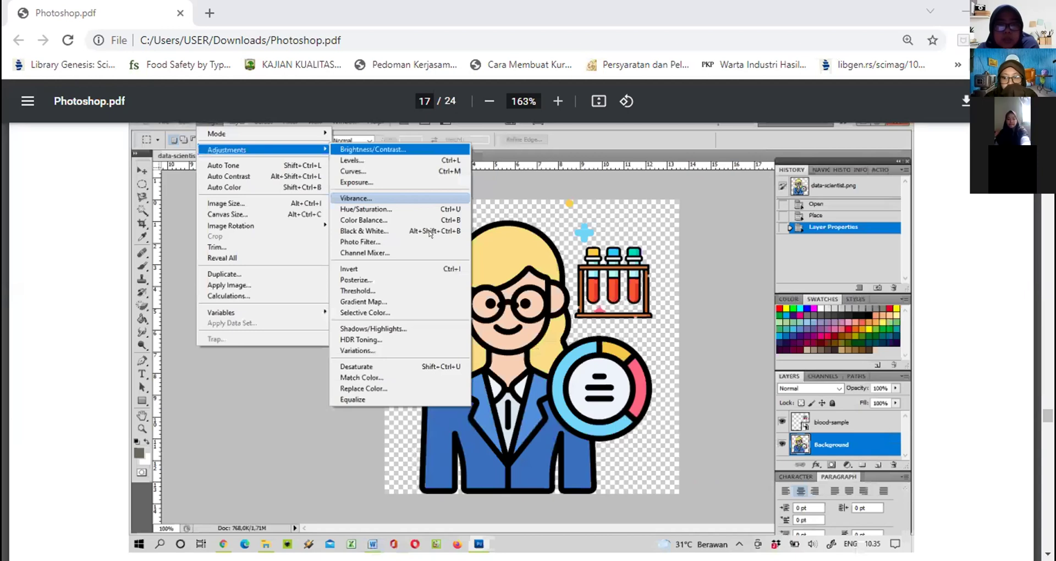
scroll(457, 225, "down", 8)
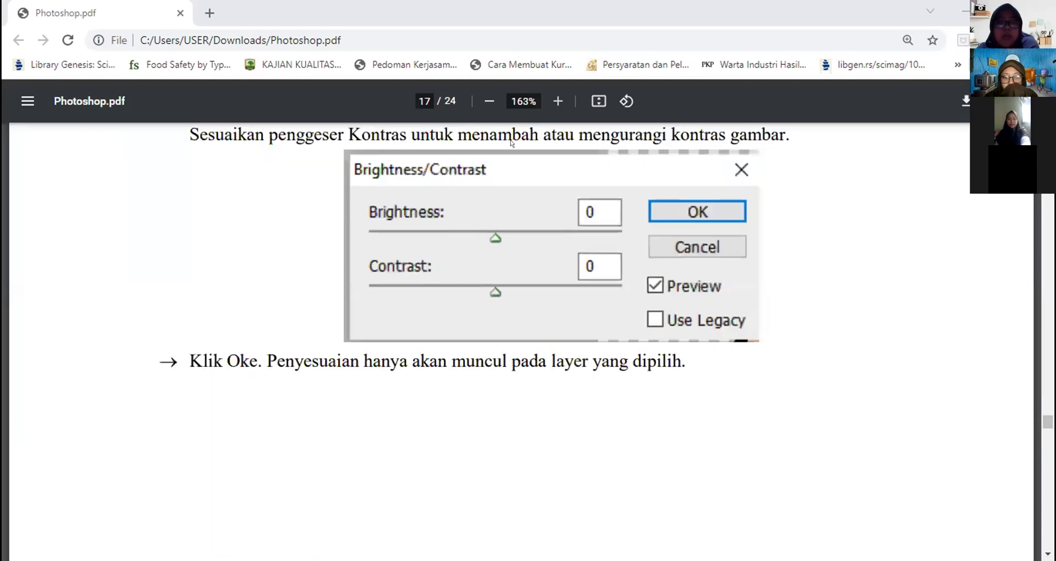
scroll(511, 144, "up", 1)
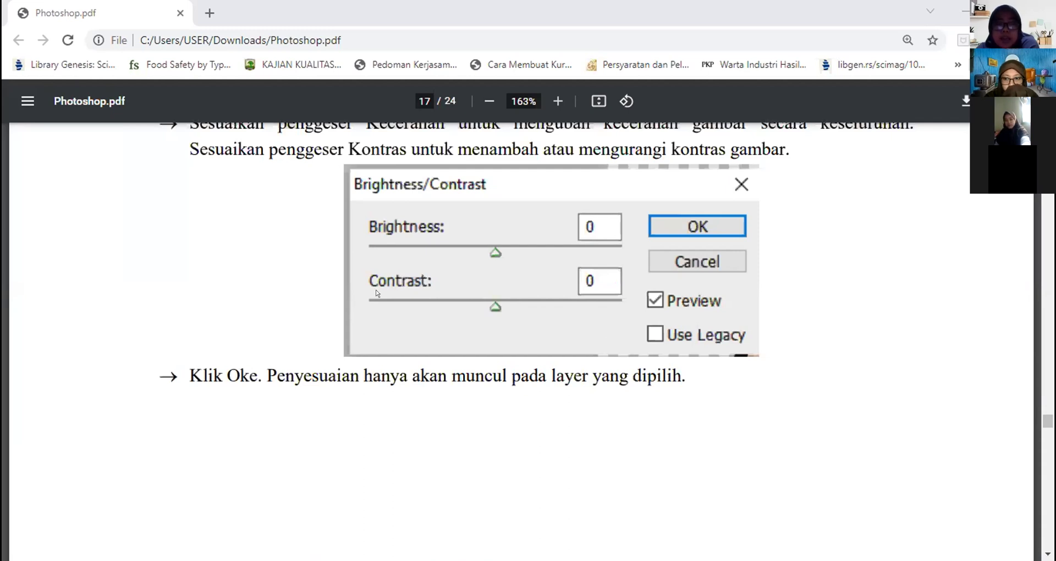
scroll(376, 293, "up", 3)
scroll(633, 258, "up", 1)
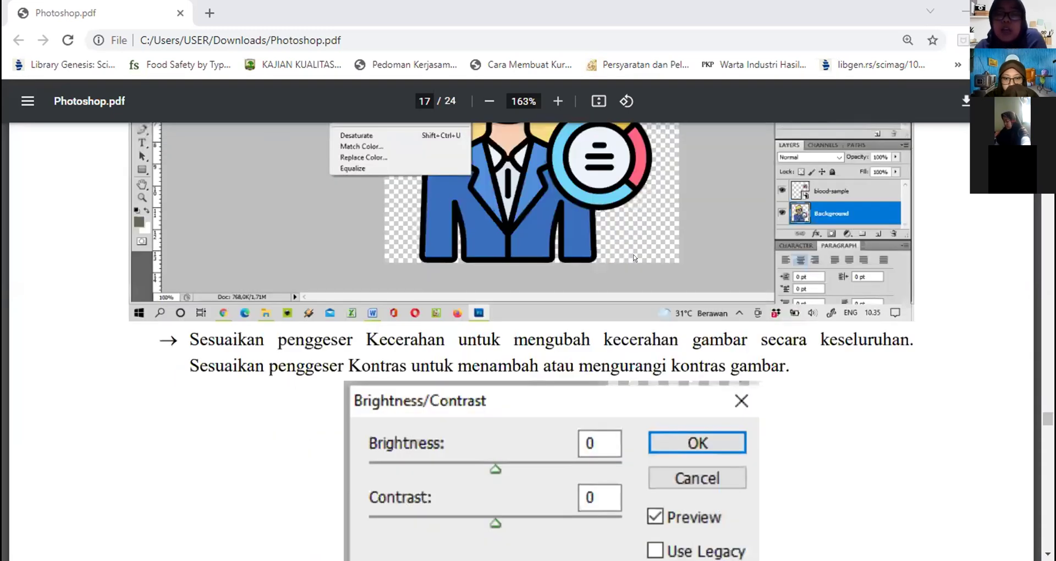
scroll(622, 263, "down", 2)
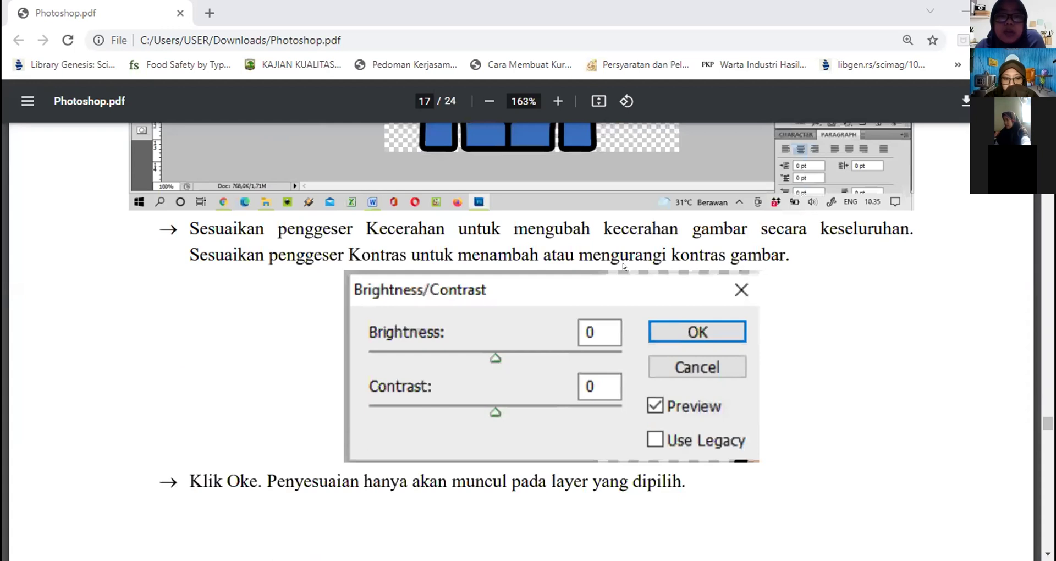
scroll(623, 267, "up", 8)
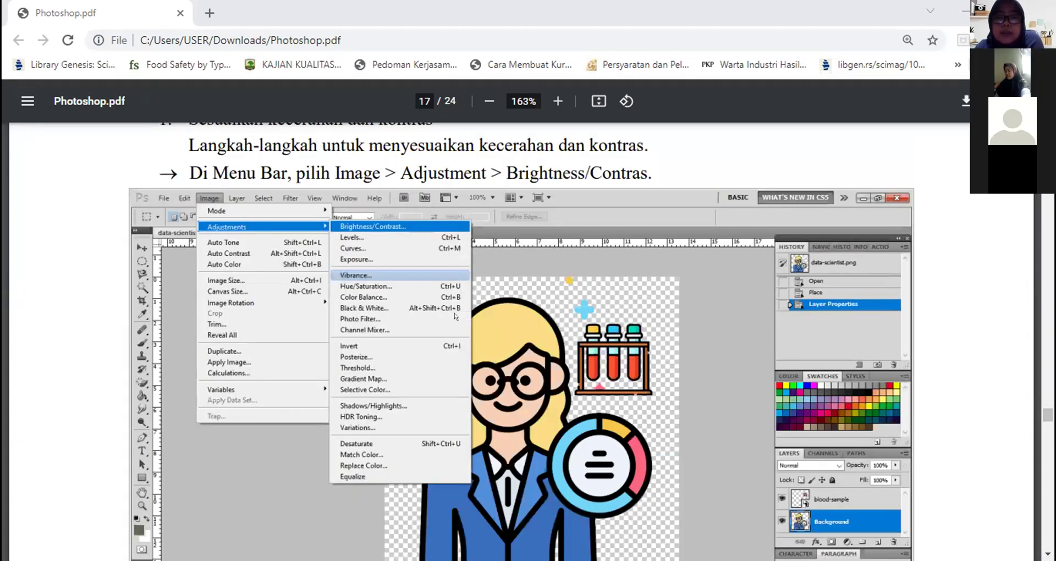
Read the "Menyesuaikan color vibrance" section on page 18 and examine its menu and Vibrance dialog illustrations
scroll(456, 316, "down", 10)
scroll(455, 316, "down", 1)
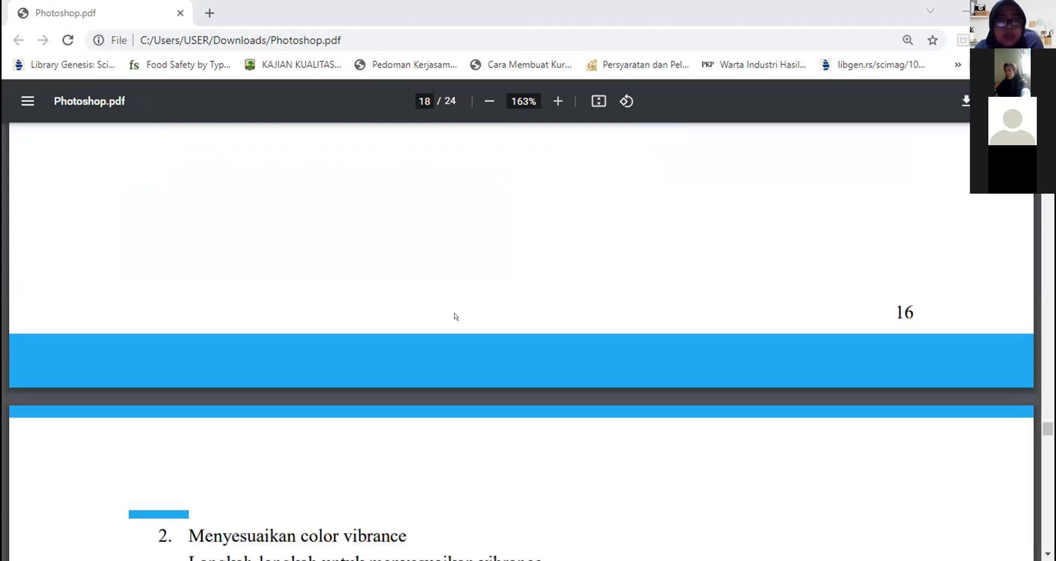
scroll(455, 316, "down", 5)
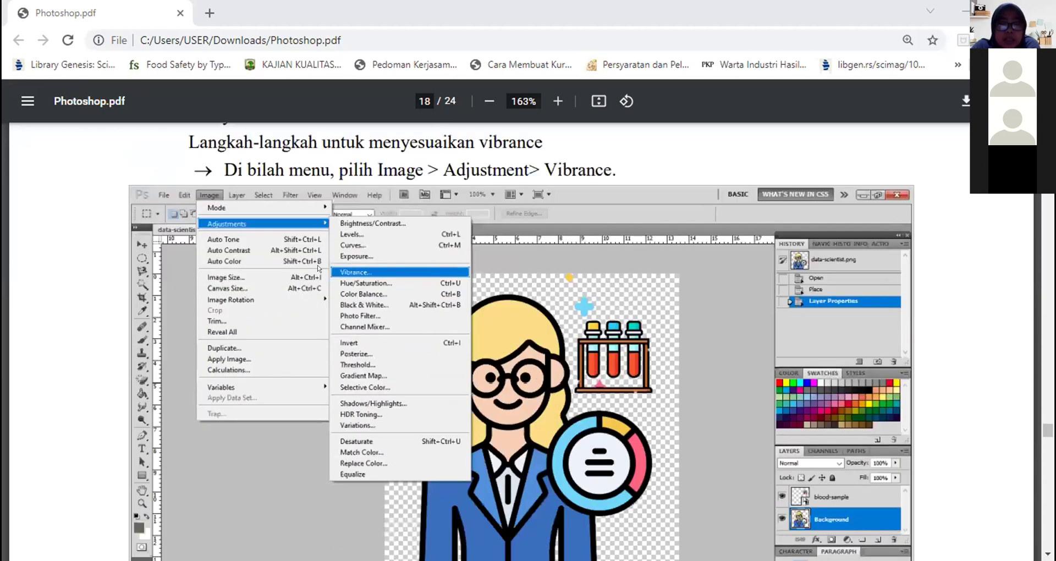
scroll(276, 365, "down", 1)
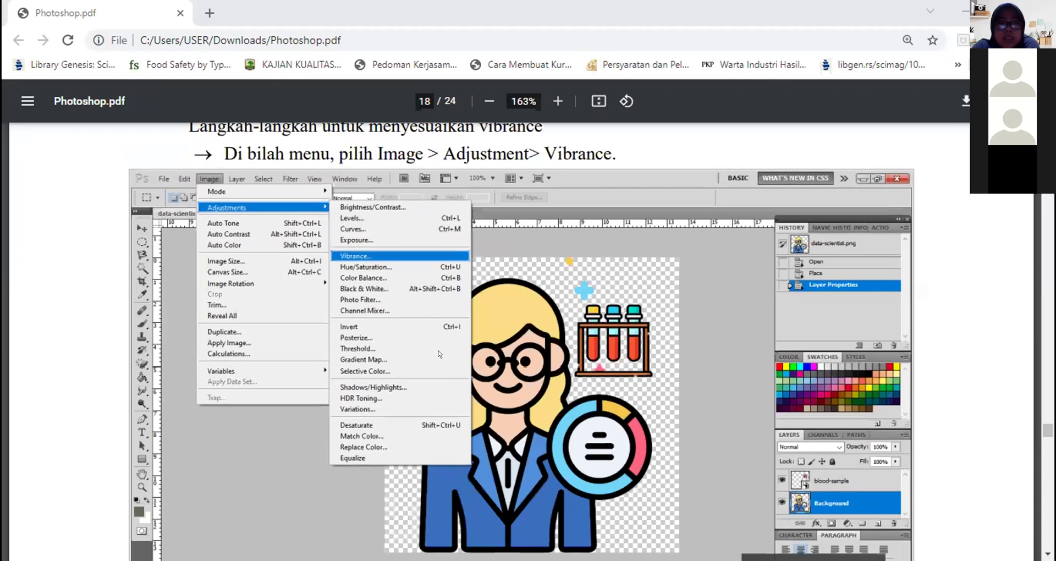
scroll(440, 354, "down", 5)
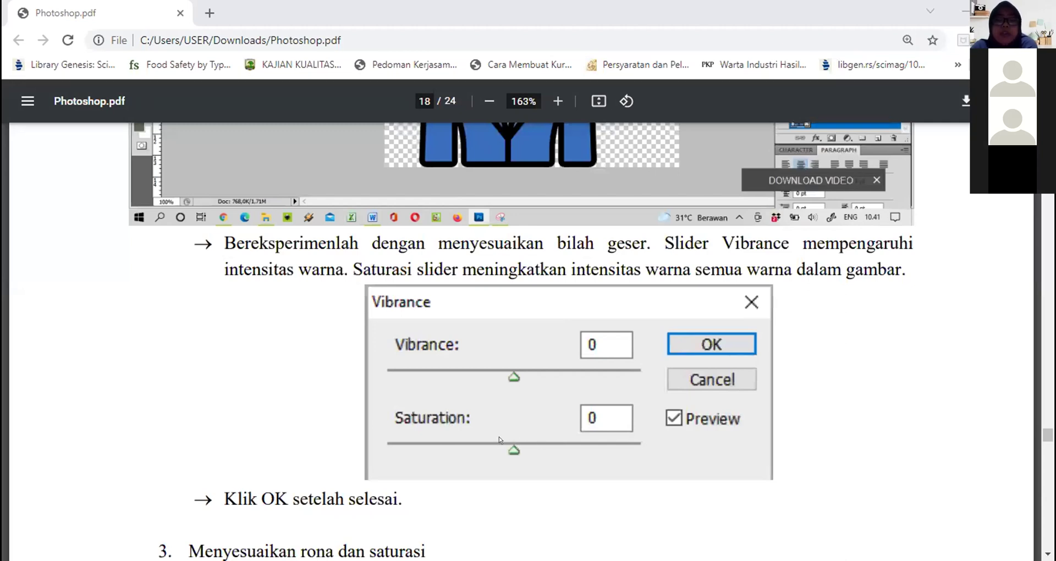
scroll(499, 439, "down", 2)
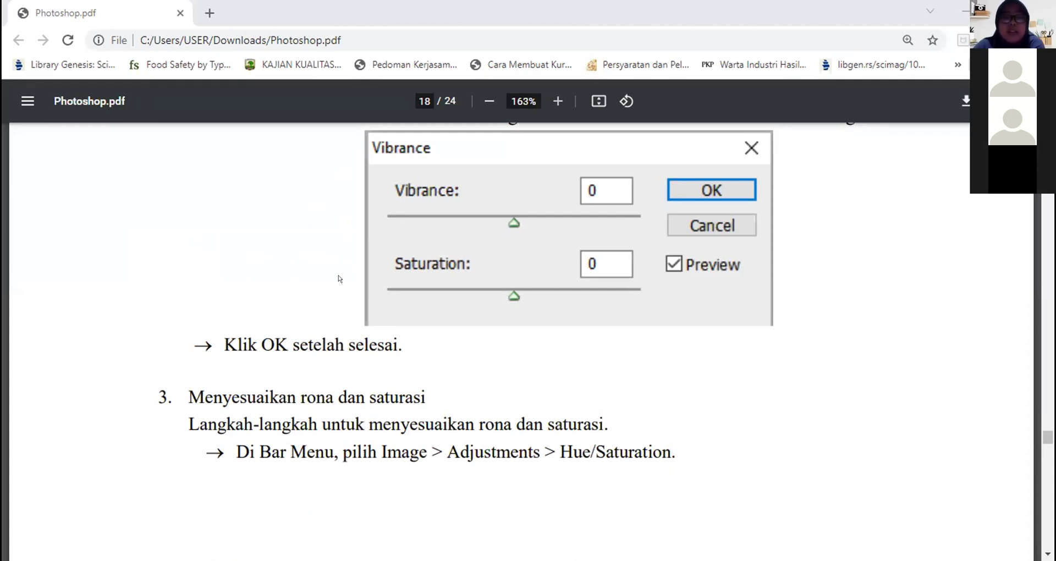
Read the "Menyesuaikan rona dan saturasi" section on pages 18 and 19, examining the menu illustration and the Hue/Saturation dialog with its three sliders
scroll(357, 332, "down", 1)
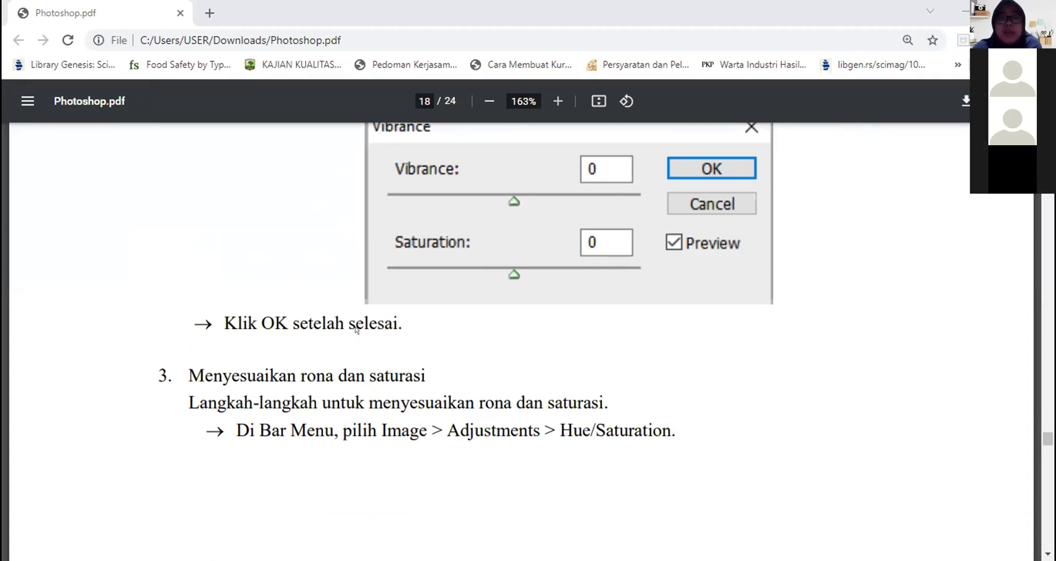
scroll(356, 330, "down", 3)
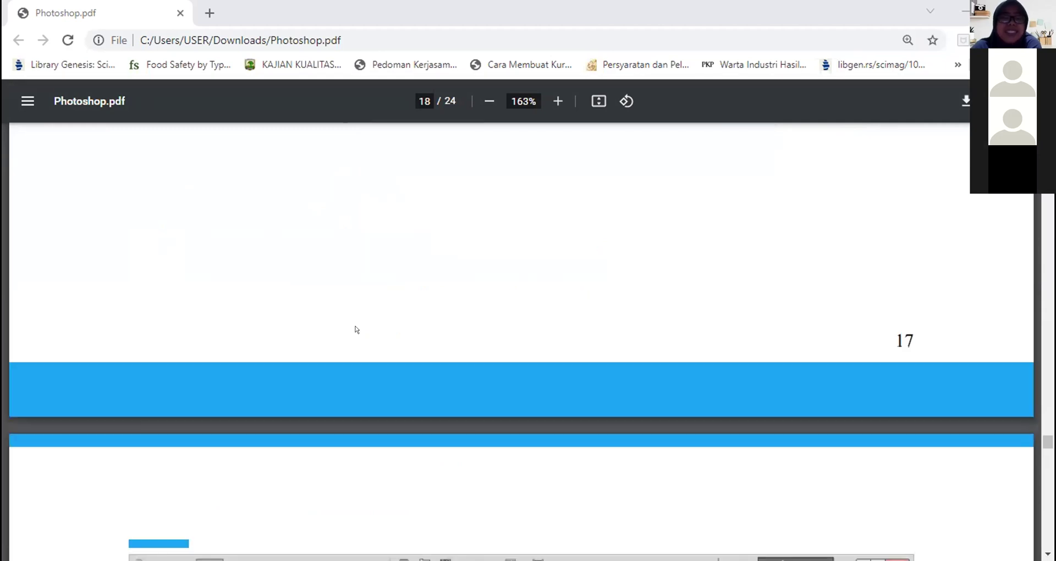
scroll(356, 329, "down", 5)
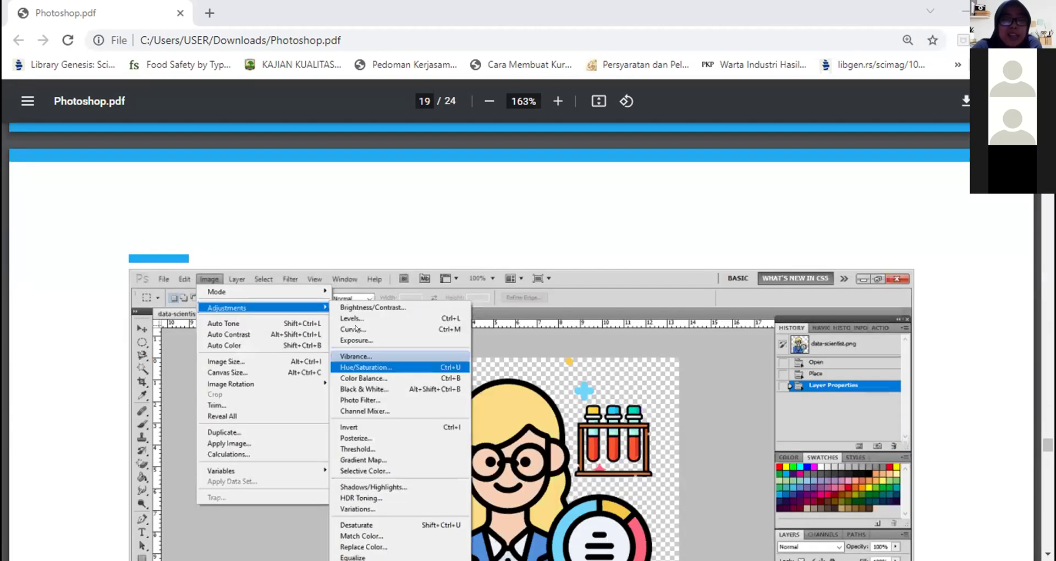
scroll(356, 329, "down", 3)
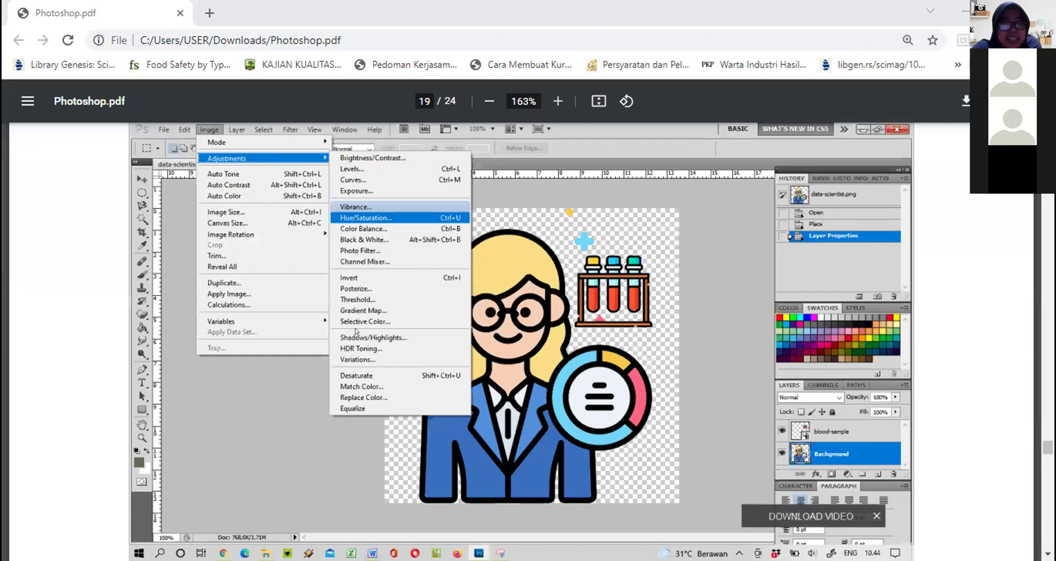
scroll(356, 329, "down", 4)
scroll(356, 331, "down", 1)
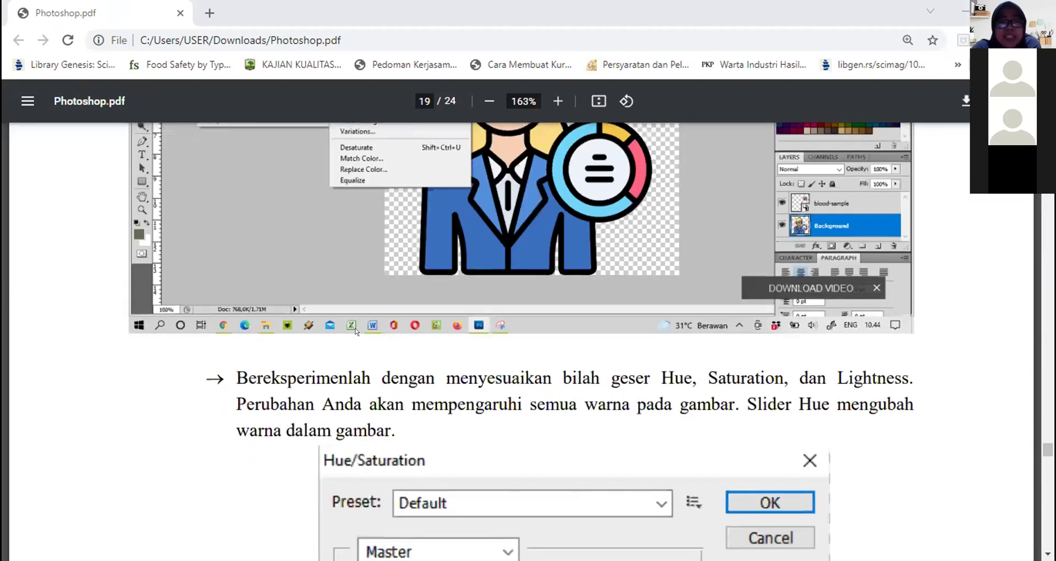
scroll(356, 331, "down", 3)
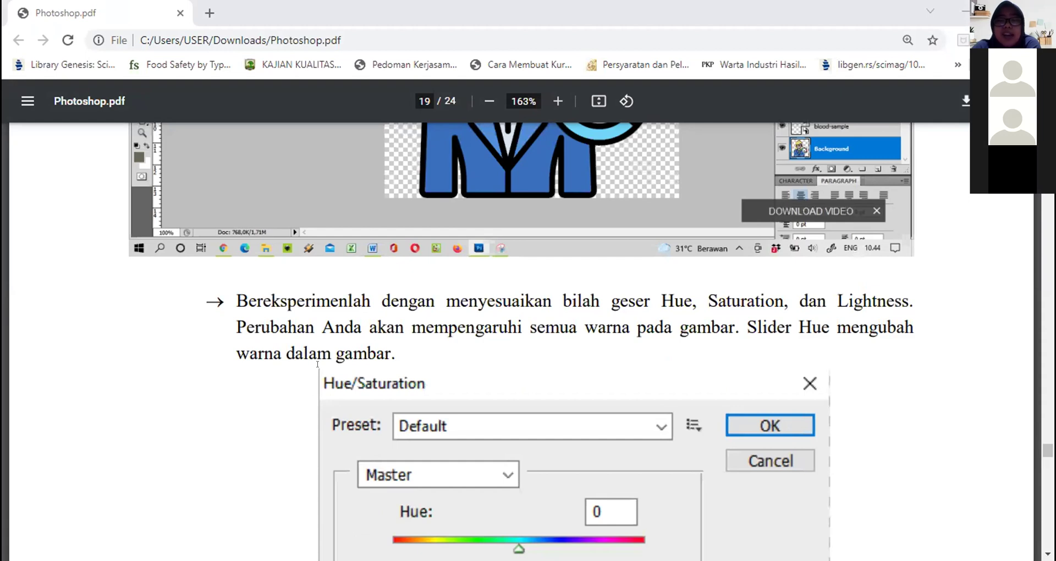
scroll(317, 364, "up", 3)
scroll(317, 363, "up", 2)
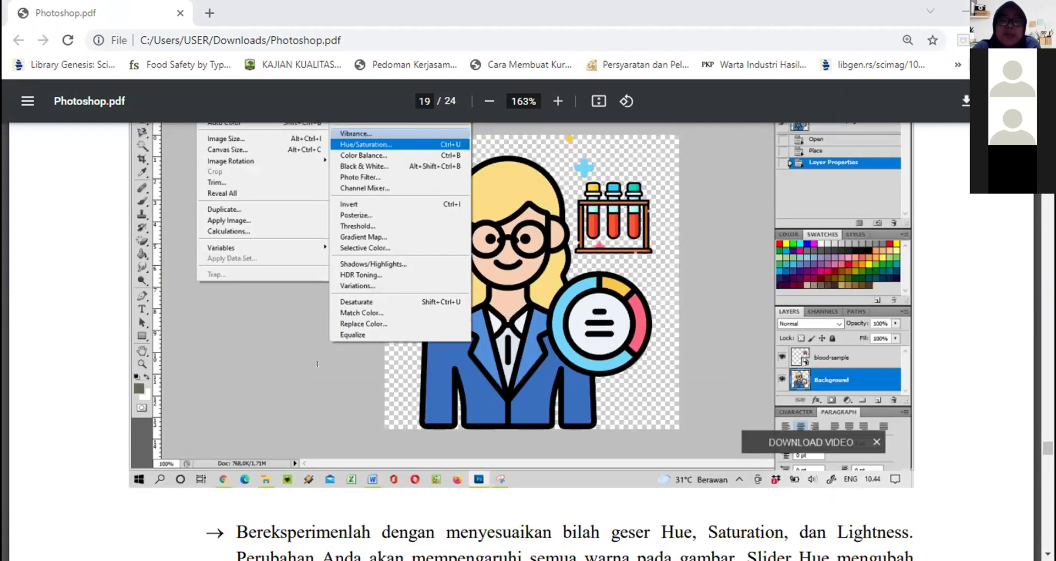
scroll(317, 364, "down", 5)
scroll(317, 364, "down", 6)
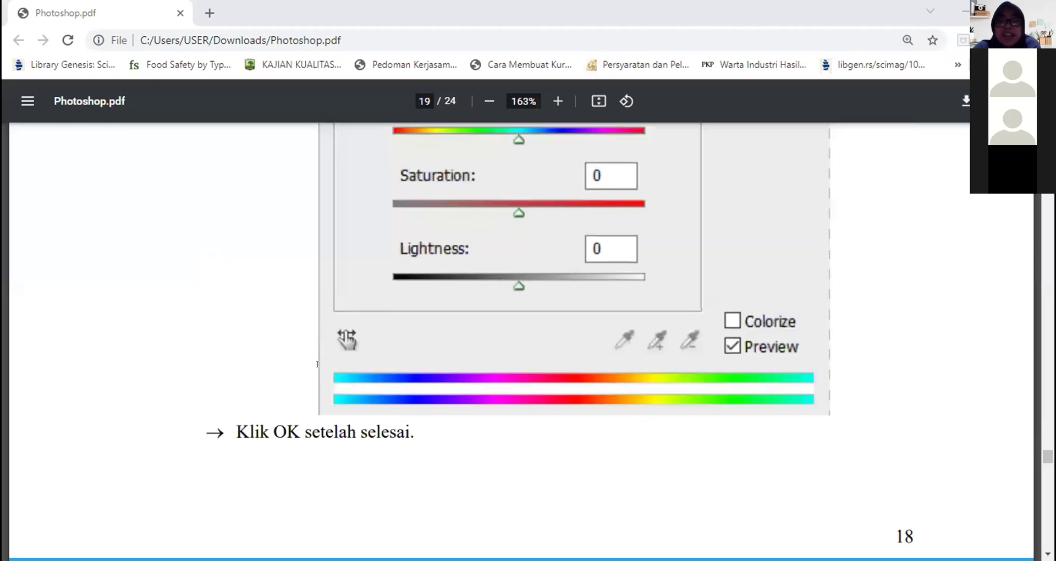
Go through the "Mempelajari tentang Adjustment Layer" section on pages 20 and 21, including the Black & White illustrations and the closing Adobe guide link
scroll(317, 364, "down", 1)
scroll(317, 364, "down", 7)
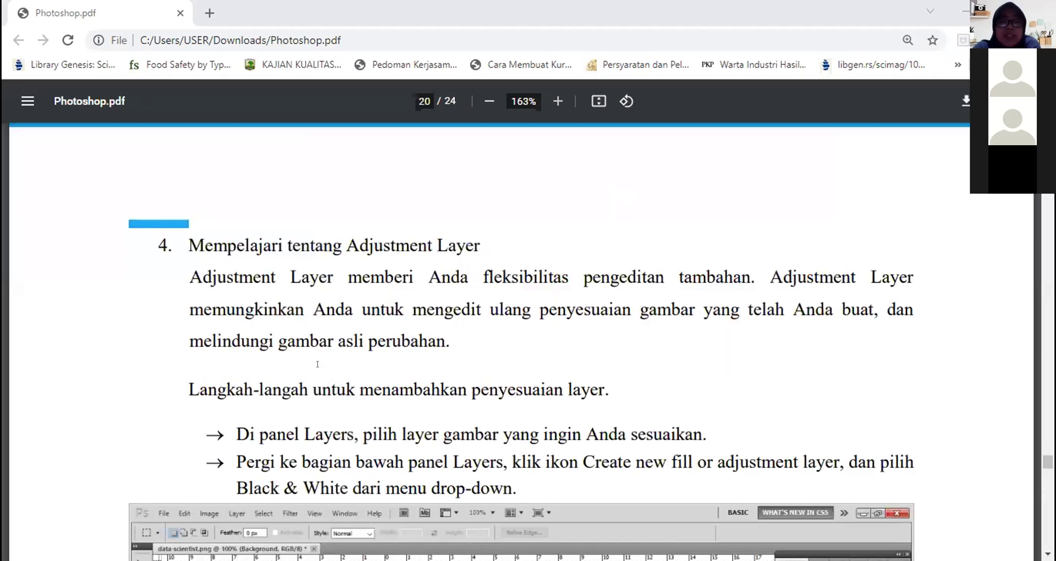
scroll(318, 364, "down", 7)
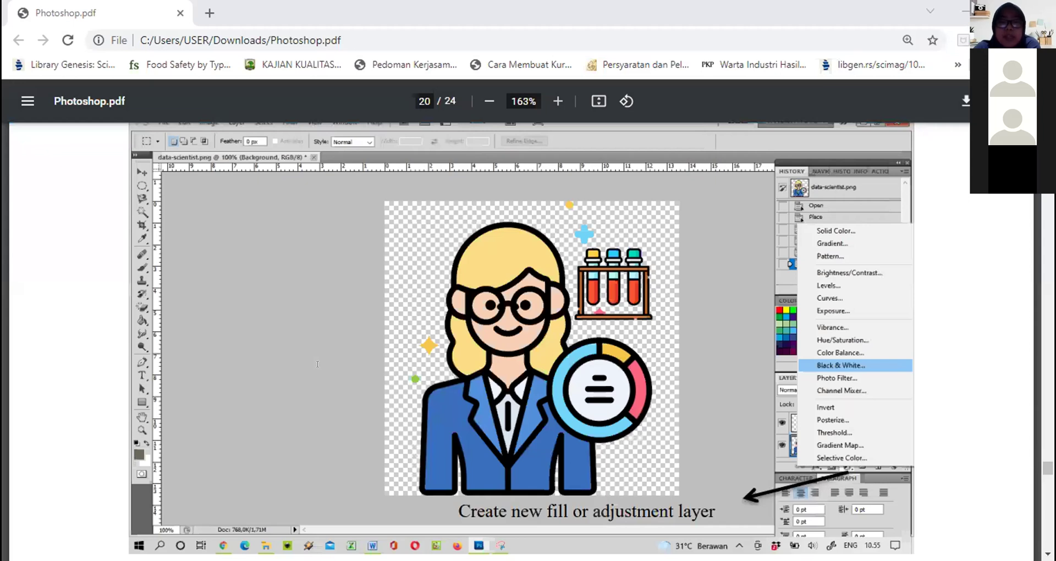
scroll(318, 364, "down", 5)
scroll(317, 364, "down", 7)
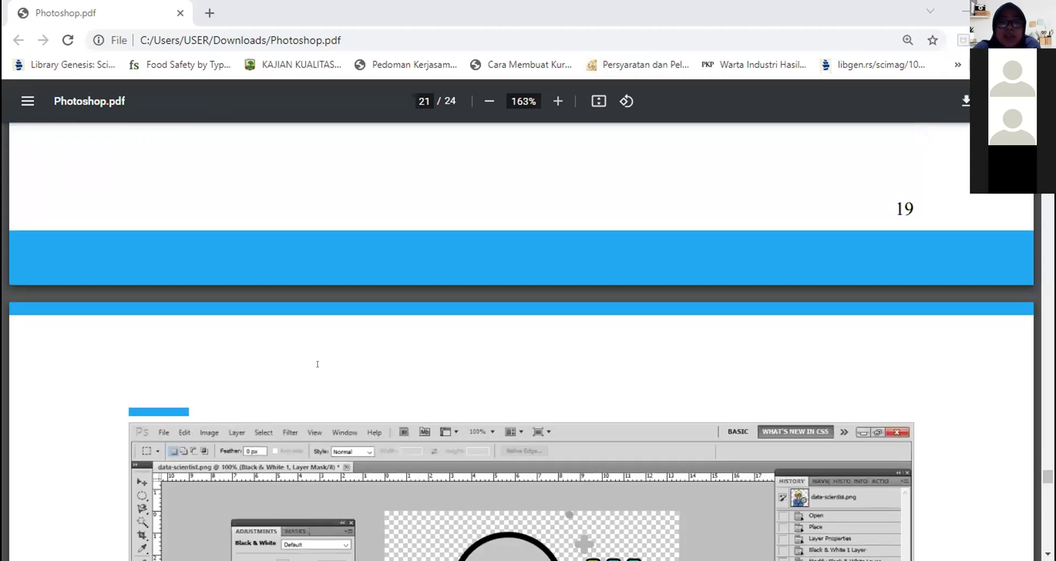
scroll(318, 364, "down", 5)
scroll(317, 365, "down", 3)
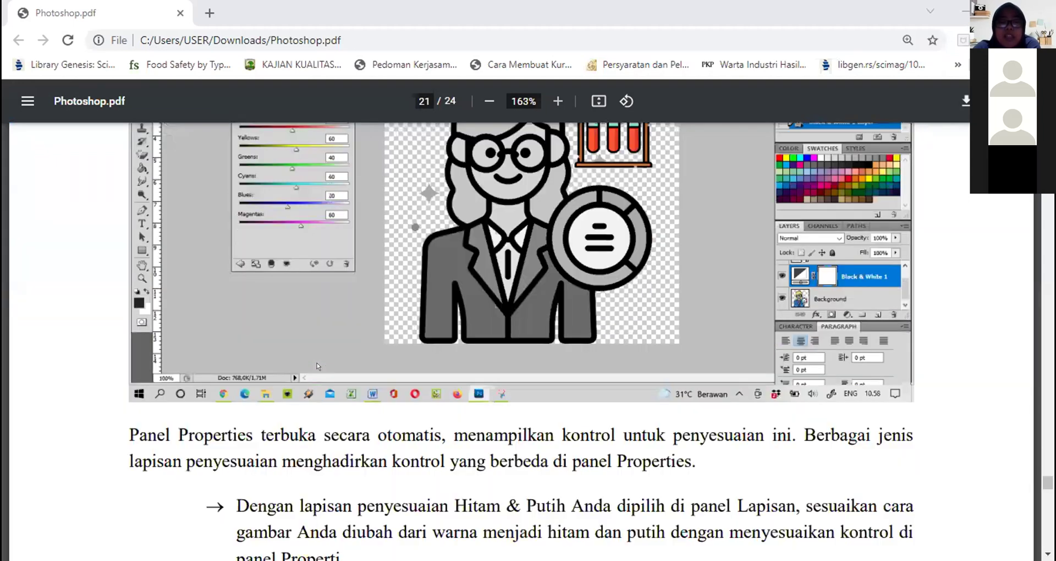
scroll(317, 366, "down", 1)
scroll(317, 366, "down", 5)
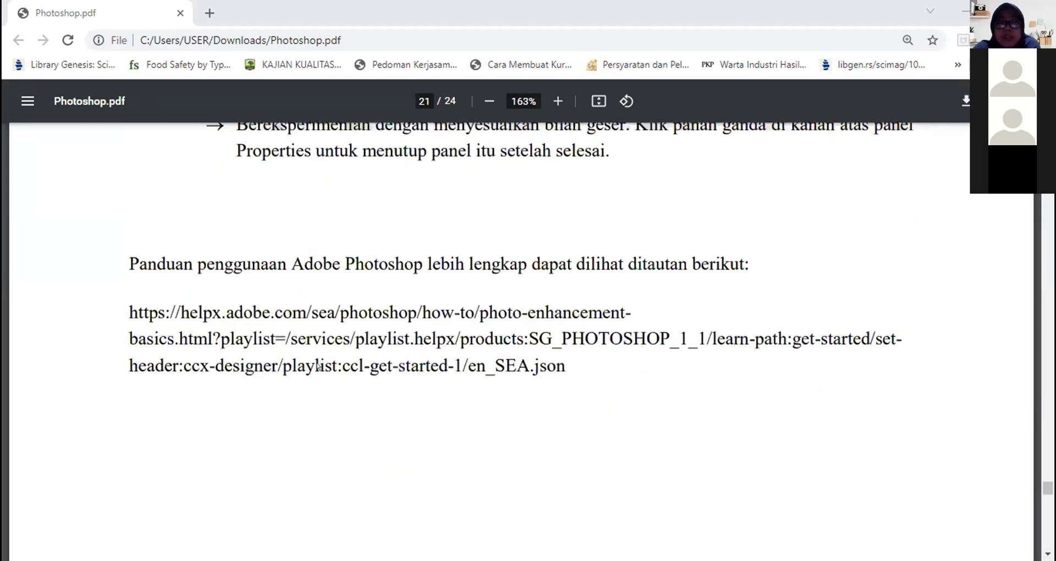
Read the "Make selections" introduction on page 22, including the selection basics and the Rectangular Marquee tool instruction
scroll(317, 365, "down", 5)
scroll(317, 366, "up", 5)
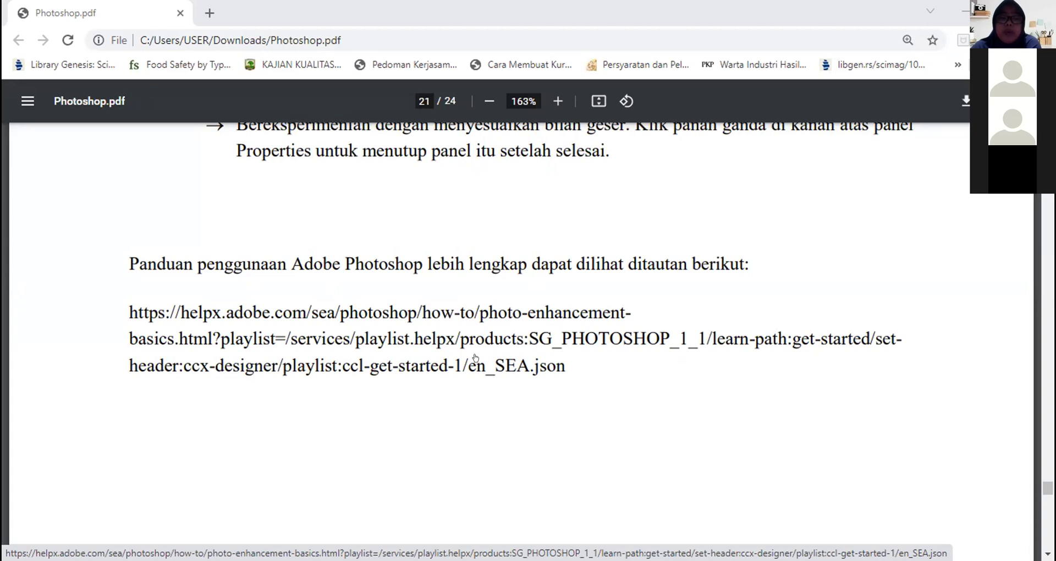
scroll(475, 358, "down", 5)
scroll(475, 358, "down", 5)
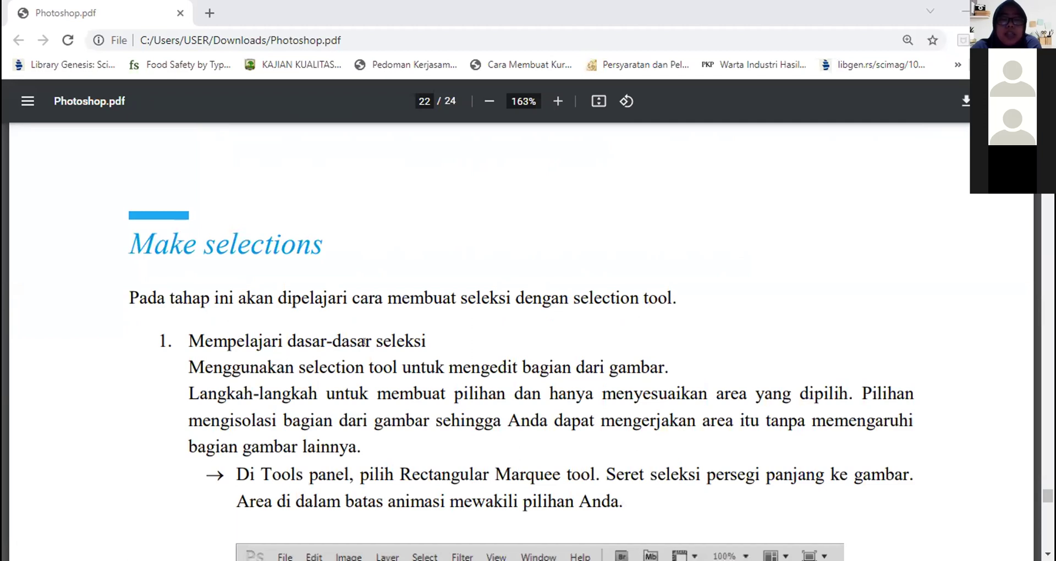
scroll(364, 341, "down", 3)
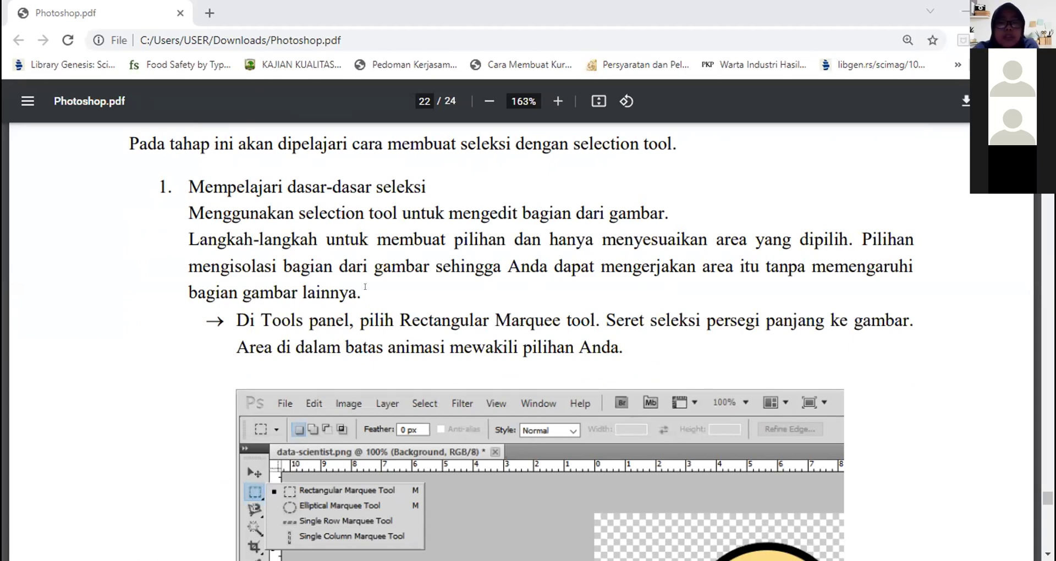
scroll(364, 286, "down", 1)
scroll(365, 287, "down", 1)
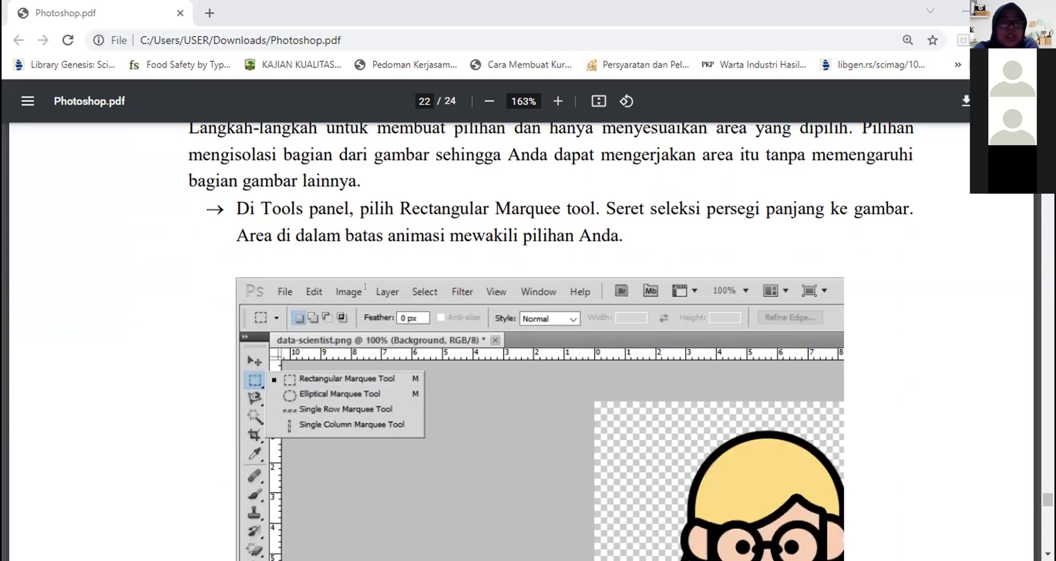
scroll(365, 286, "up", 2)
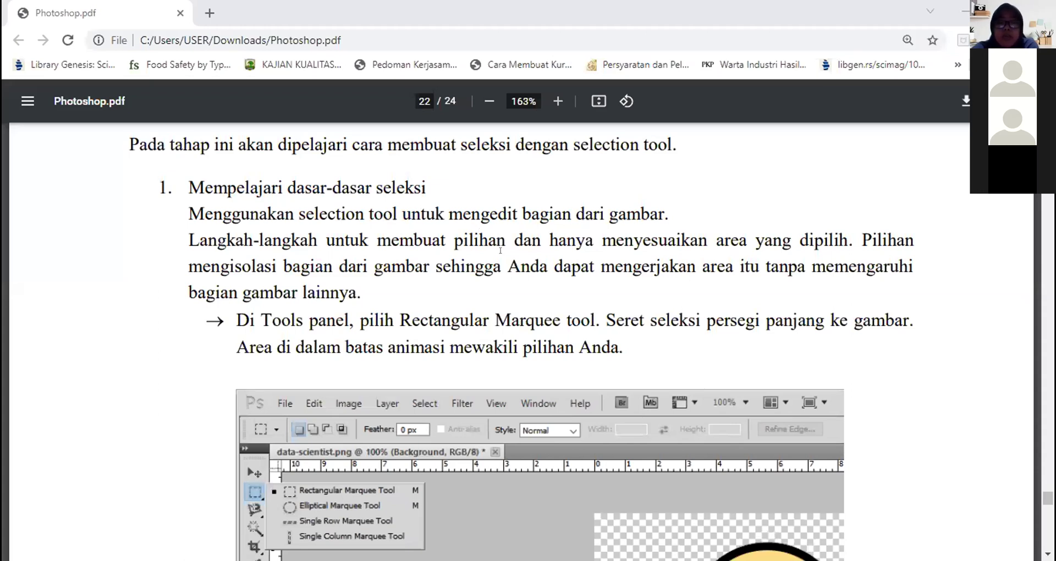
Examine the marquee tool and "Area seleksi" illustrations on page 22 and read the instructions for adding to or subtracting from a selection
scroll(528, 304, "down", 4)
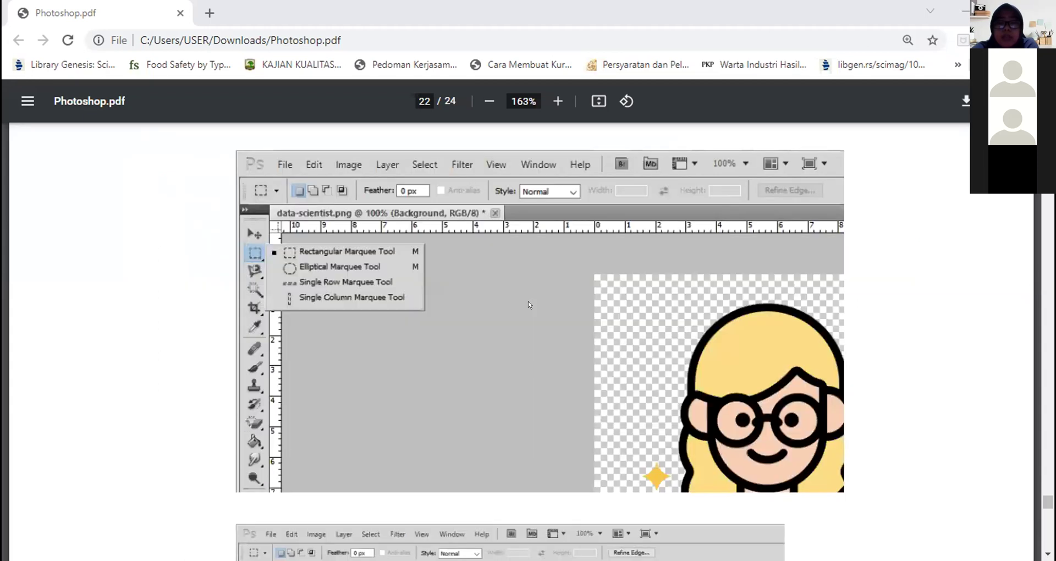
scroll(529, 304, "down", 4)
scroll(528, 304, "down", 4)
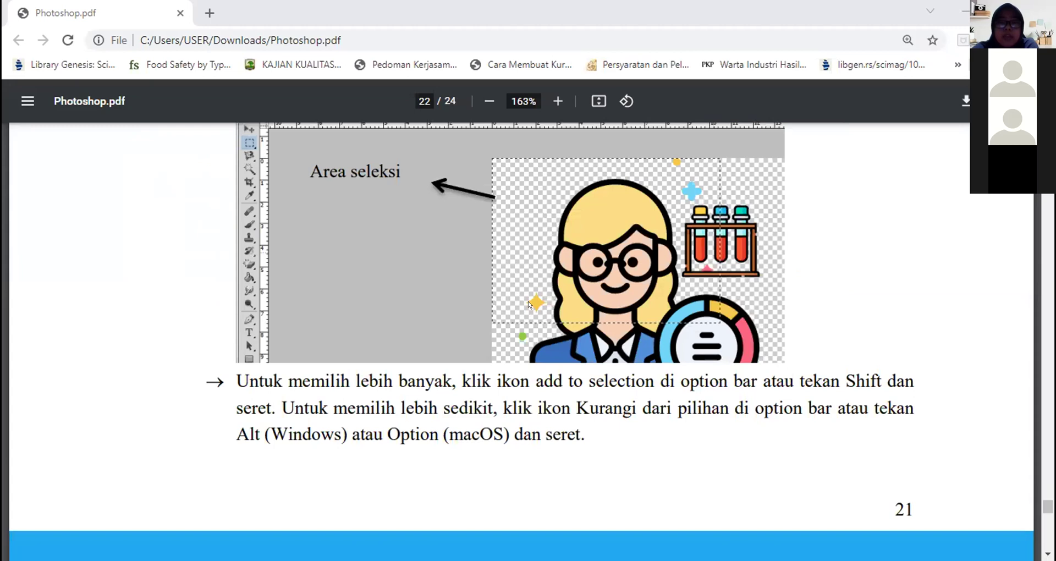
scroll(528, 304, "down", 1)
scroll(529, 304, "down", 4)
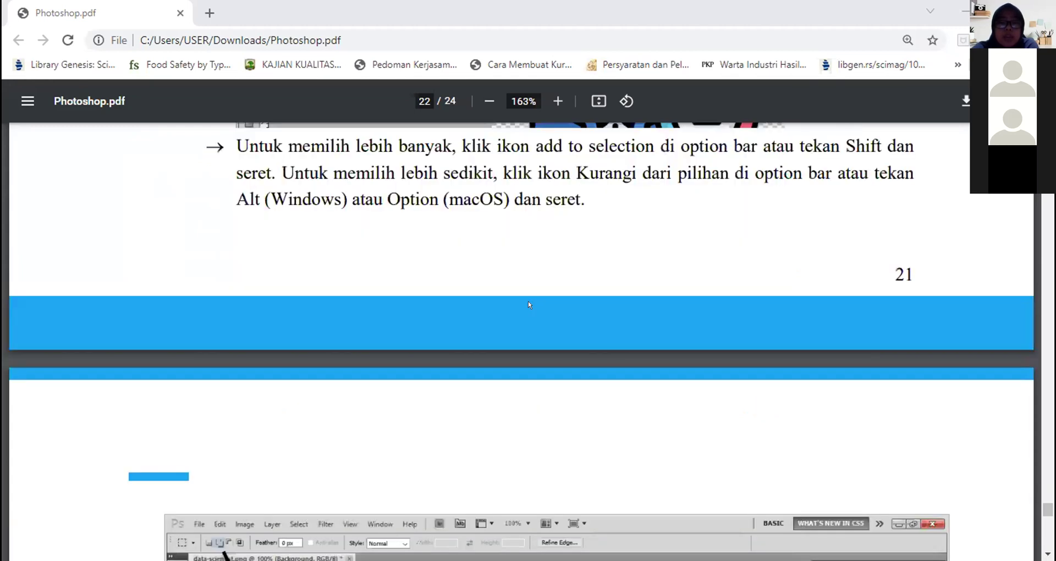
Go through page 23, covering the "Add to selection" illustration, adjusting and deselecting the selected area, and the Quick selection tool illustration
scroll(528, 304, "down", 5)
scroll(529, 304, "down", 3)
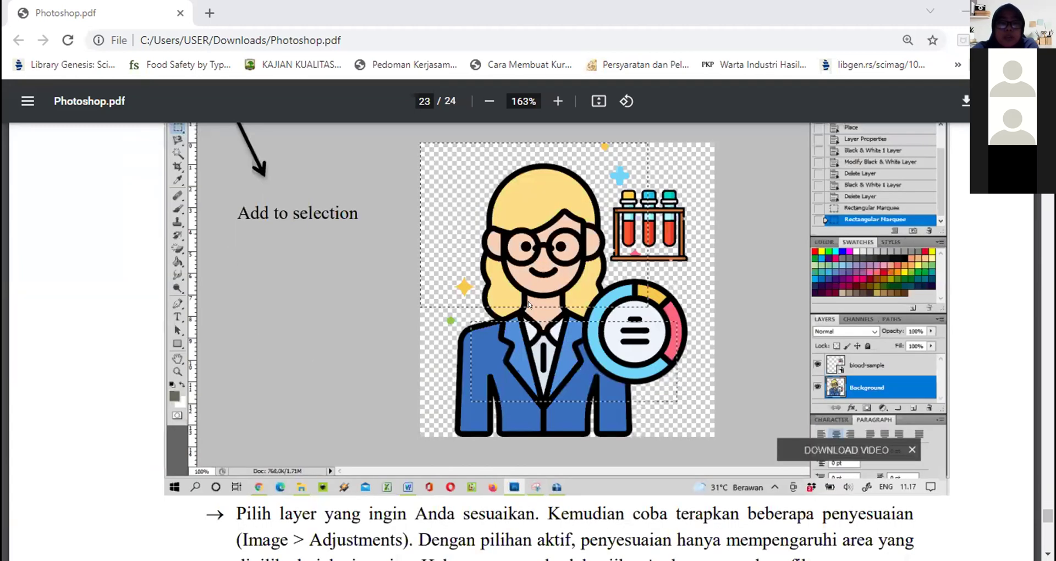
scroll(528, 304, "down", 5)
scroll(528, 301, "down", 1)
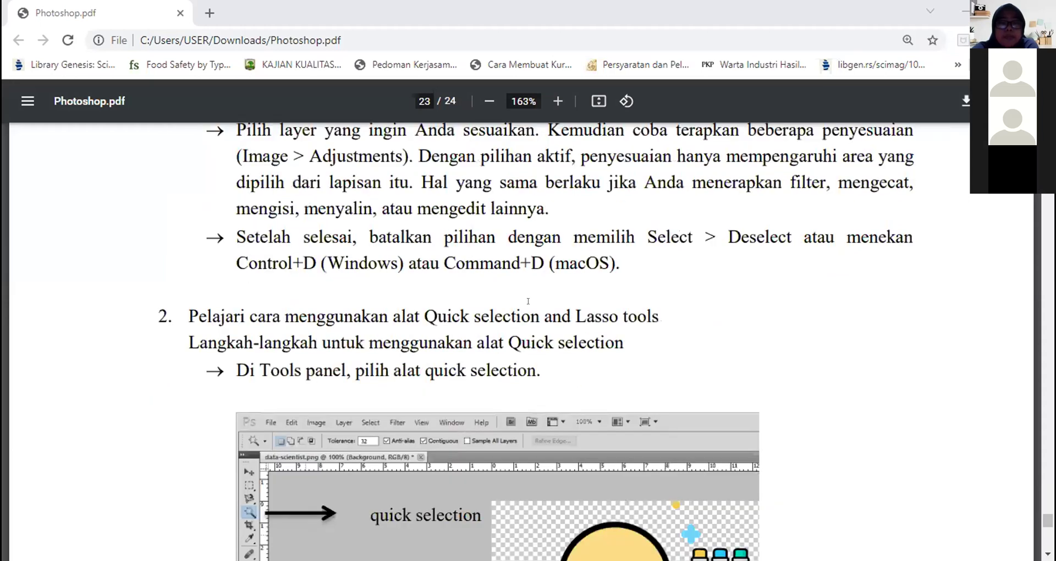
scroll(528, 300, "down", 2)
scroll(528, 301, "down", 1)
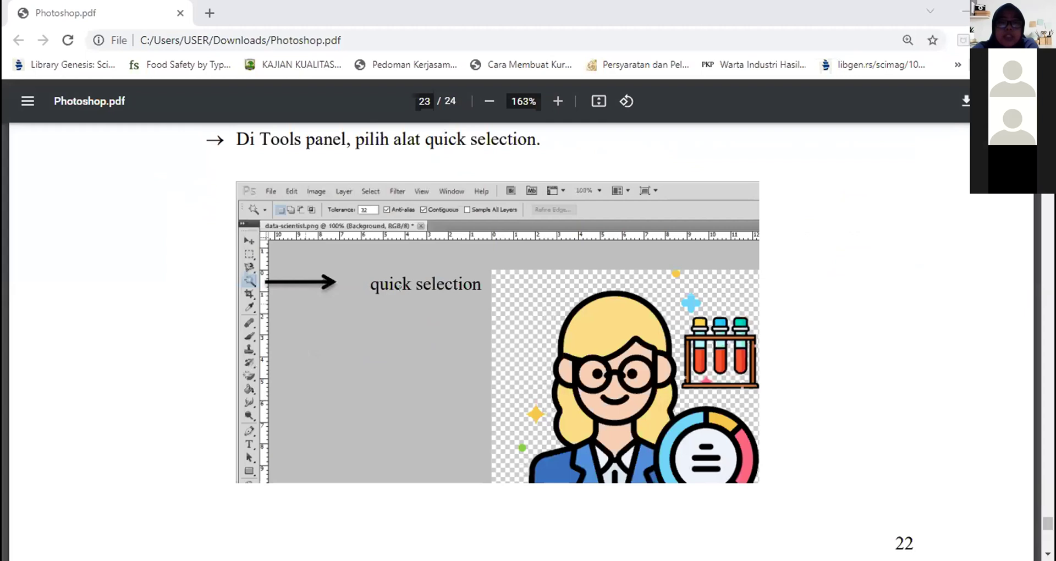
scroll(400, 287, "up", 1)
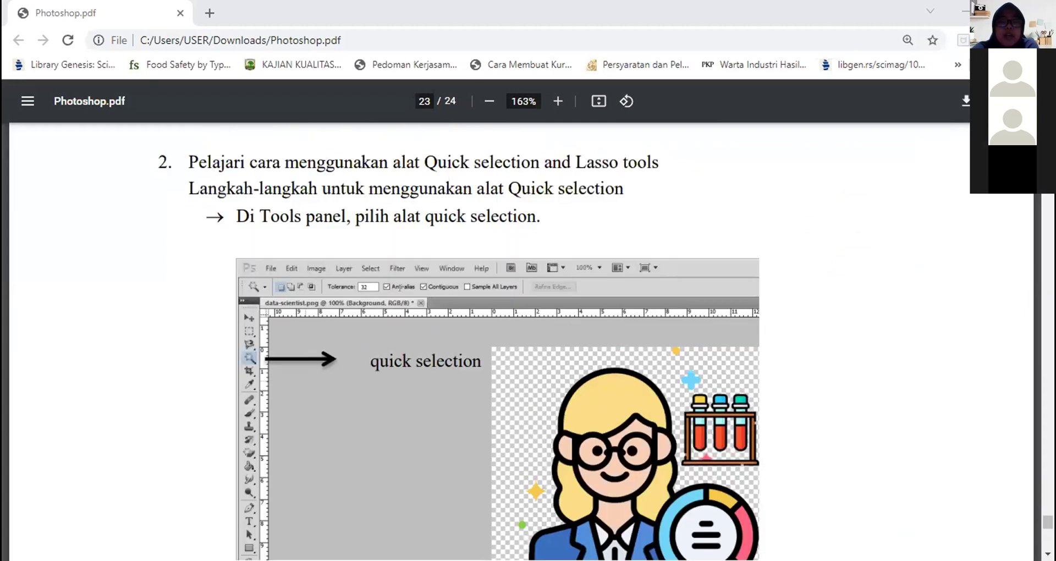
scroll(399, 287, "up", 5)
scroll(400, 288, "up", 2)
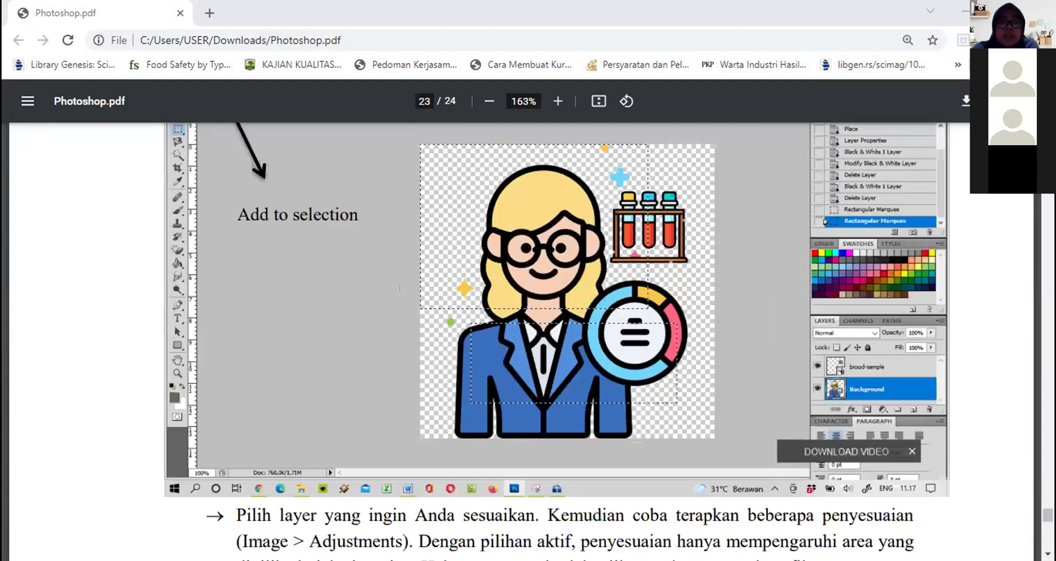
scroll(400, 288, "up", 2)
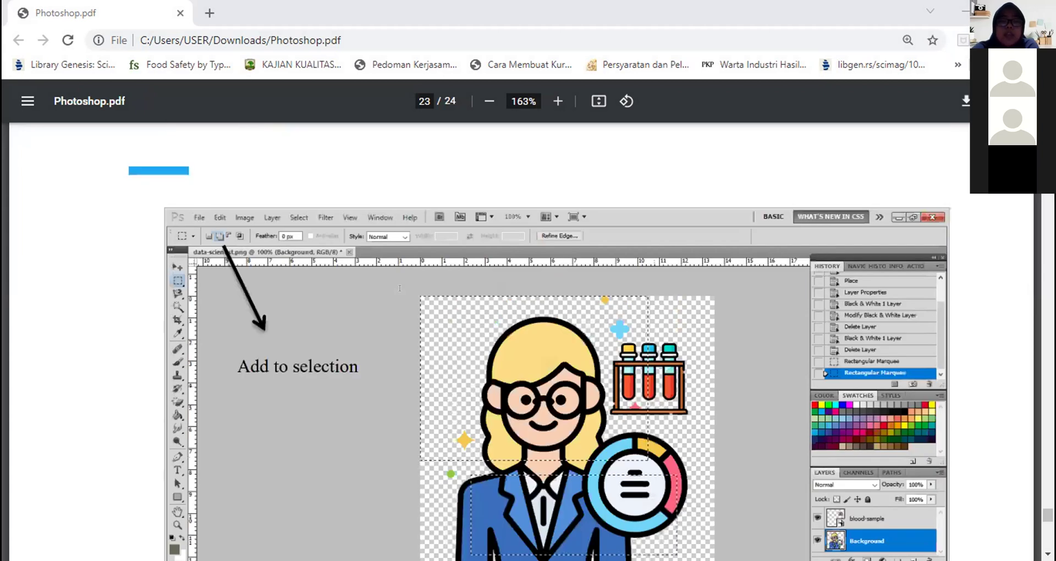
Read the remaining Quick selection instructions on page 24, up to the Lasso tool heading
scroll(400, 287, "down", 5)
scroll(400, 288, "down", 8)
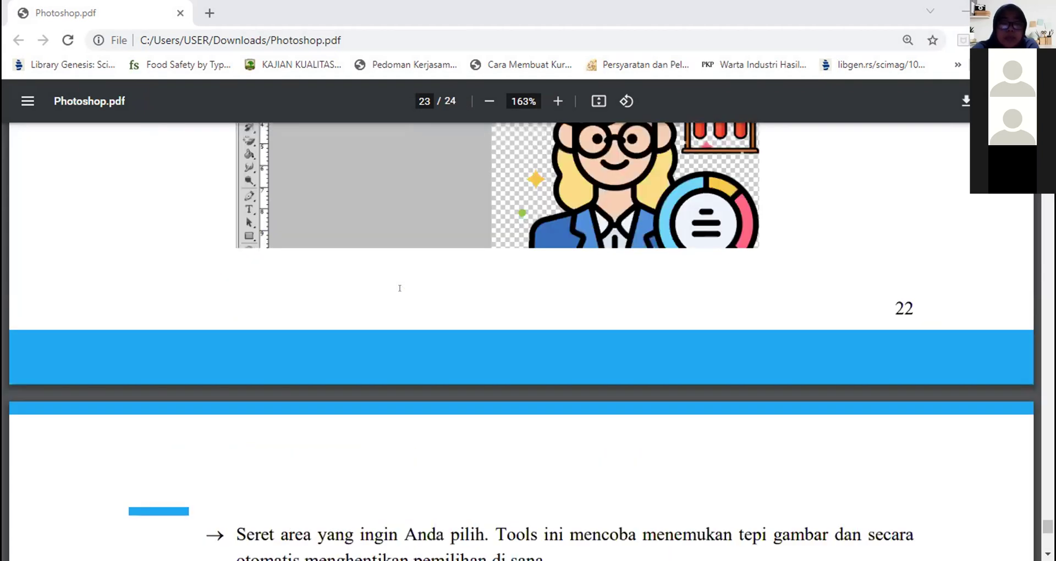
scroll(400, 288, "down", 1)
scroll(400, 288, "down", 2)
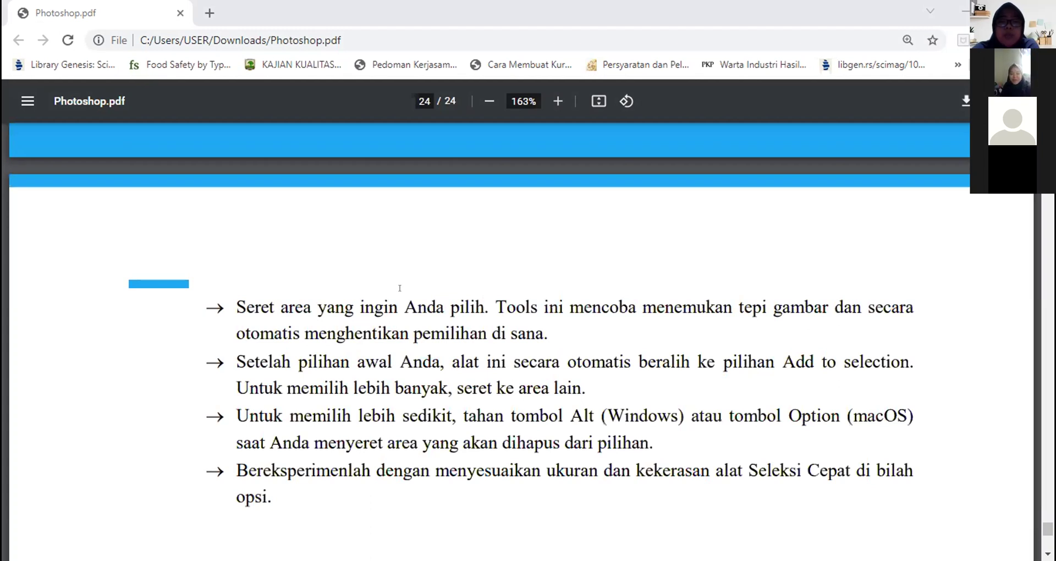
scroll(400, 288, "down", 4)
scroll(400, 288, "down", 1)
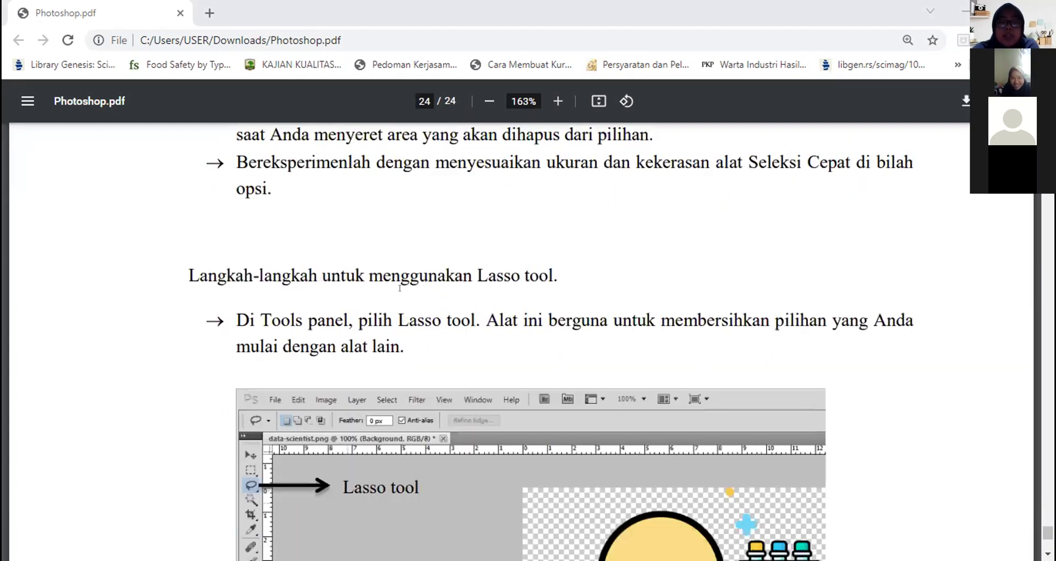
Study the Lasso tool illustration and instructions on page 24, along with the closing link to Adobe's selection tools guide
scroll(400, 288, "down", 3)
scroll(400, 288, "down", 3)
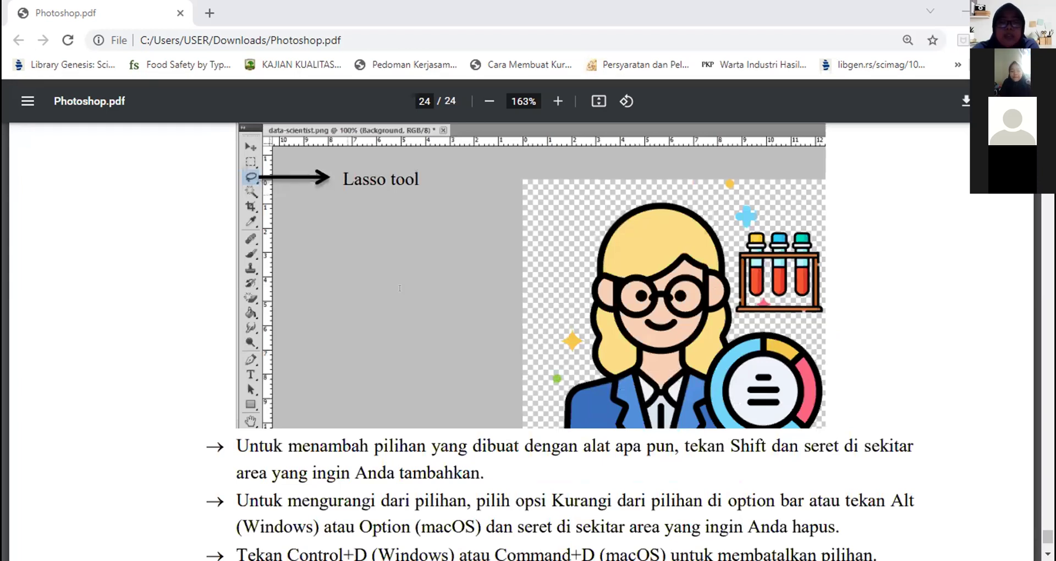
scroll(399, 287, "down", 3)
scroll(400, 288, "down", 3)
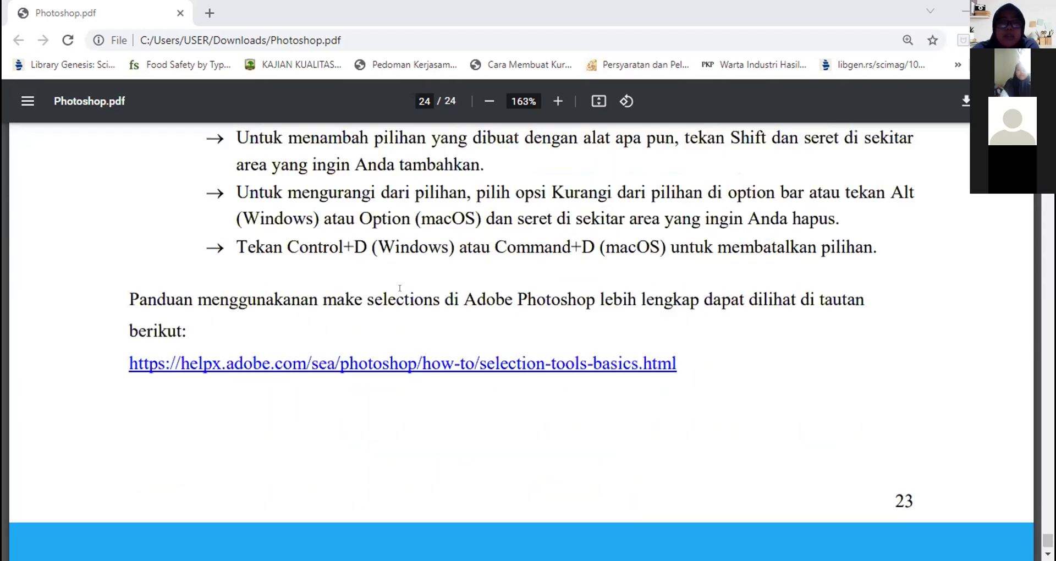
scroll(400, 288, "down", 1)
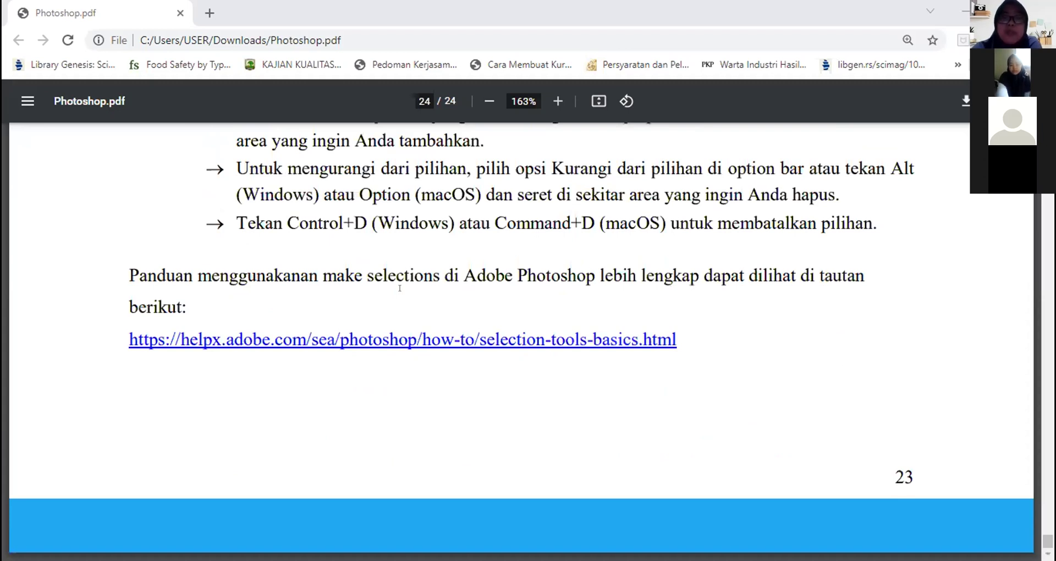
scroll(400, 287, "up", 1)
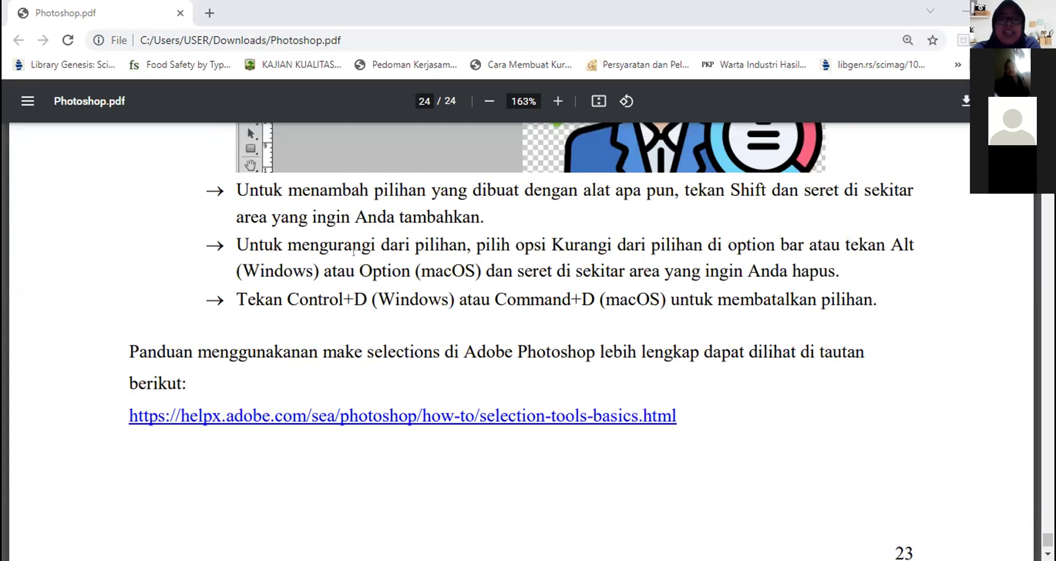
scroll(353, 251, "up", 1)
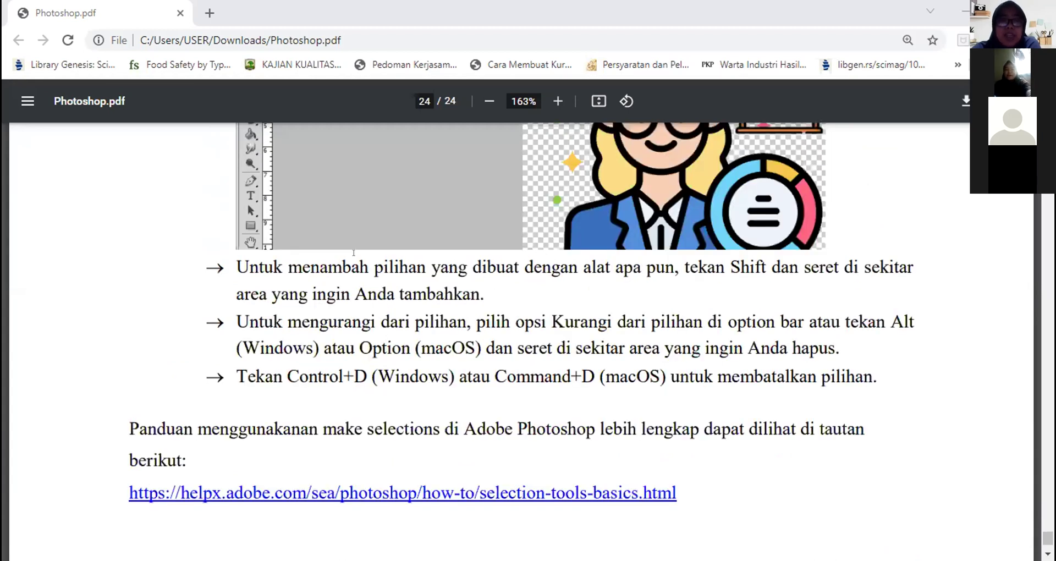
scroll(353, 252, "up", 2)
scroll(193, 20, "up", 2)
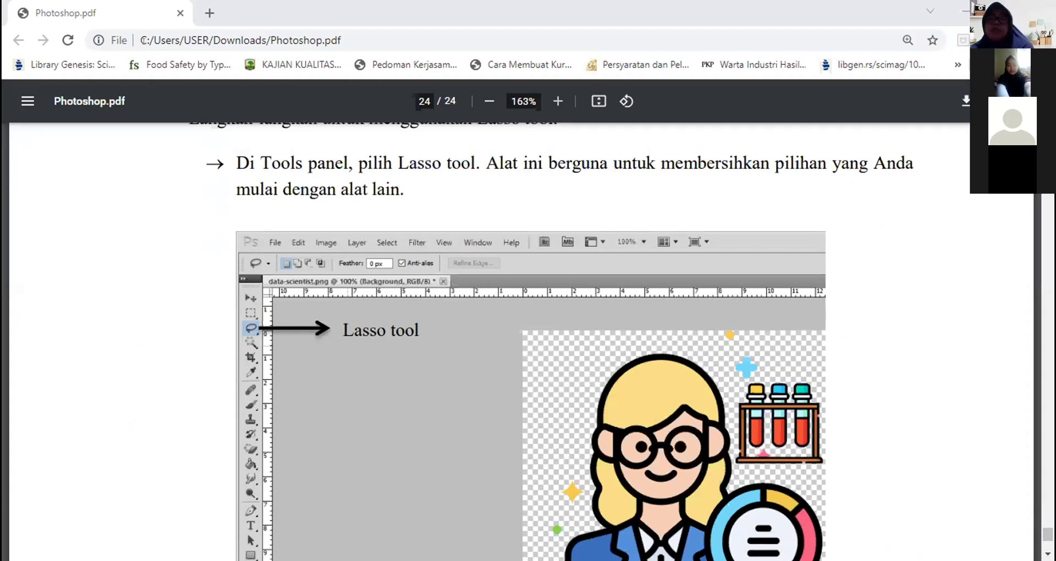
Open the canva.com website in a new browser tab
key("ctrl+t")
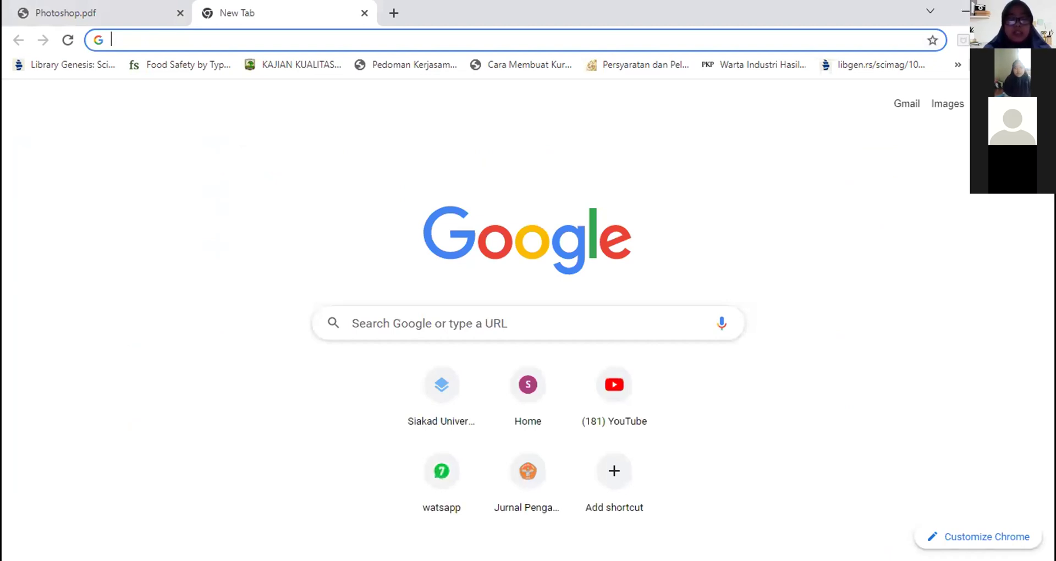
type("can")
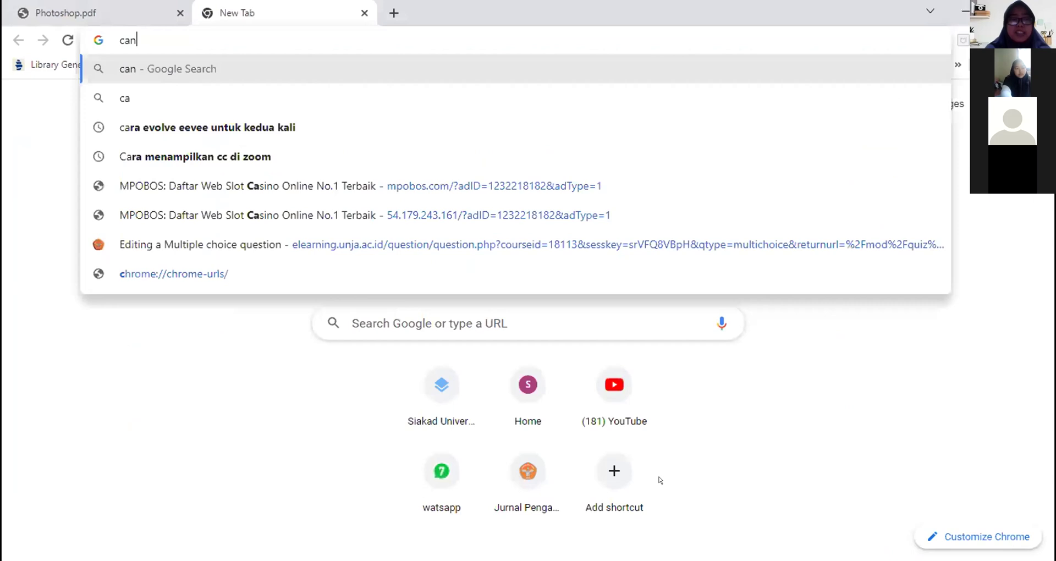
type("va")
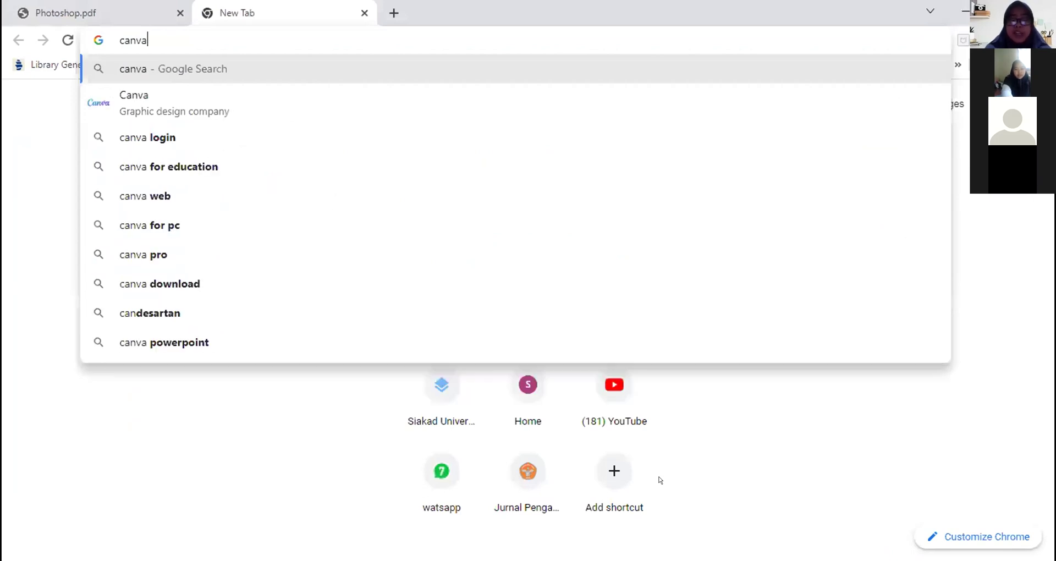
type(".com")
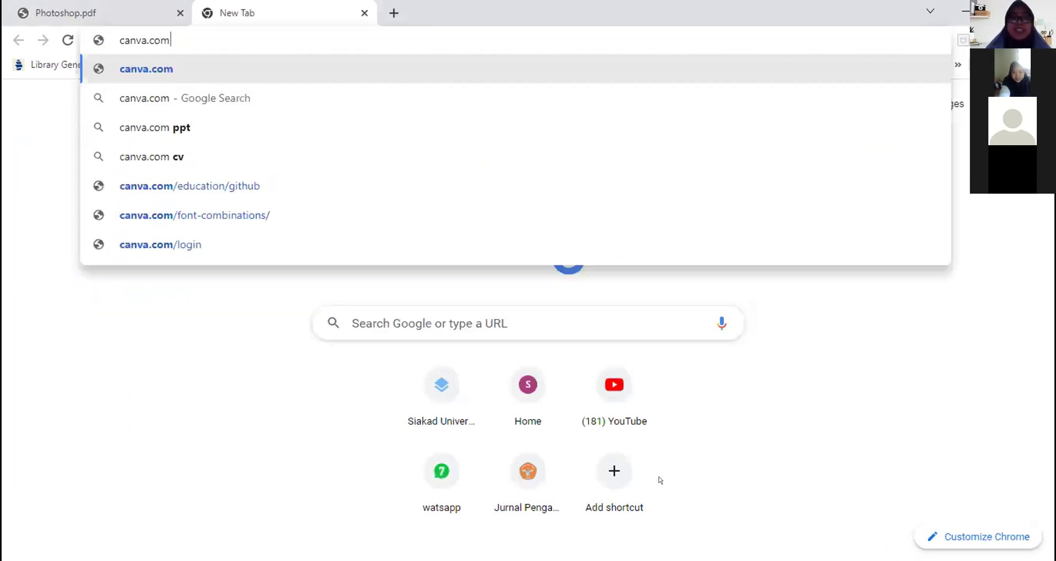
key("Return")
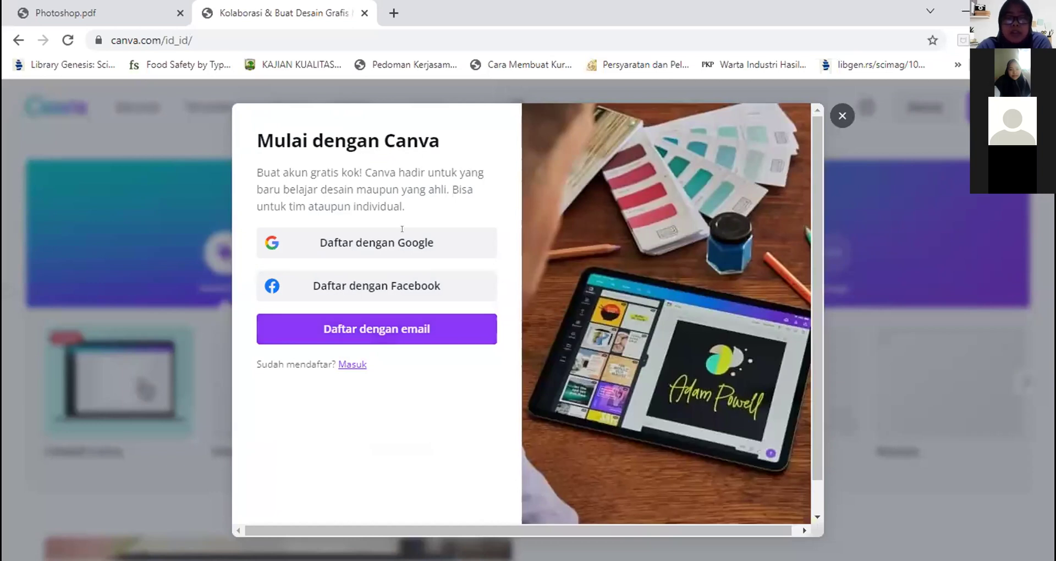
Log in to an existing Canva account using the Google sign-in option
left_click(339, 328)
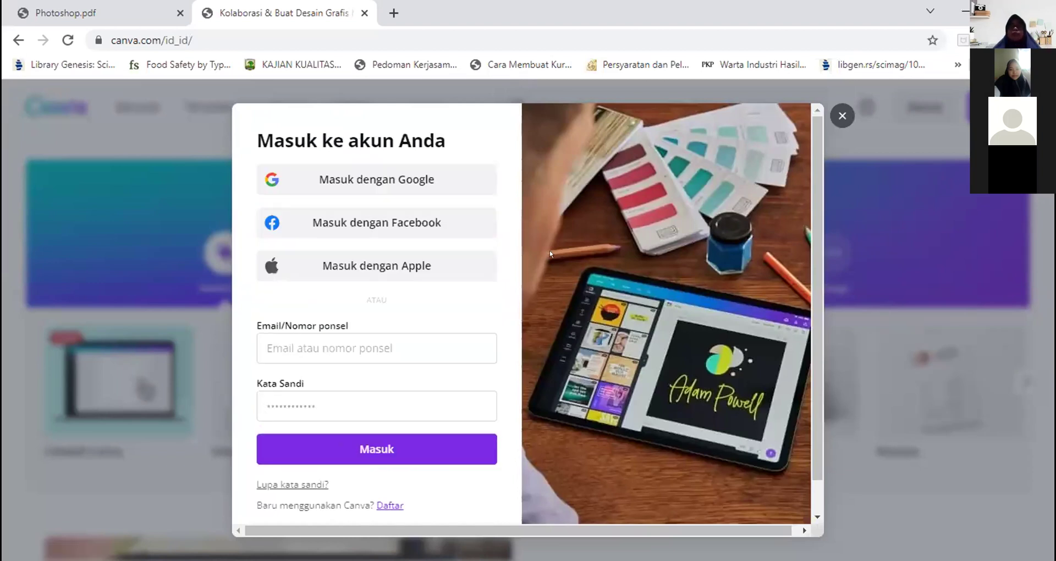
left_click(344, 173)
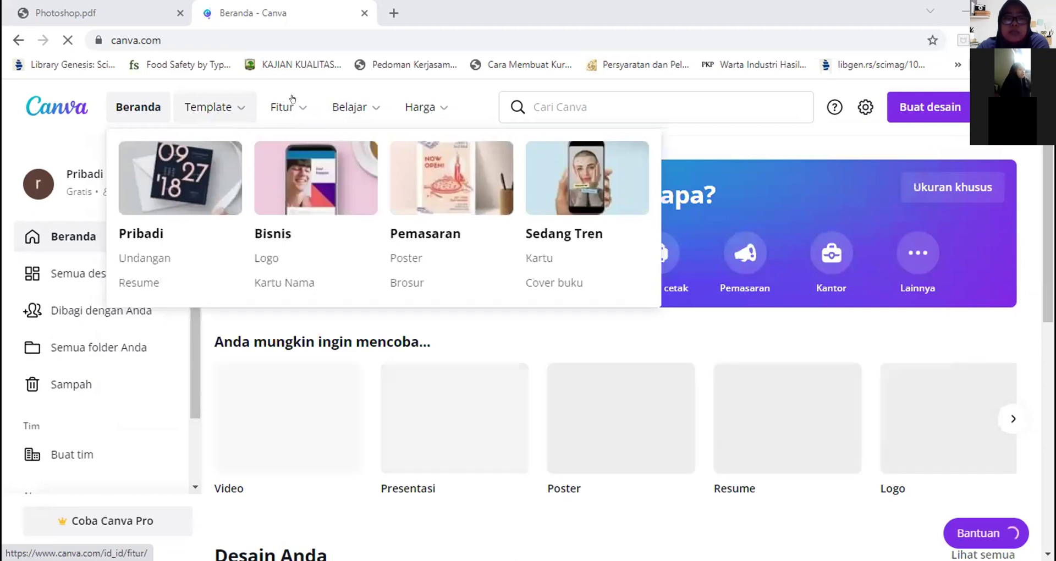
Look over the Canva home page's feature categories and the Canva Pro 30-day free trial offer with its yearly and monthly plans
mouse_move(292, 99)
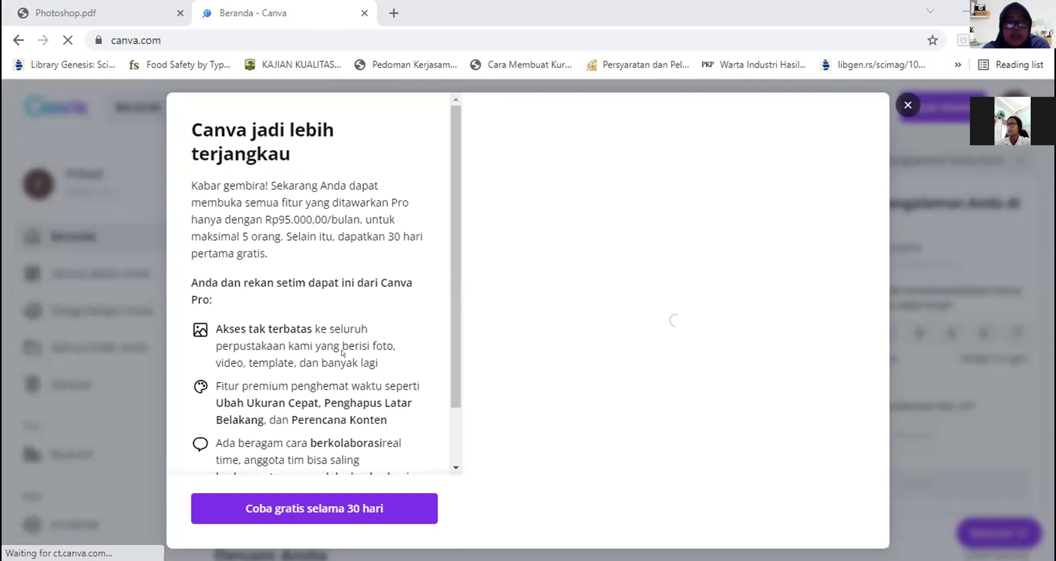
scroll(232, 170, "down", 1)
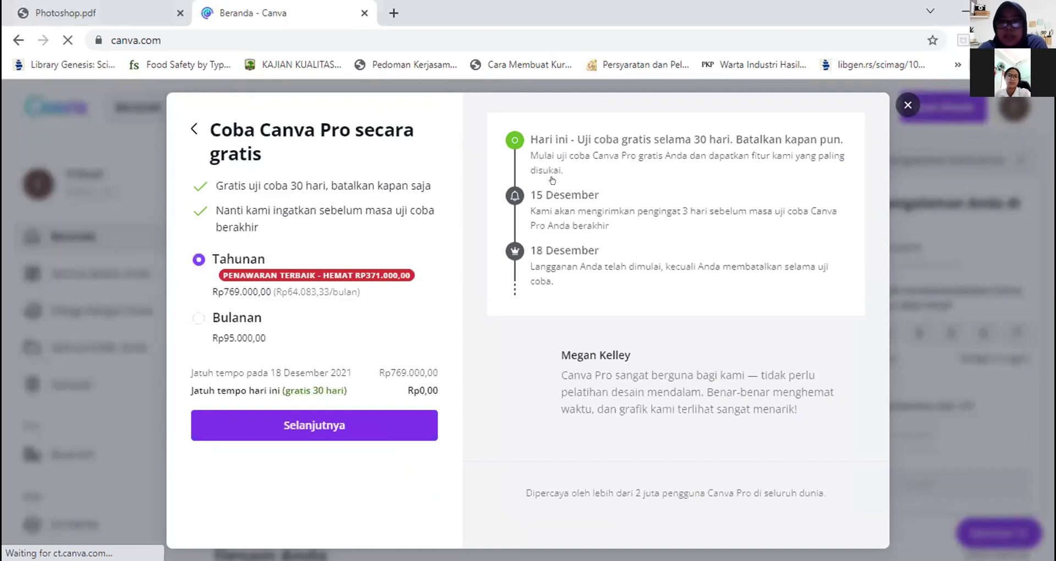
left_click(194, 129)
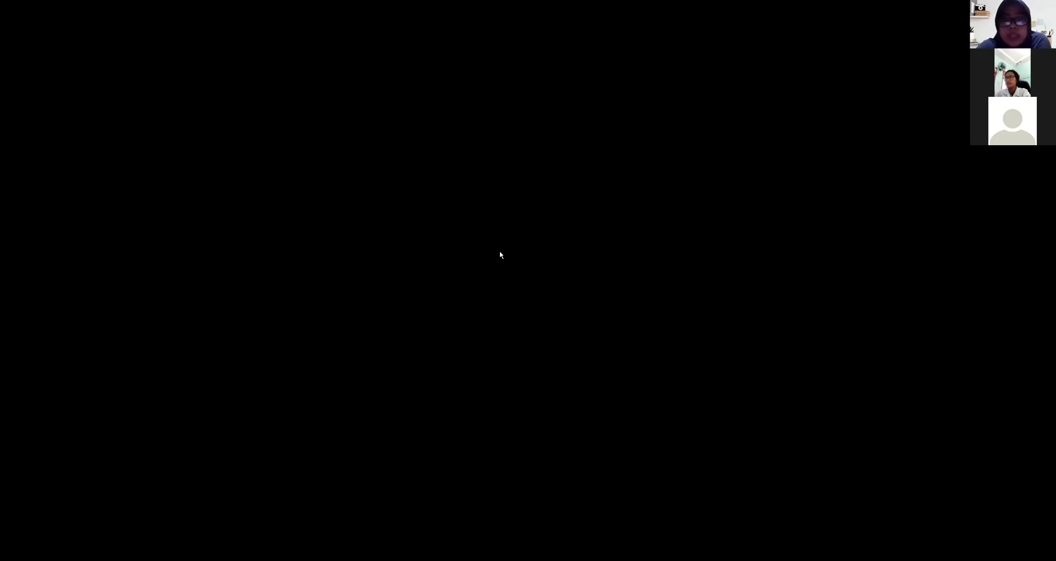
Skim back through the "Panduan Singkat Penggunaan Canva" document from its last page to the title page
scroll(493, 253, "up", 5)
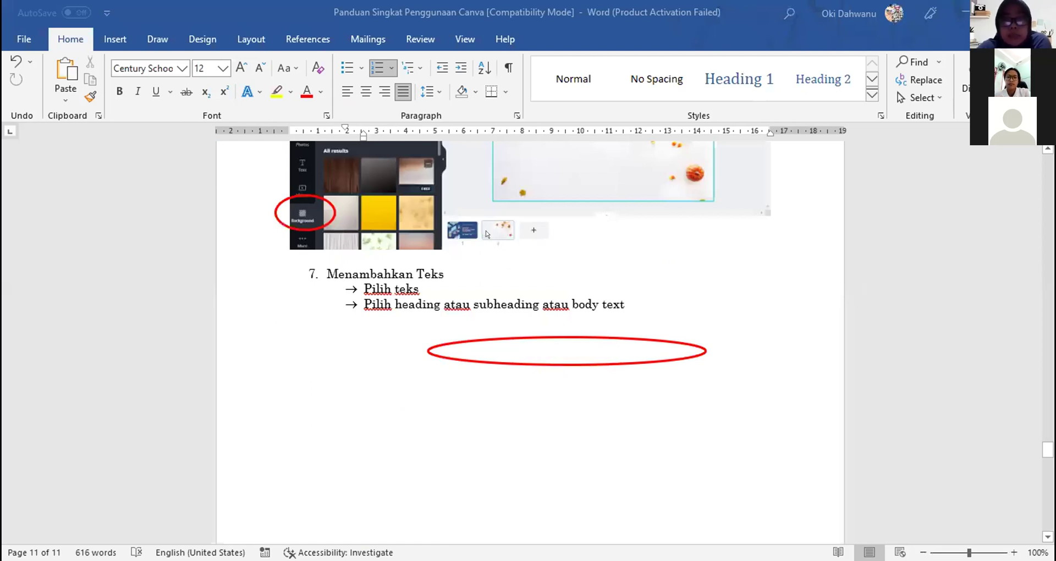
scroll(494, 313, "up", 10)
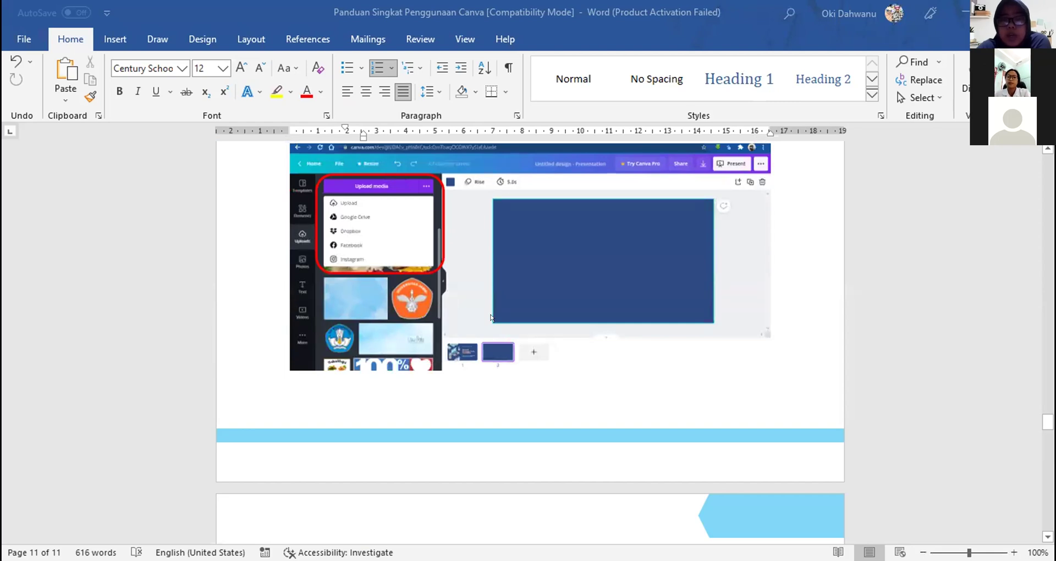
scroll(573, 304, "up", 5)
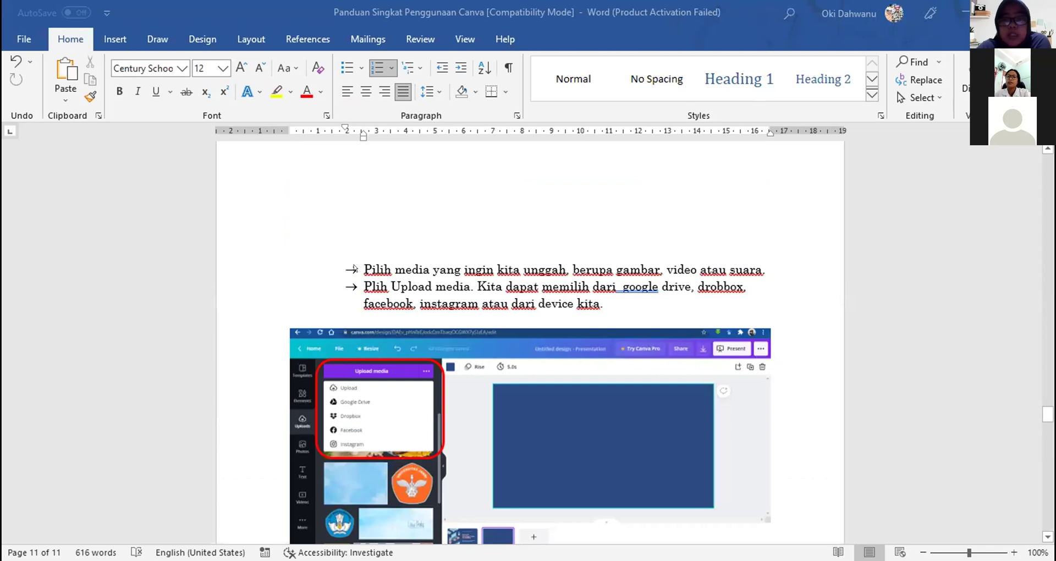
scroll(428, 303, "up", 10)
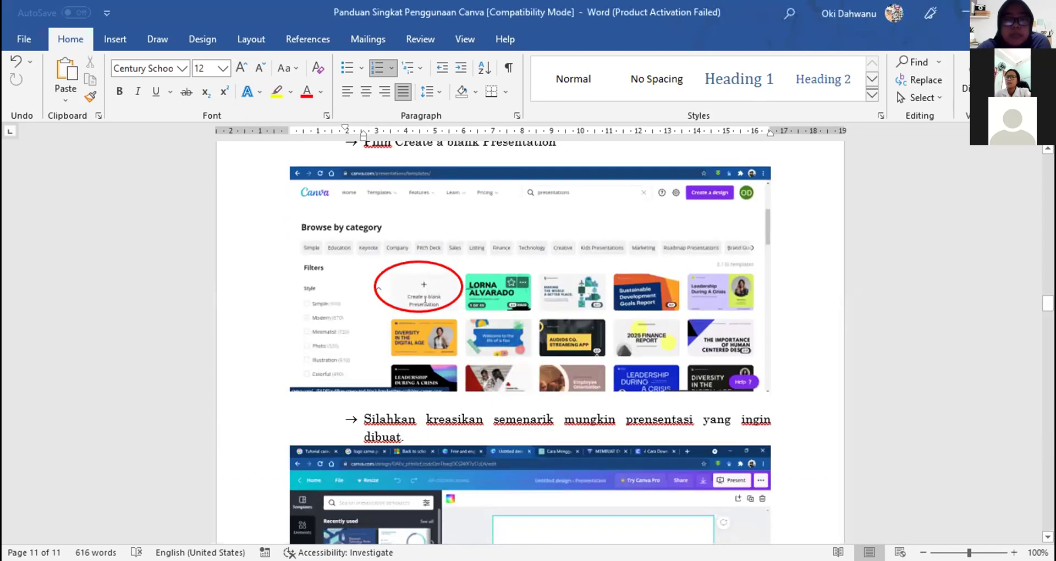
scroll(425, 292, "up", 8)
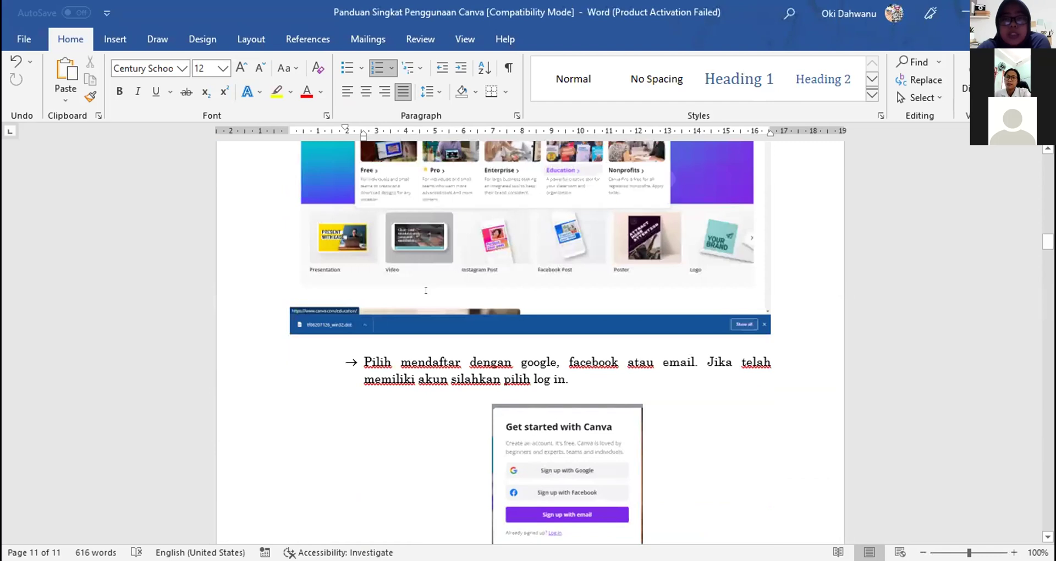
key("ctrl+Home")
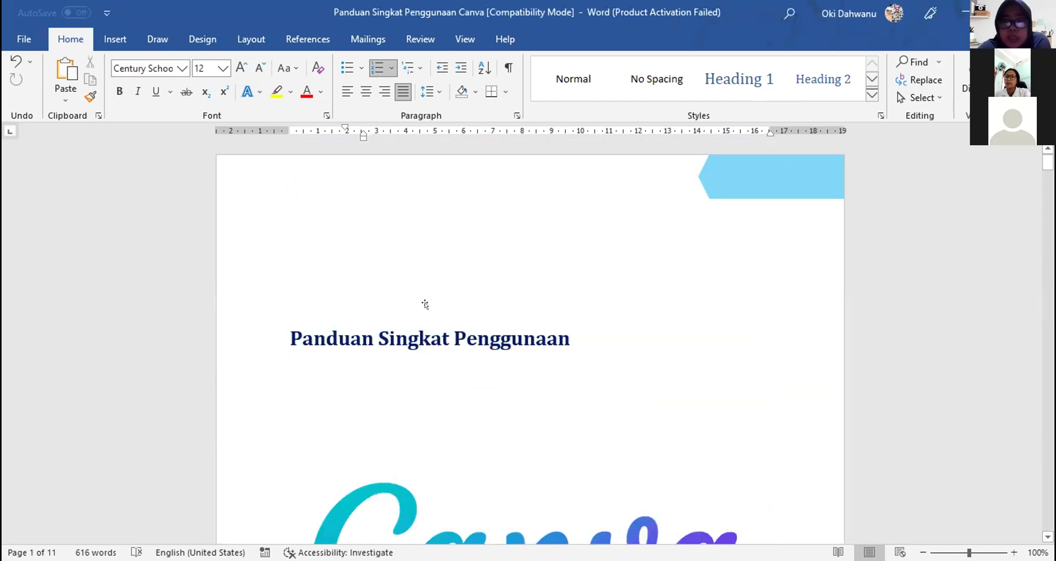
Read the "Pengenalan Canva" introduction and the instructions for registering a Canva account in "Menggunakan Canva"
scroll(425, 304, "down", 5)
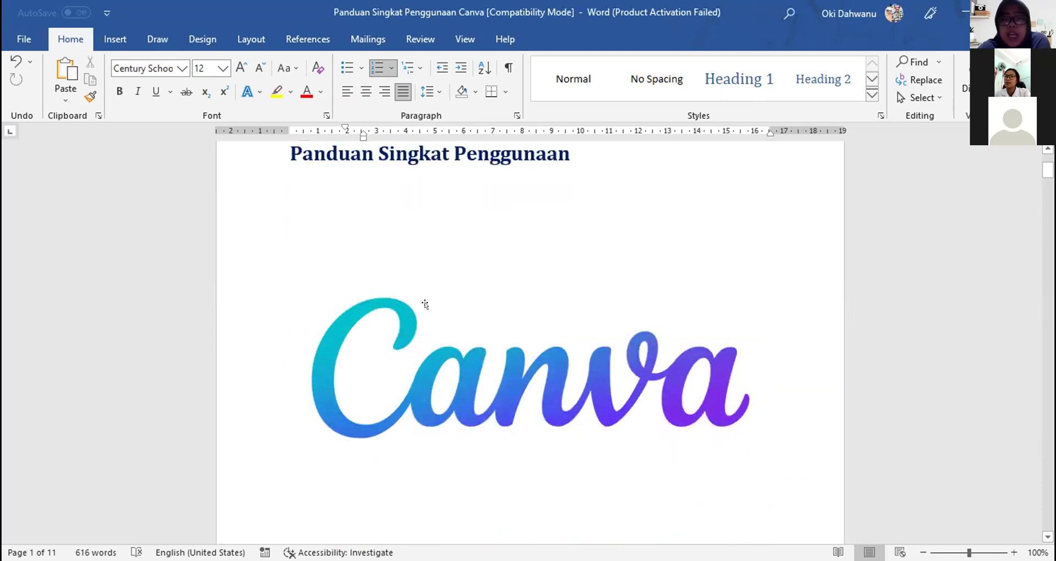
scroll(425, 304, "down", 12)
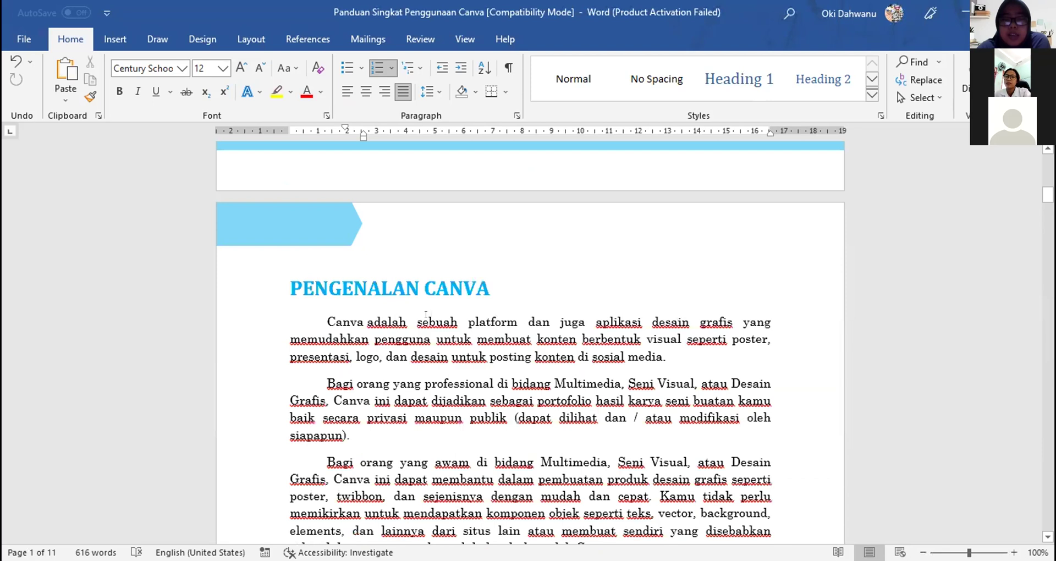
scroll(426, 314, "down", 3)
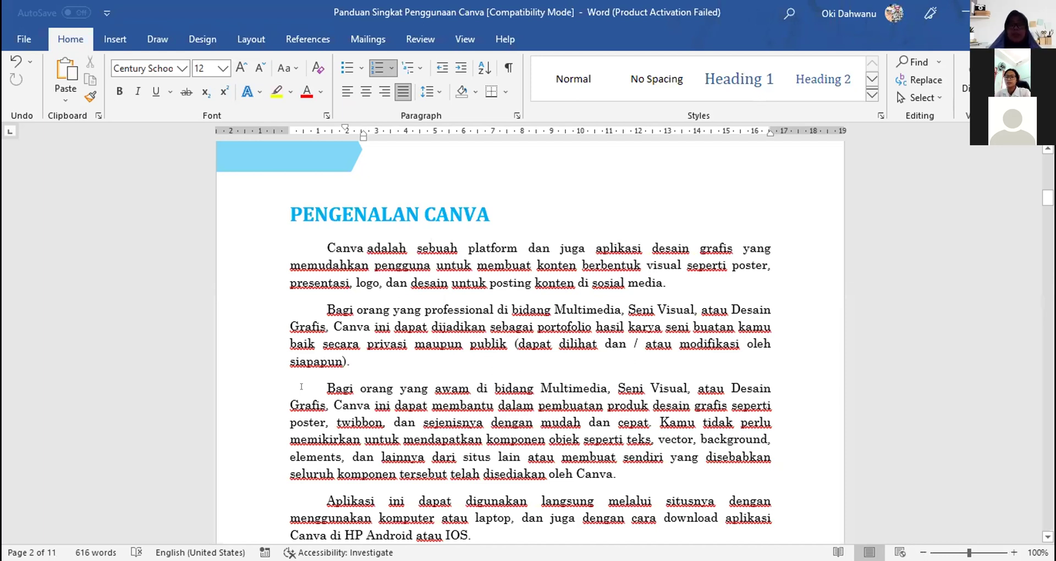
scroll(301, 386, "down", 2)
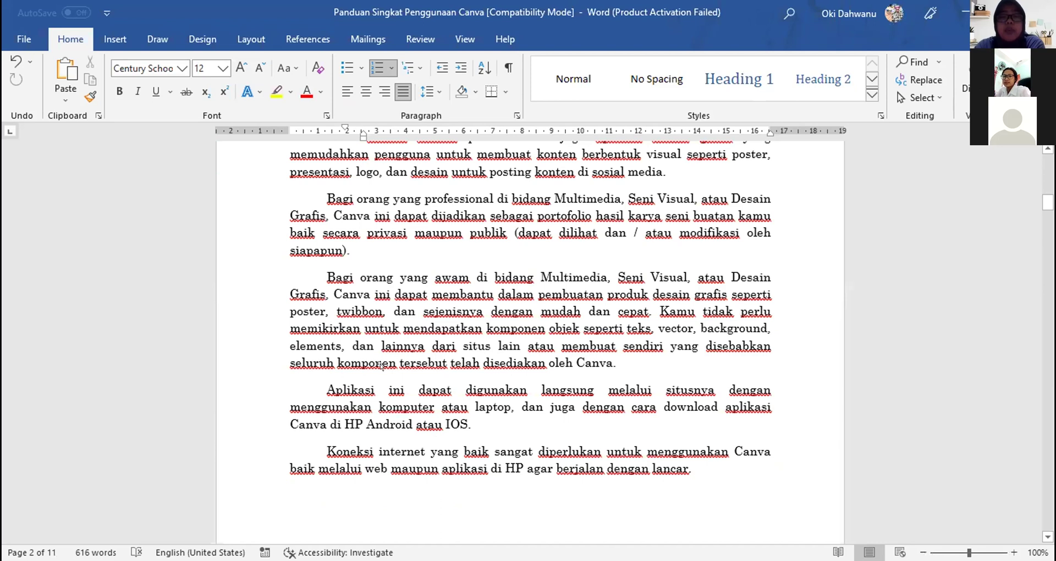
scroll(381, 366, "down", 7)
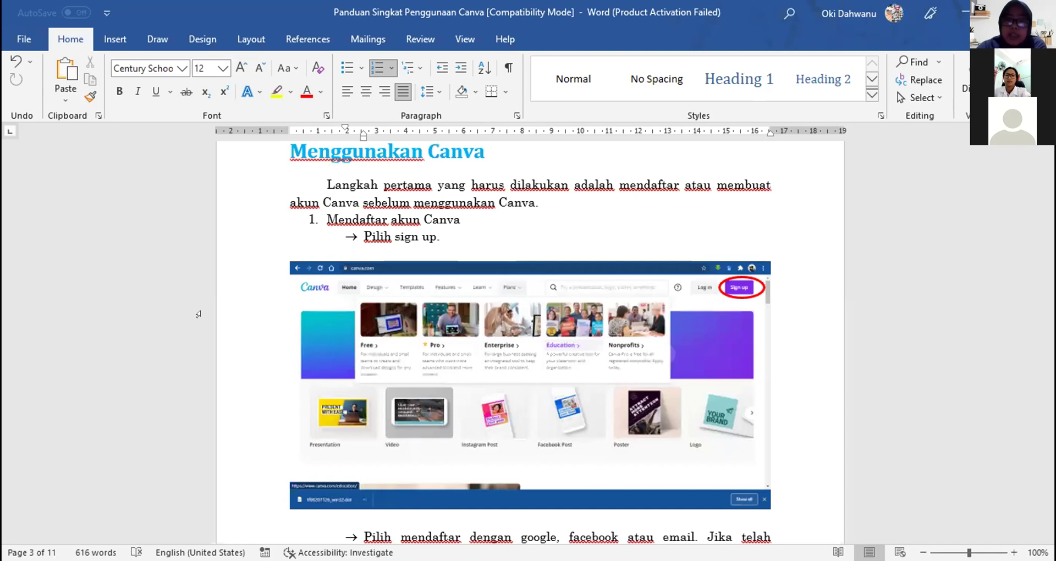
scroll(198, 314, "down", 4)
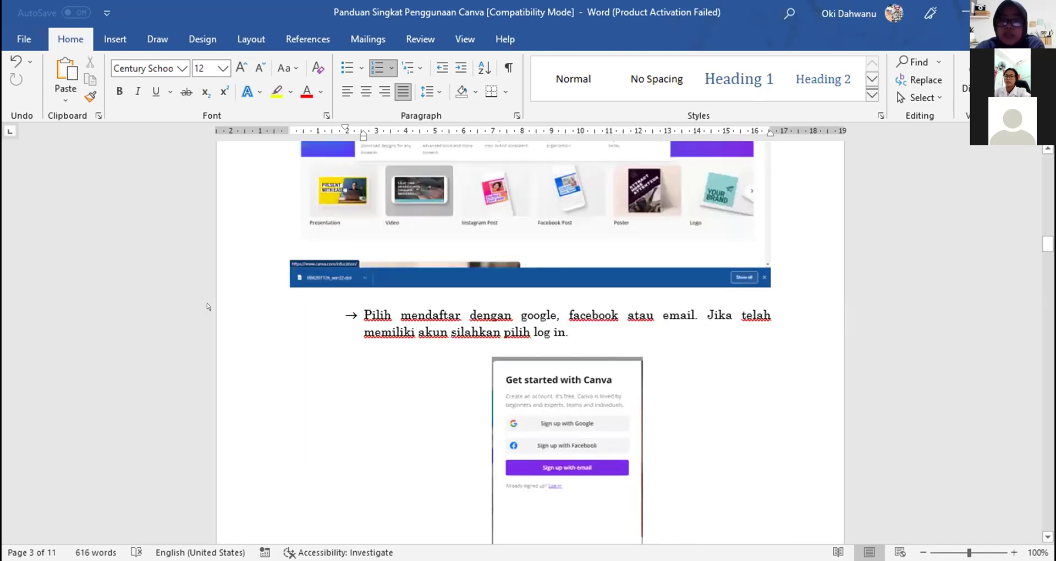
Go through the "Fitur editan Canva terdiri dari" list of editing features, from Template to Lainnya
scroll(207, 307, "down", 7)
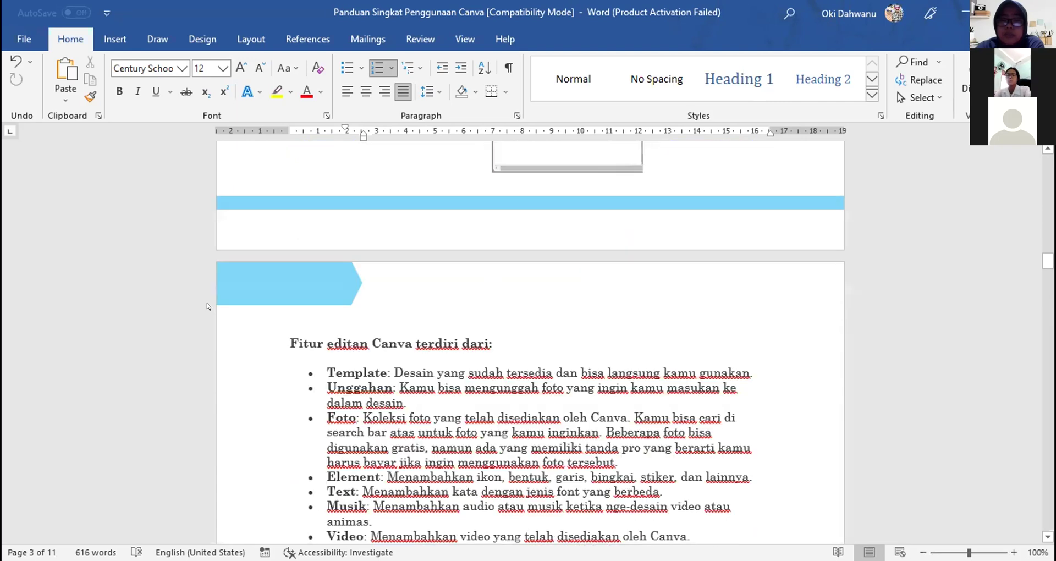
scroll(198, 313, "down", 1)
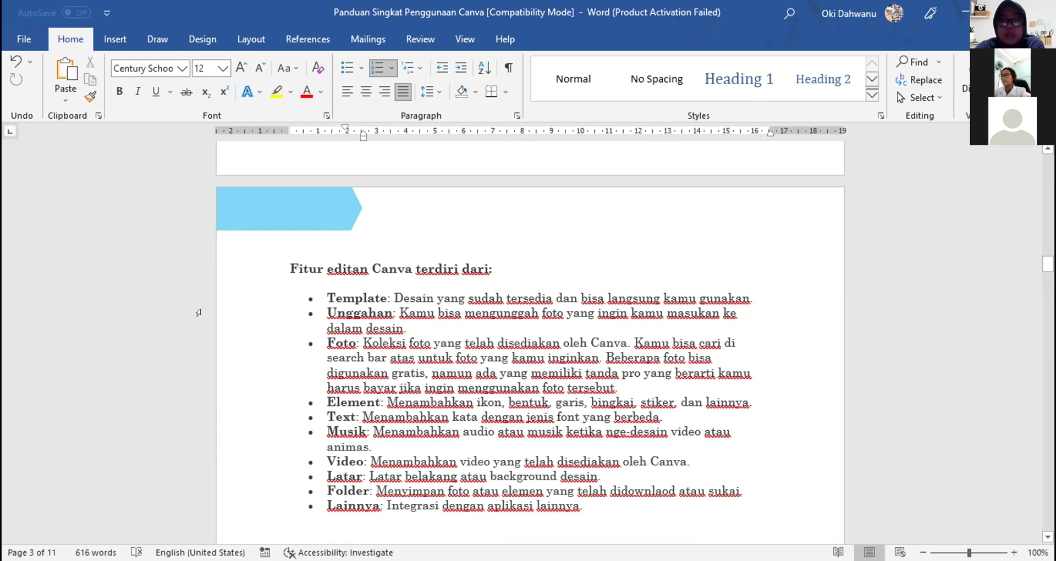
scroll(199, 312, "down", 1)
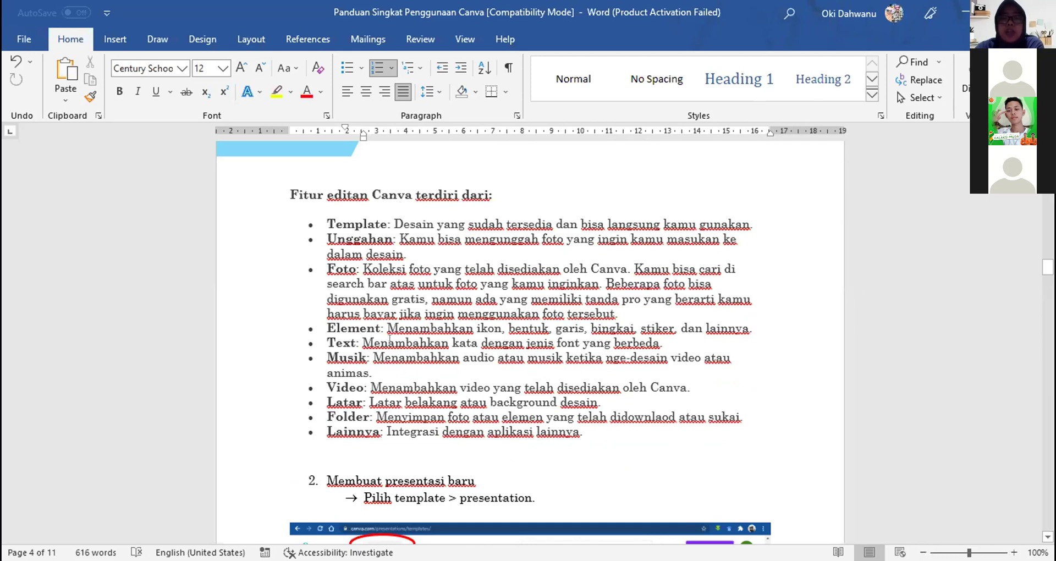
scroll(389, 338, "down", 1)
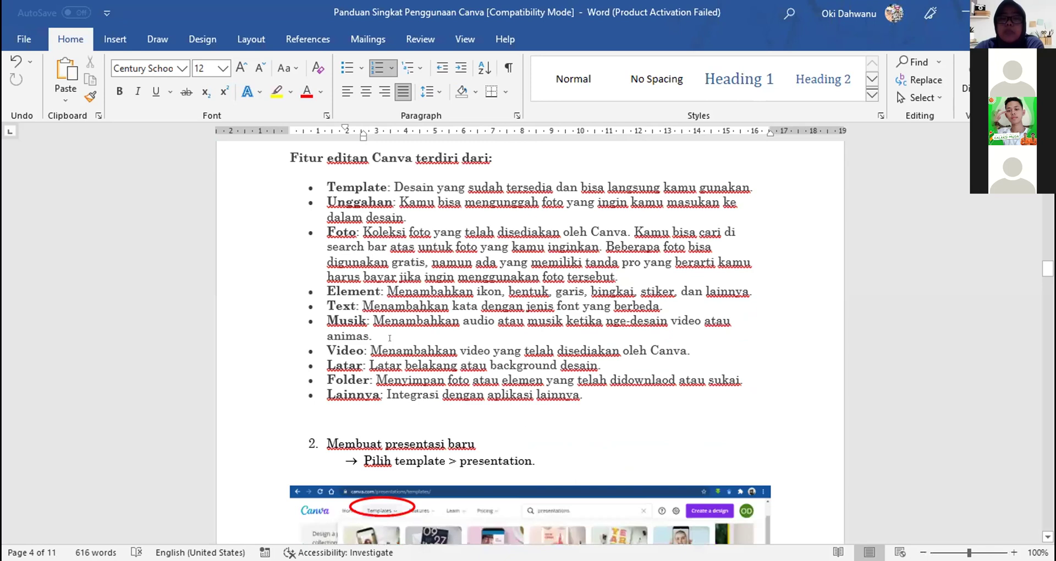
scroll(389, 338, "down", 1)
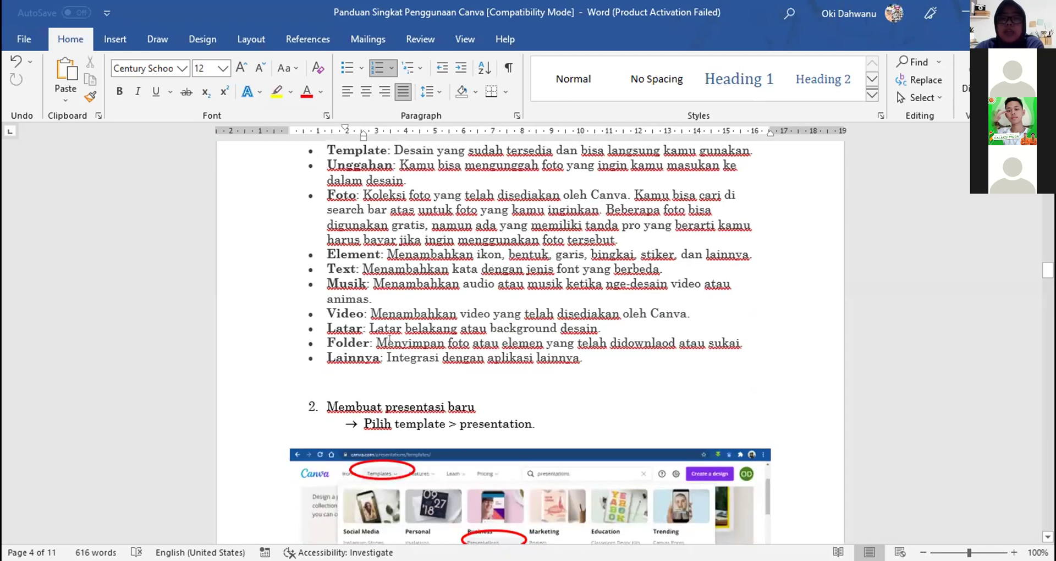
Study section 2, "Membuat presentasi baru", with its illustration of choosing Presentations from Canva's template menu
scroll(389, 340, "down", 3)
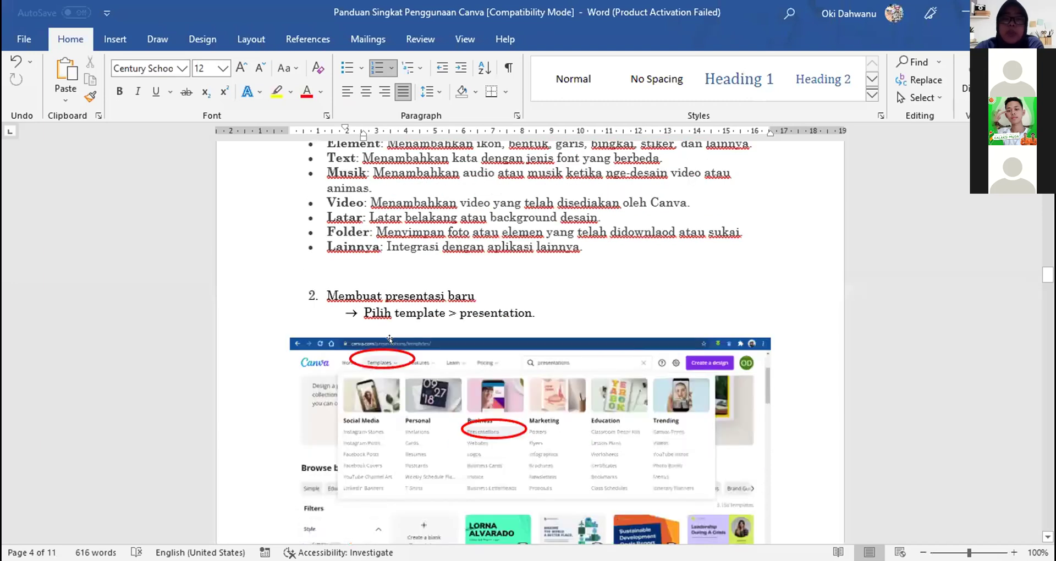
scroll(389, 339, "down", 1)
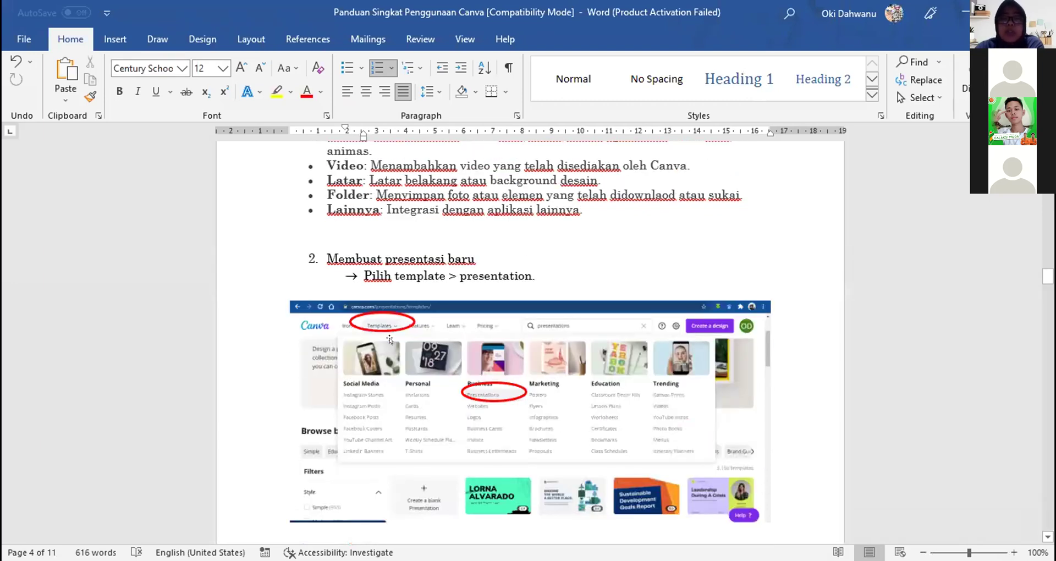
scroll(389, 339, "down", 1)
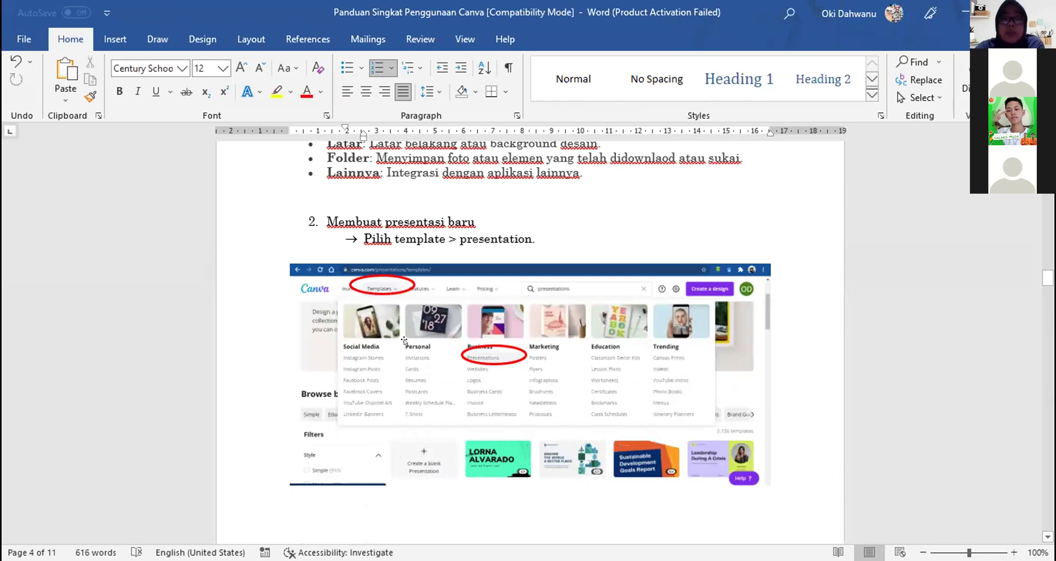
scroll(404, 341, "down", 3)
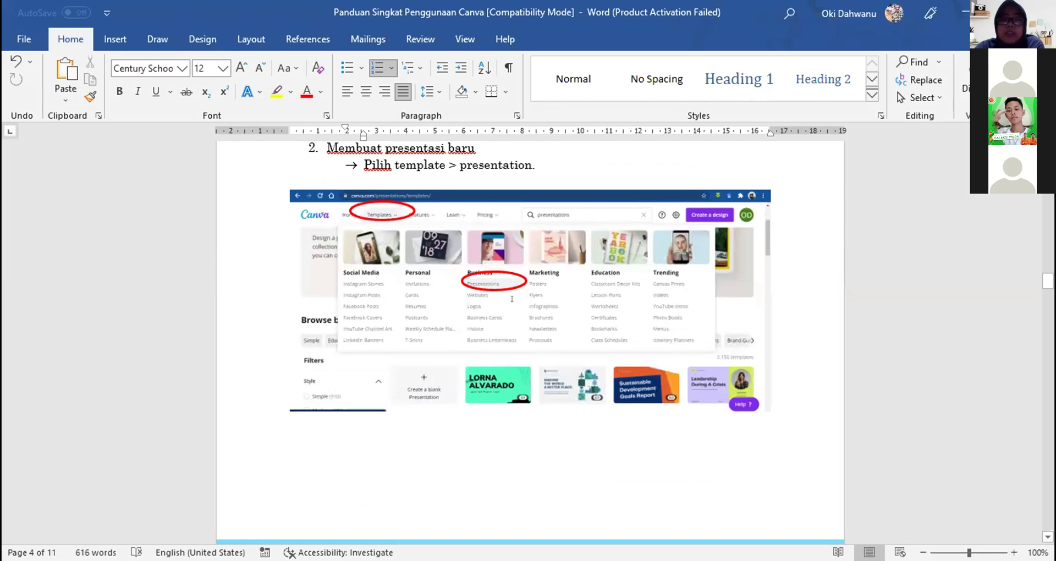
scroll(511, 298, "down", 2)
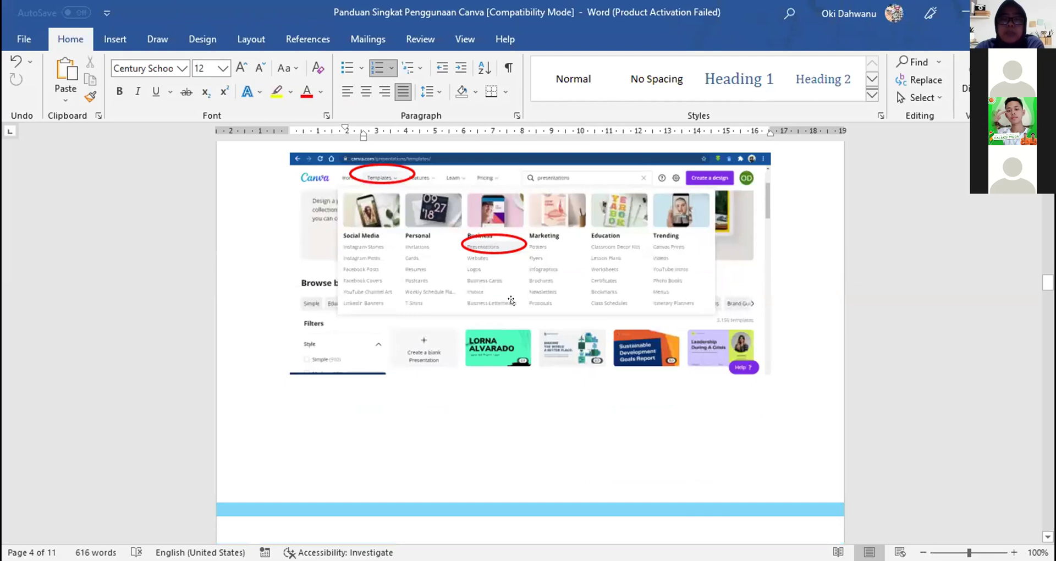
Examine the page 5 instructions on creating a blank presentation and the illustration of the empty Canva editor
scroll(511, 300, "down", 10)
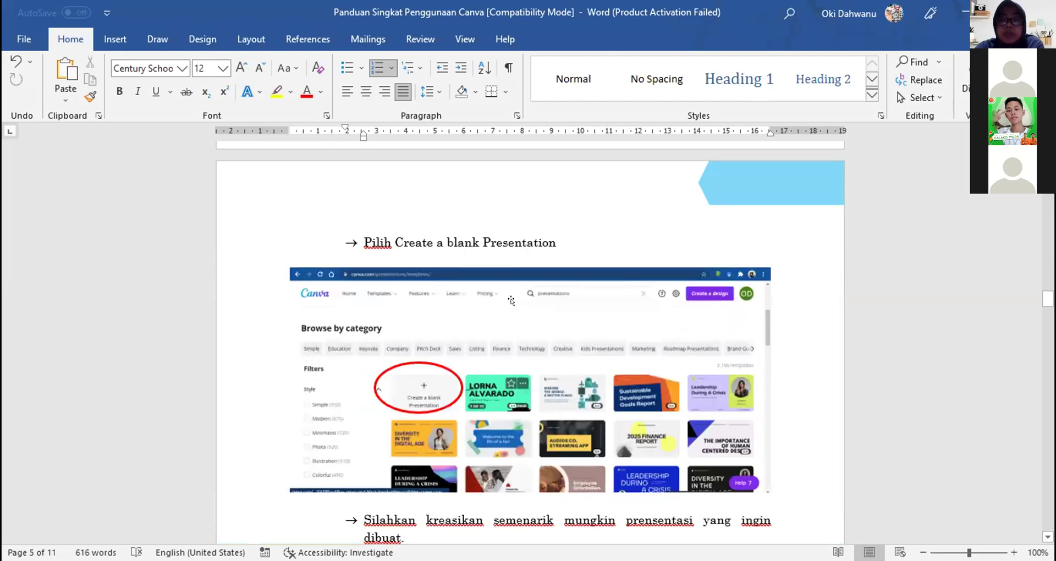
scroll(405, 328, "down", 1)
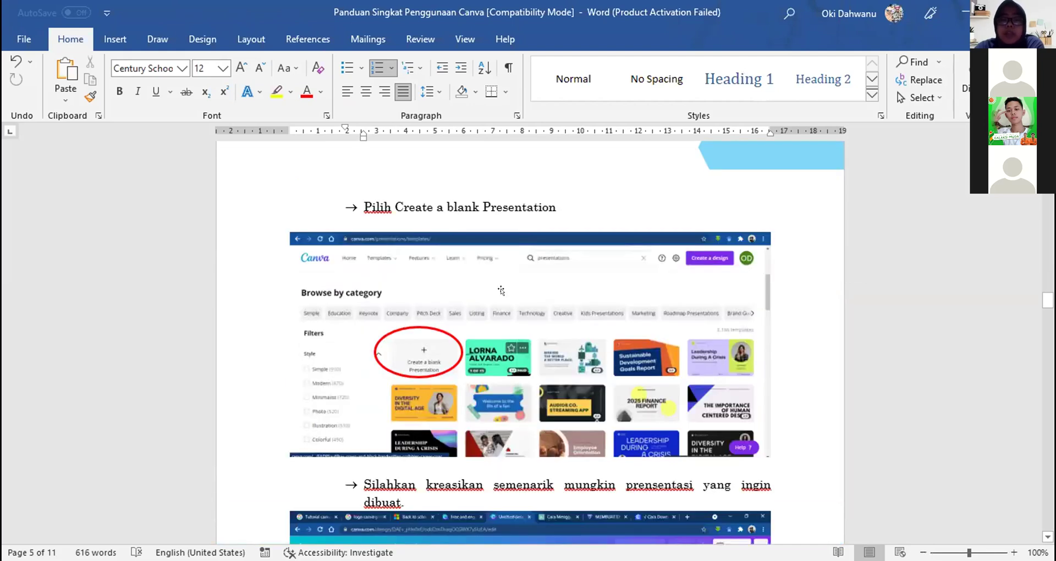
scroll(478, 305, "down", 1)
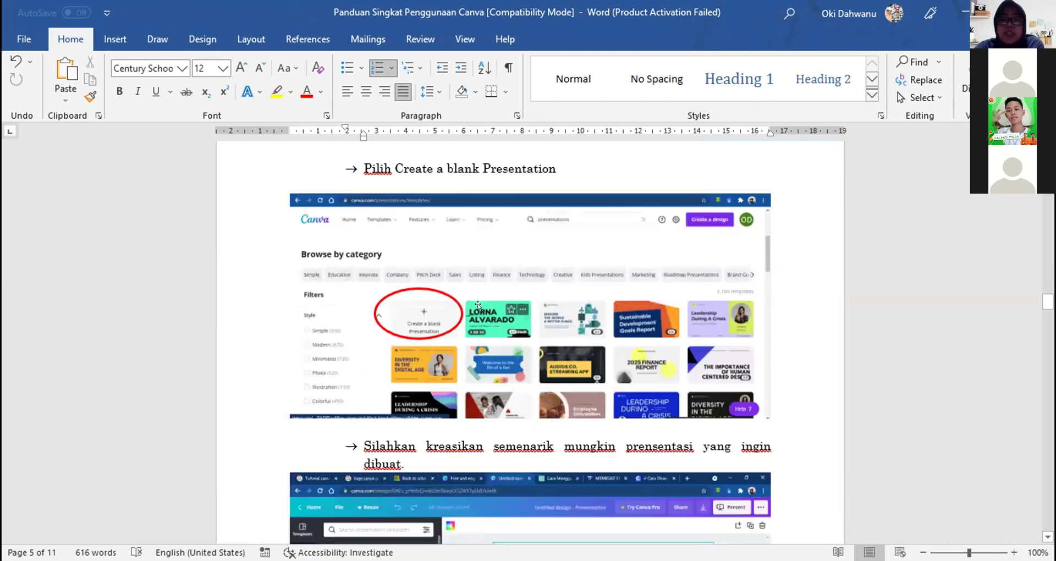
scroll(454, 276, "down", 4)
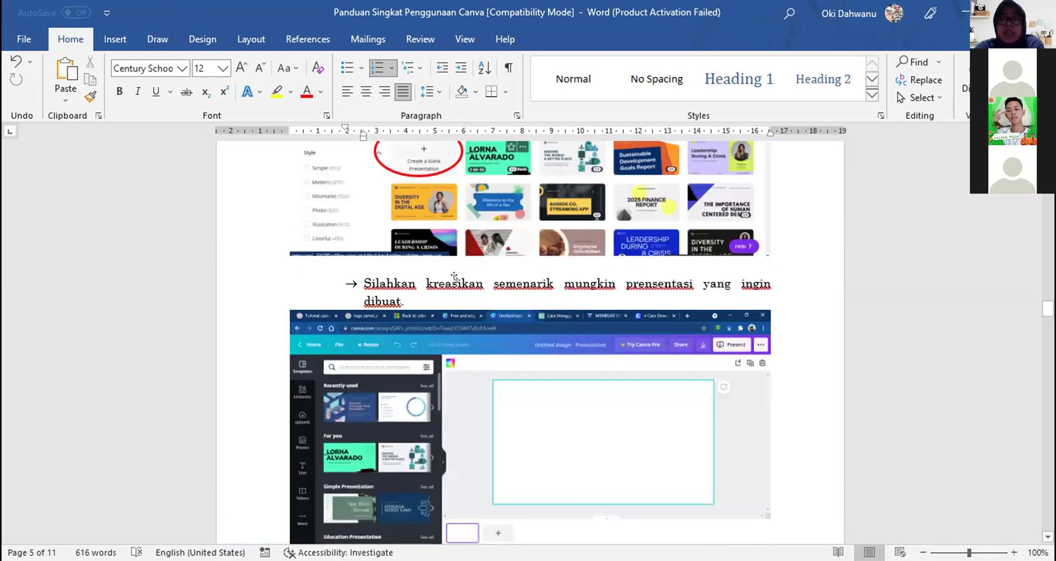
scroll(489, 192, "up", 1)
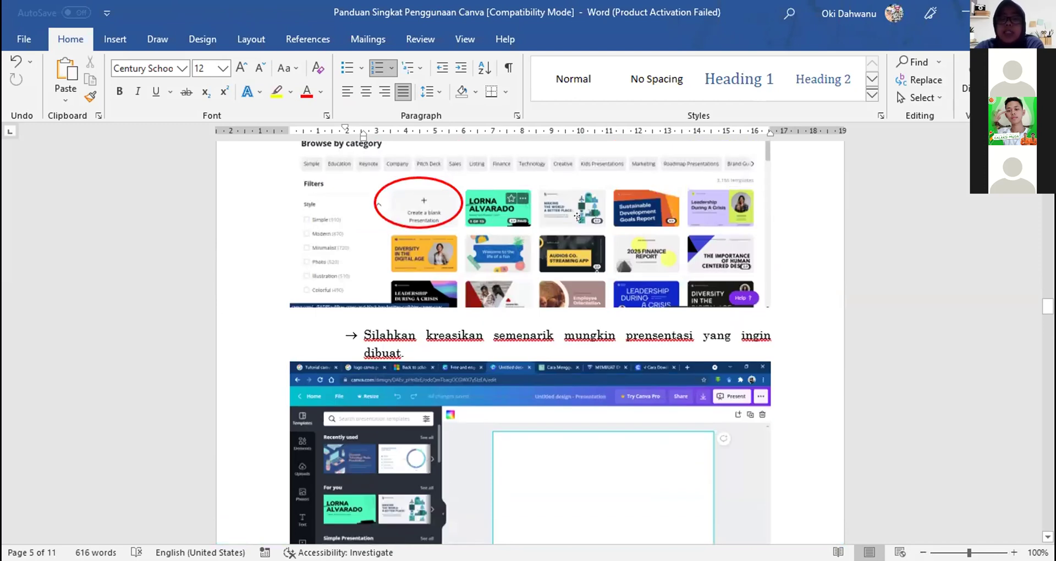
scroll(605, 259, "down", 1)
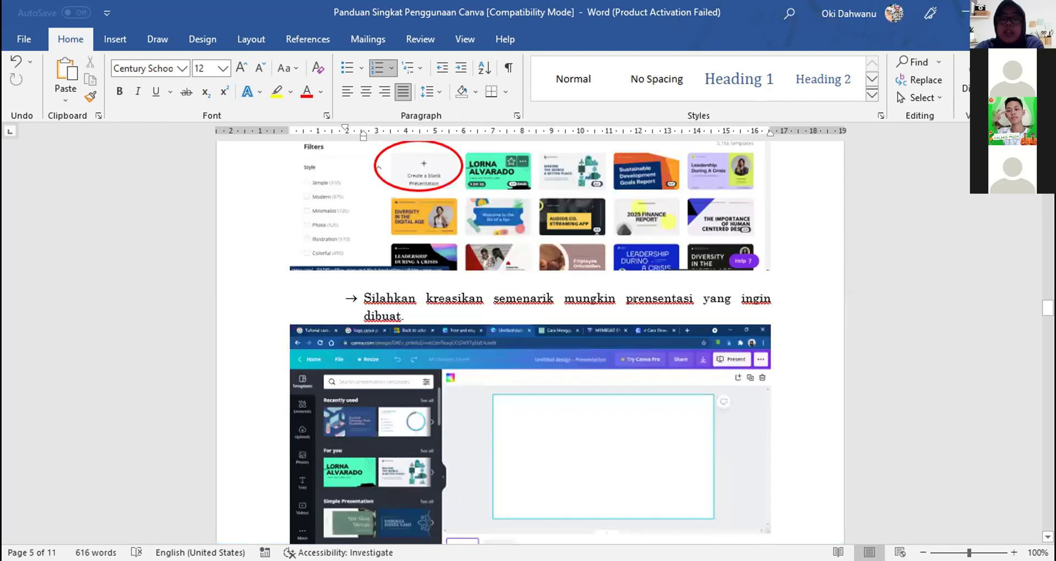
scroll(626, 301, "down", 8)
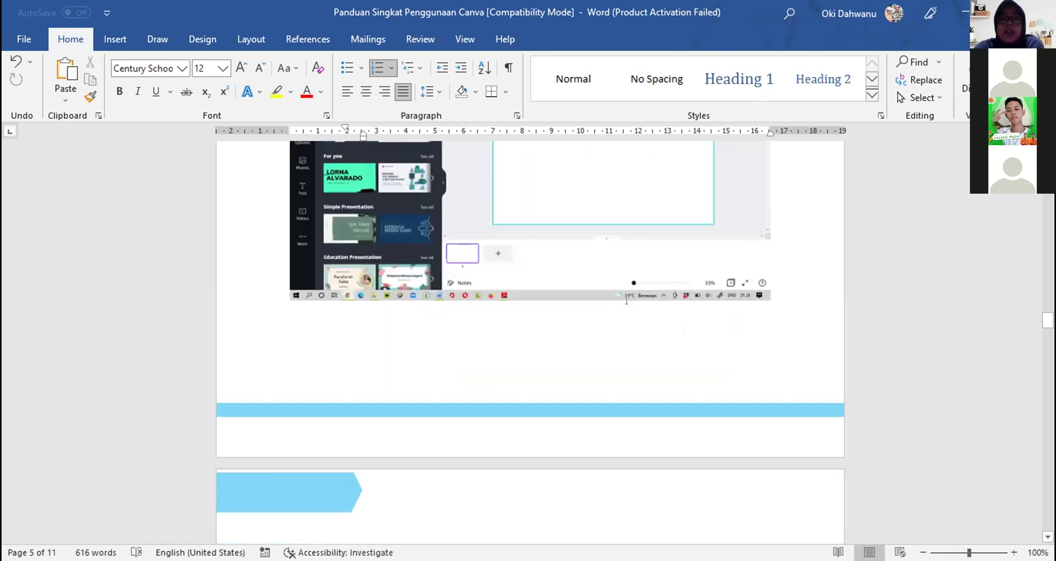
scroll(611, 302, "up", 8)
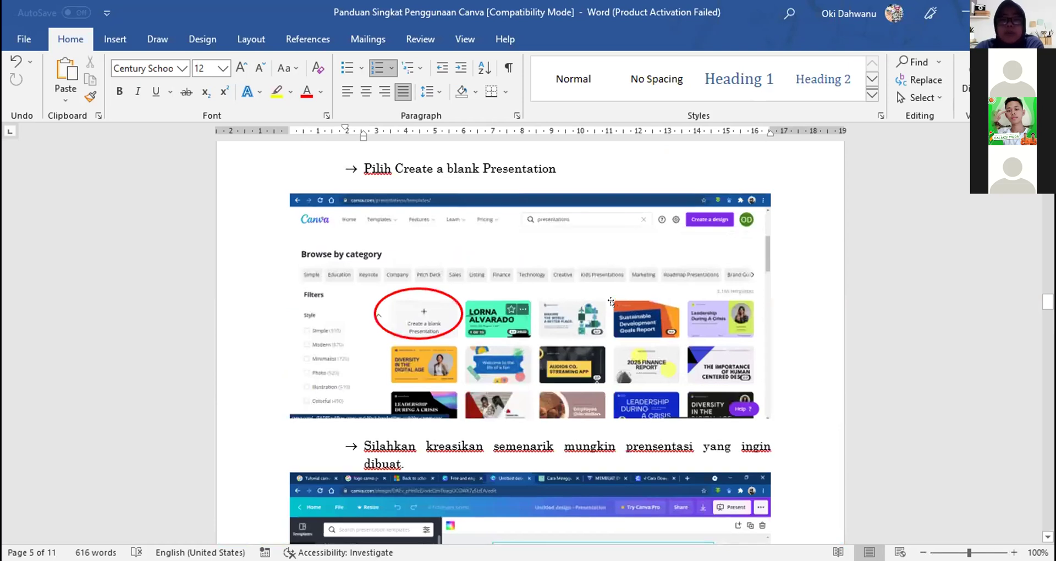
scroll(586, 276, "down", 5)
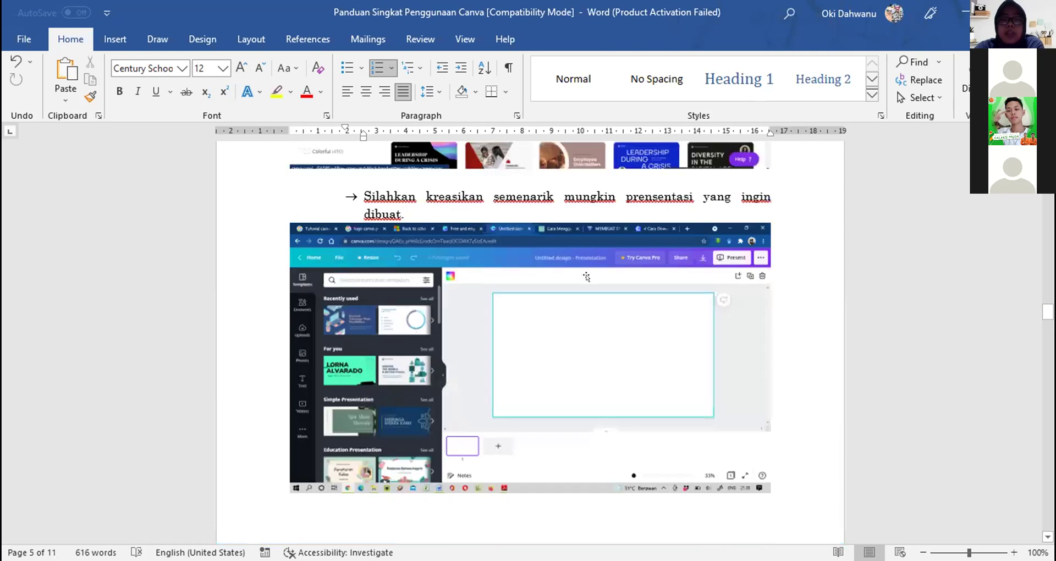
Review the alternative of using Canva's ready-made presentation templates and section 3 on adding slides, "Menambahkan slide"
scroll(587, 277, "down", 6)
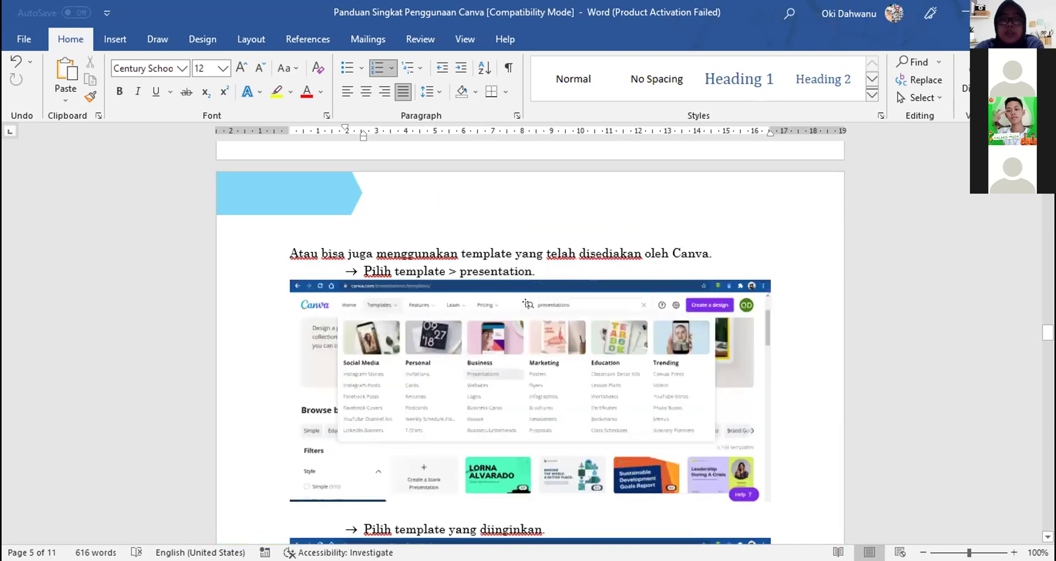
scroll(526, 303, "down", 1)
scroll(526, 303, "down", 1)
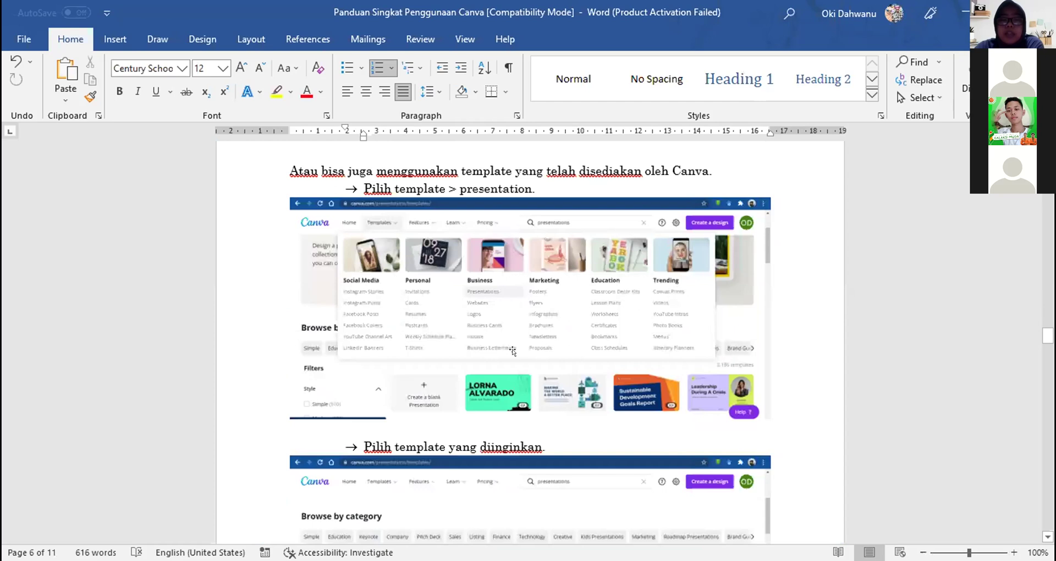
scroll(512, 351, "down", 10)
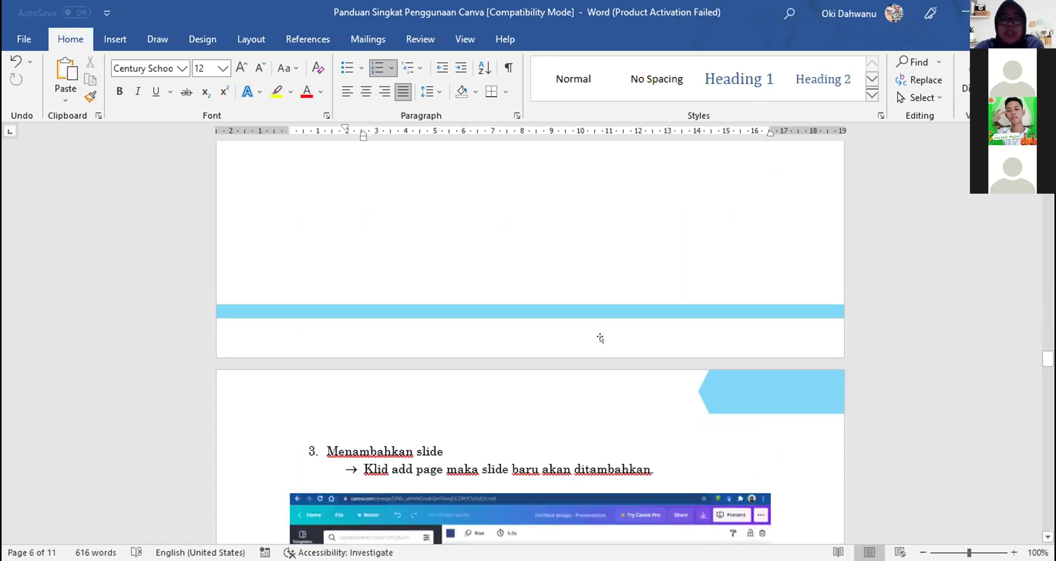
scroll(600, 338, "down", 8)
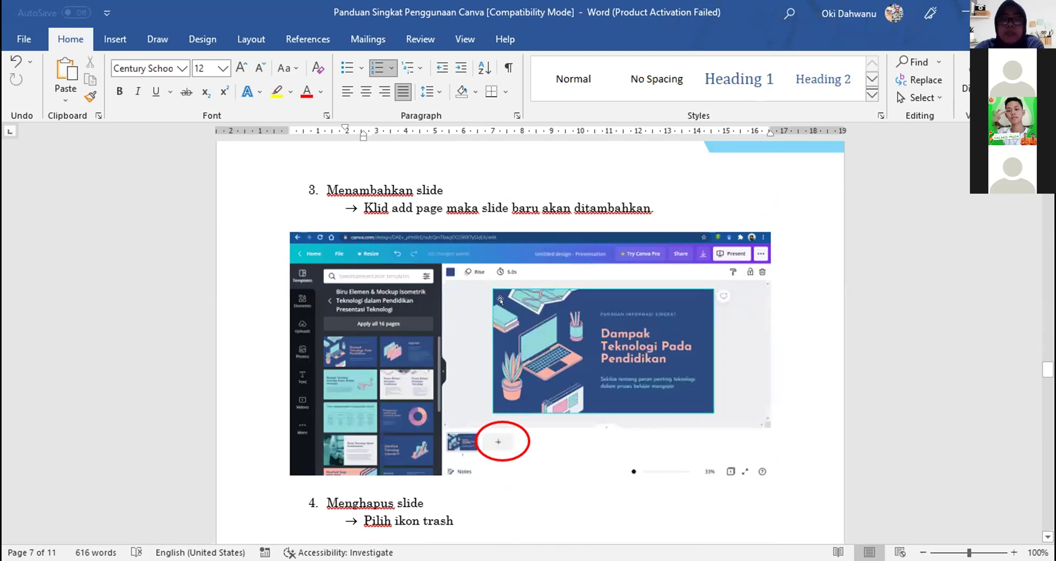
Review section 4, "Menghapus slide", and section 5, "Mengunggah media", including the illustration of the upload sources
scroll(500, 292, "down", 10)
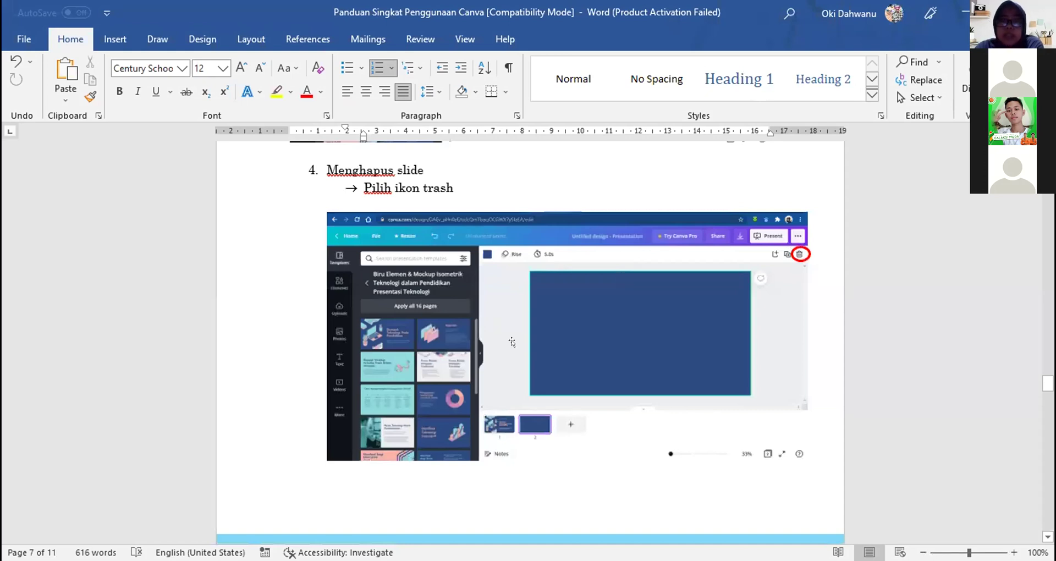
scroll(511, 342, "down", 10)
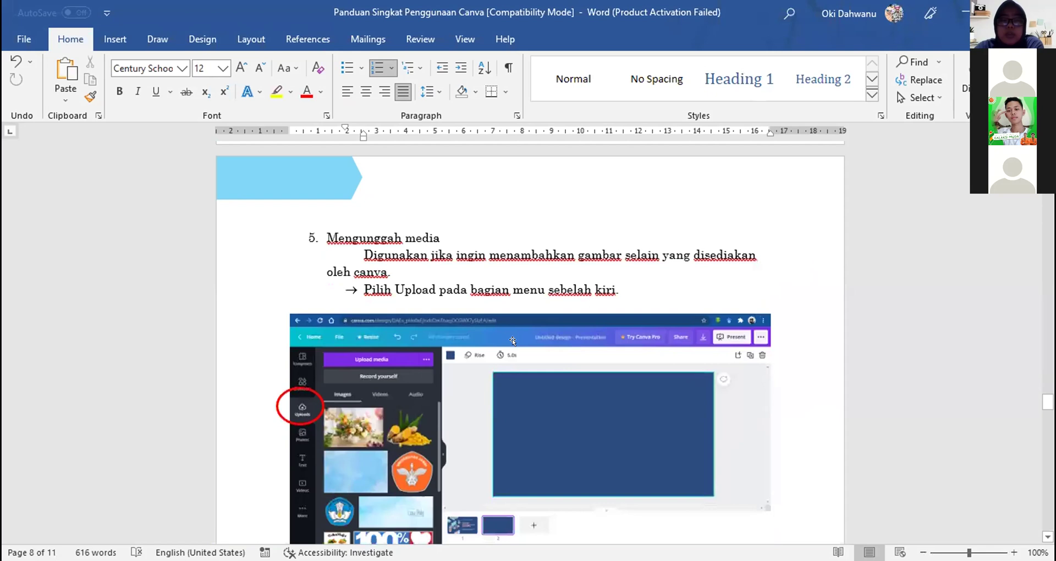
scroll(513, 341, "down", 3)
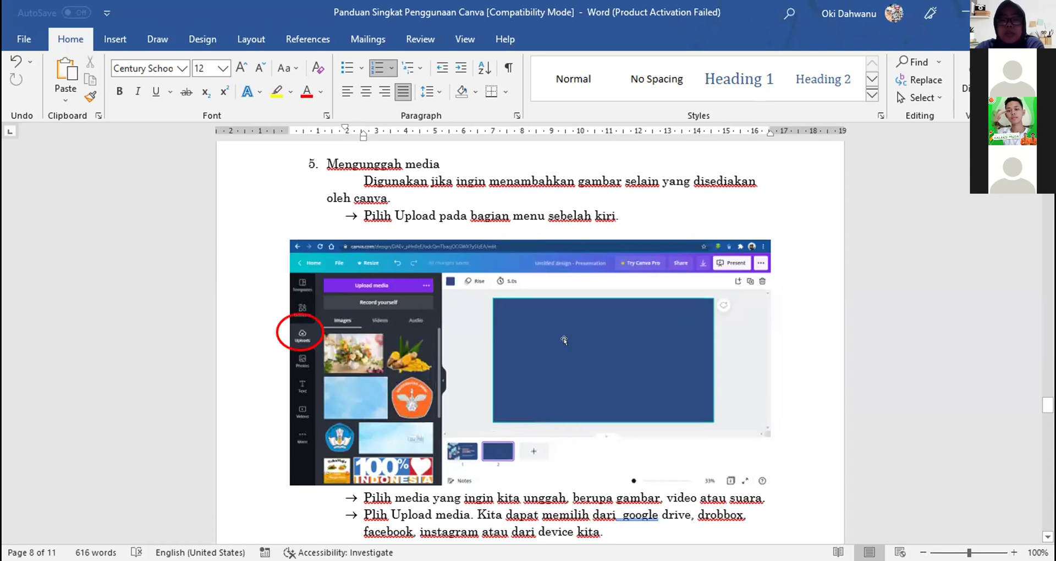
scroll(563, 339, "down", 6)
scroll(341, 279, "down", 2)
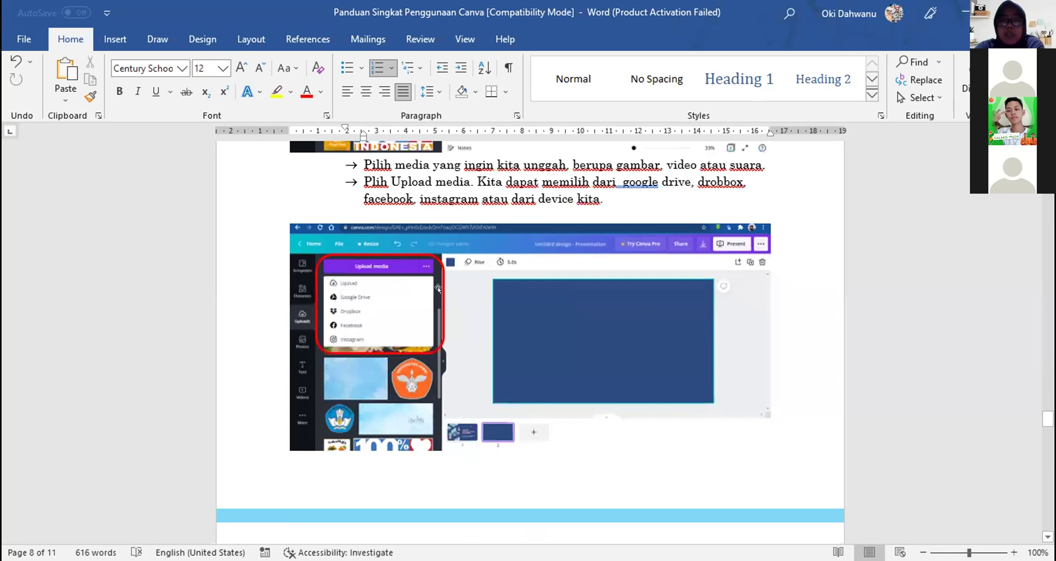
Review section 6, "Menambahkan background", and section 7, "Menambahkan Teks", with their illustrations
scroll(439, 288, "down", 4)
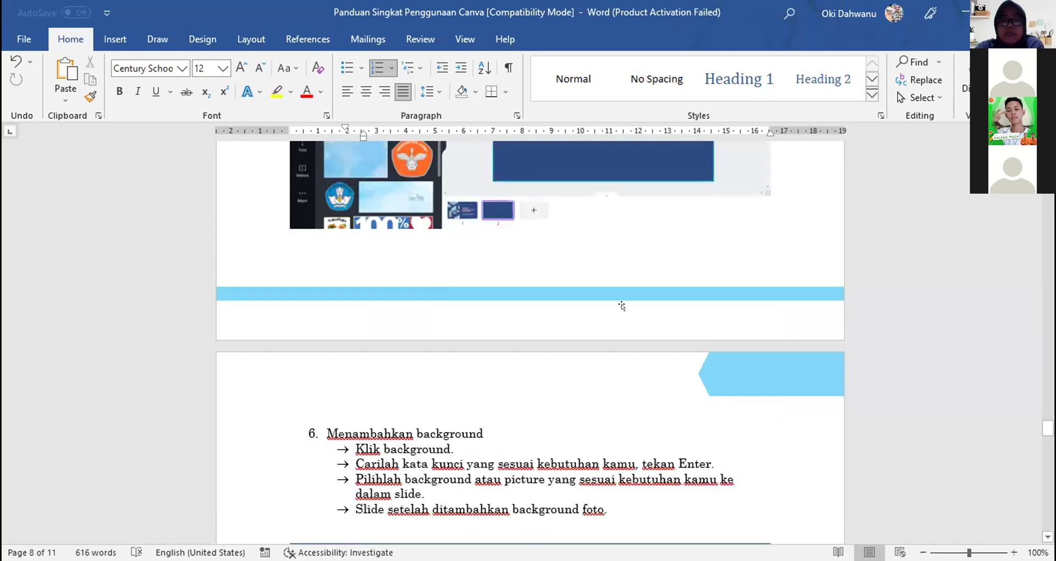
scroll(622, 302, "down", 6)
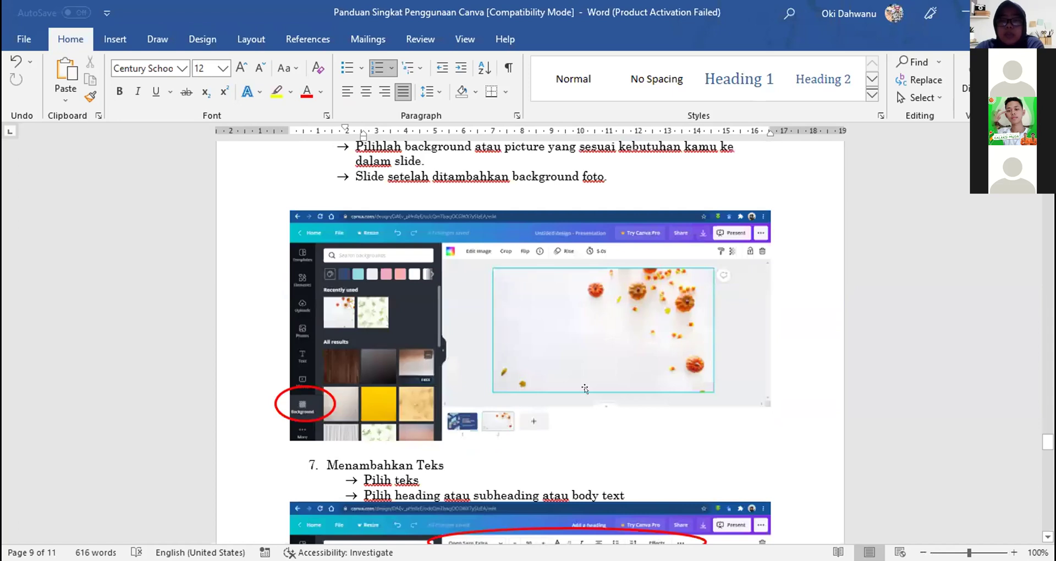
scroll(600, 312, "down", 10)
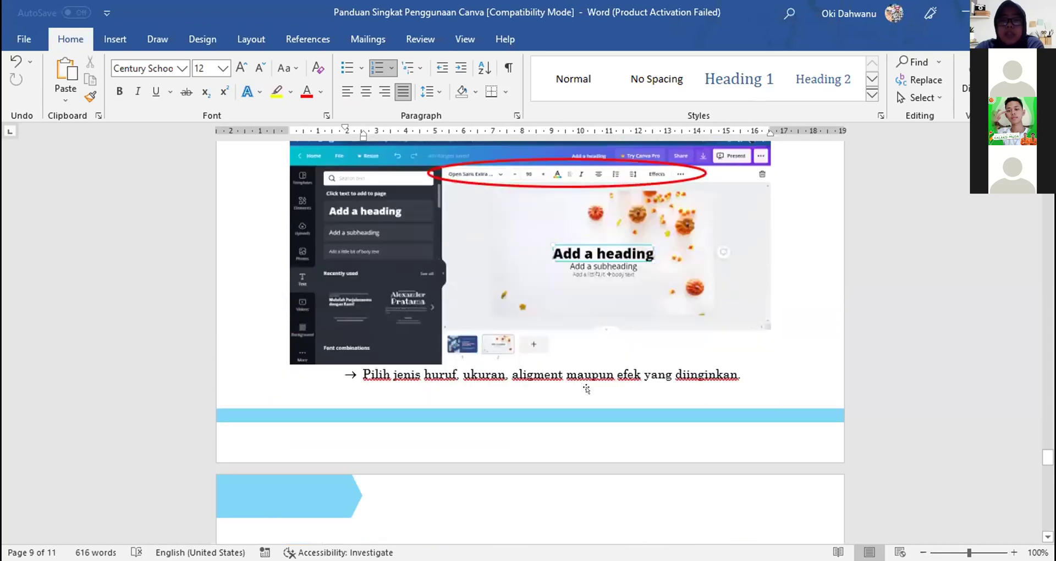
Study section 8, "Mengunduh file presentasi", covering the PDF and PowerPoint download instructions, through to the end of the guide
scroll(512, 313, "down", 6)
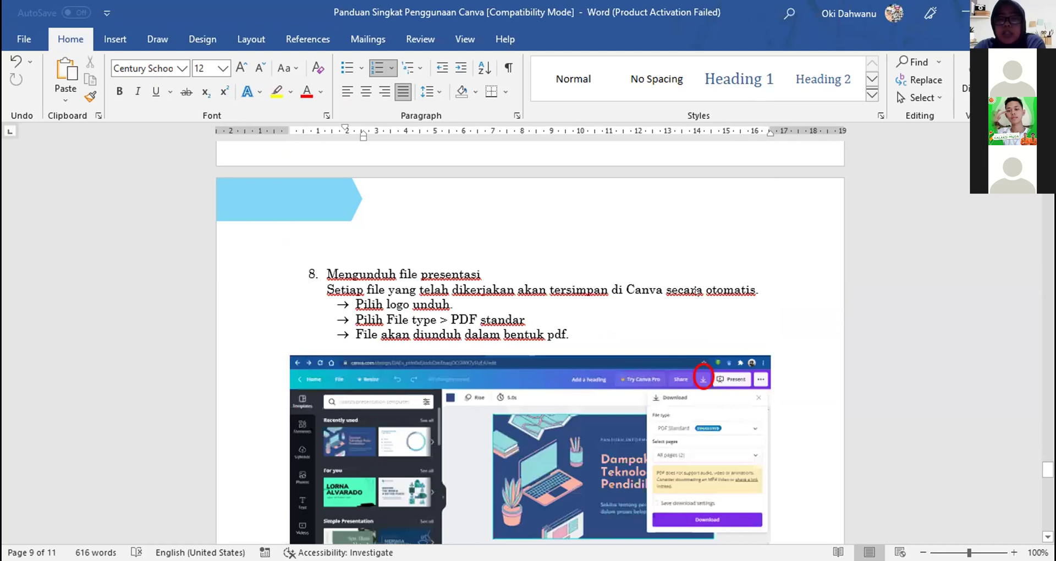
scroll(697, 301, "down", 2)
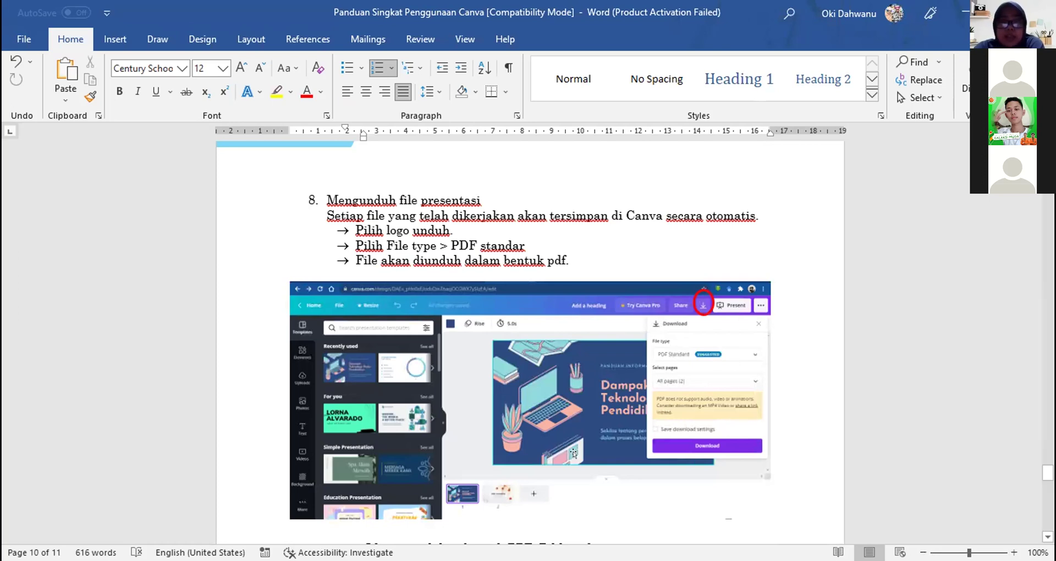
scroll(573, 454, "down", 3)
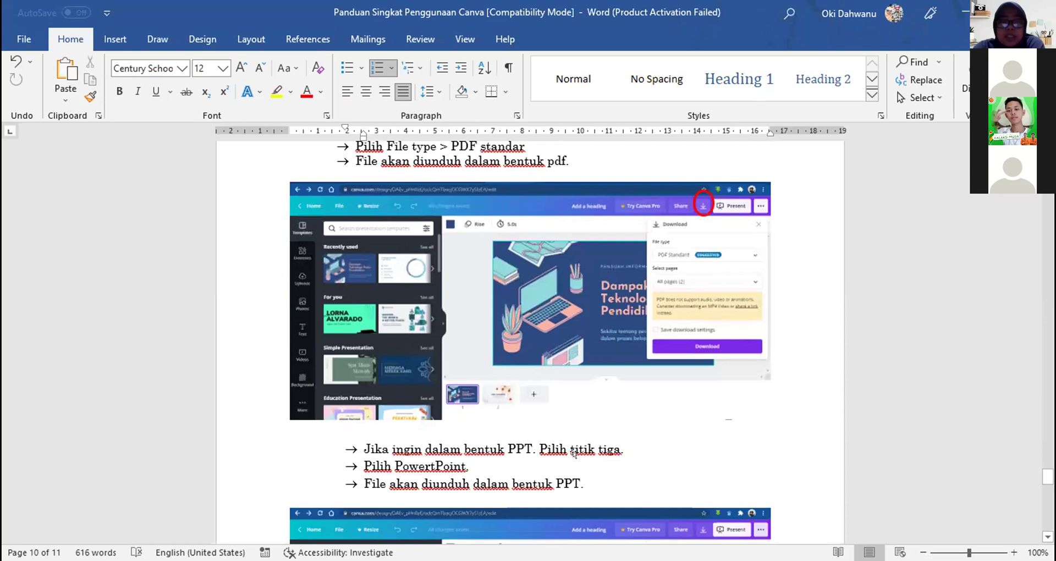
scroll(572, 454, "down", 4)
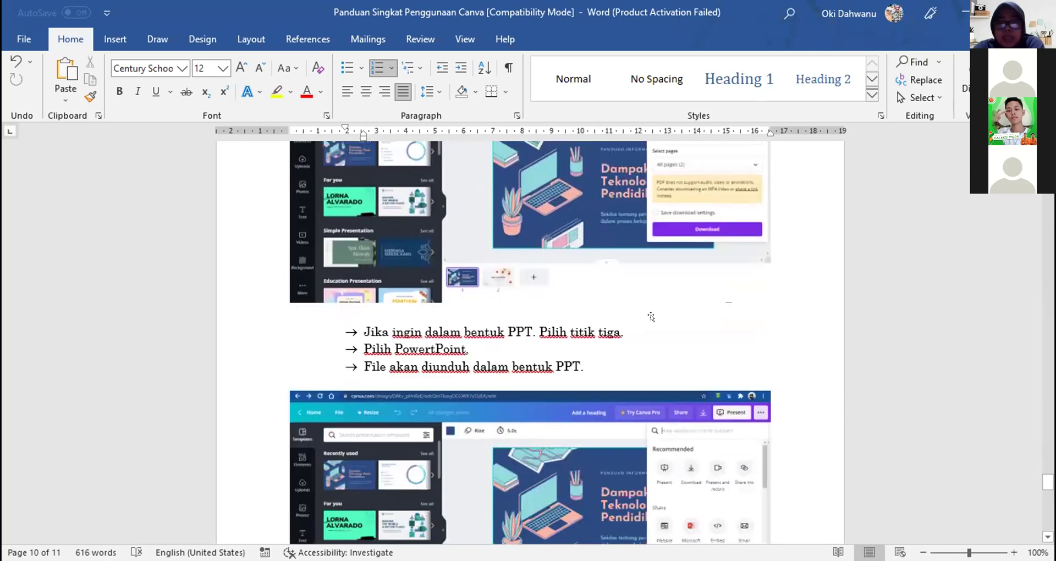
scroll(671, 316, "down", 4)
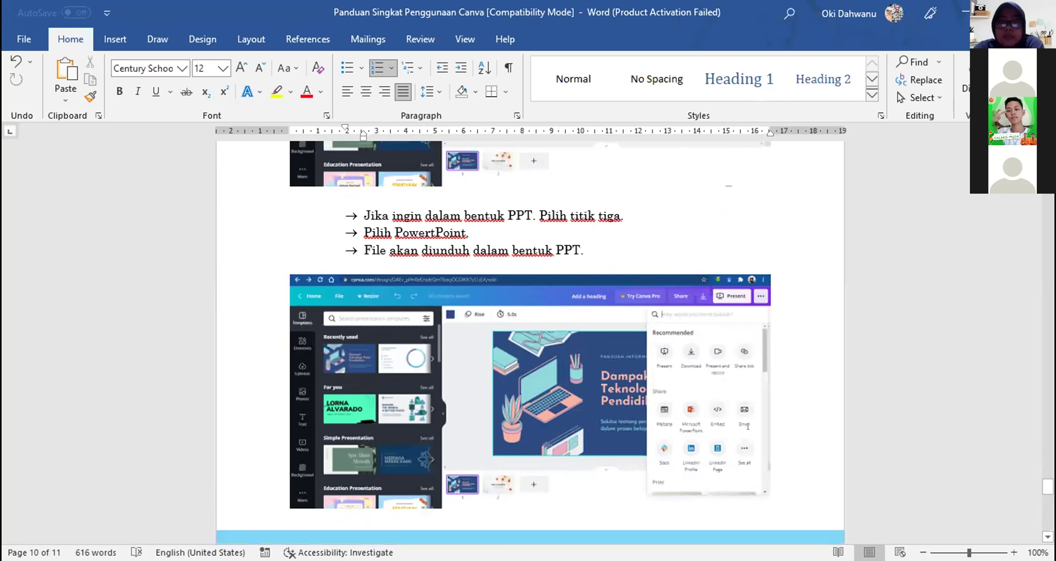
scroll(747, 426, "down", 7)
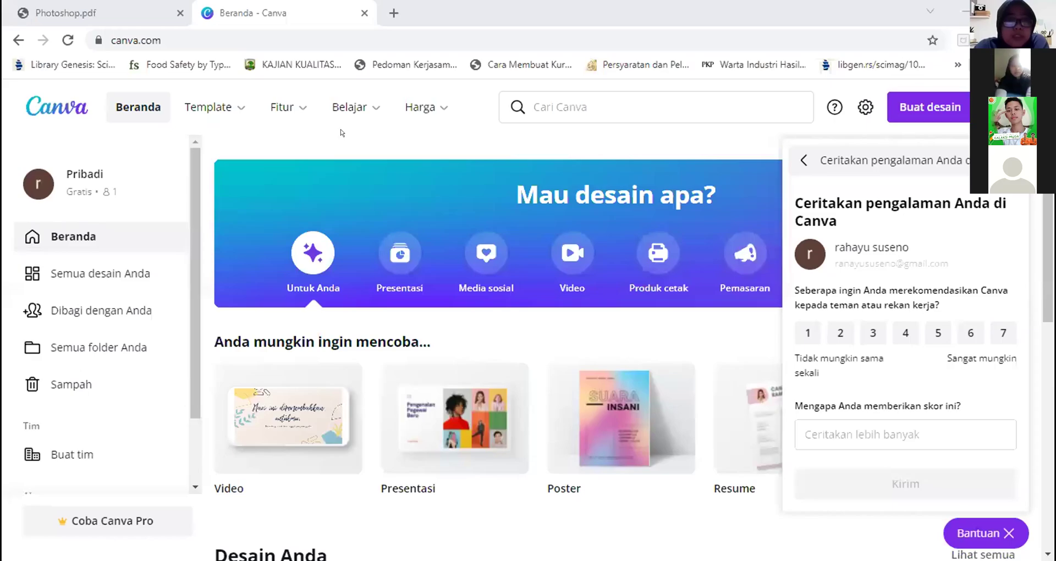
Look over the Canva home page in the browser, including Desain Anda and the Fitur categories
scroll(341, 132, "down", 1)
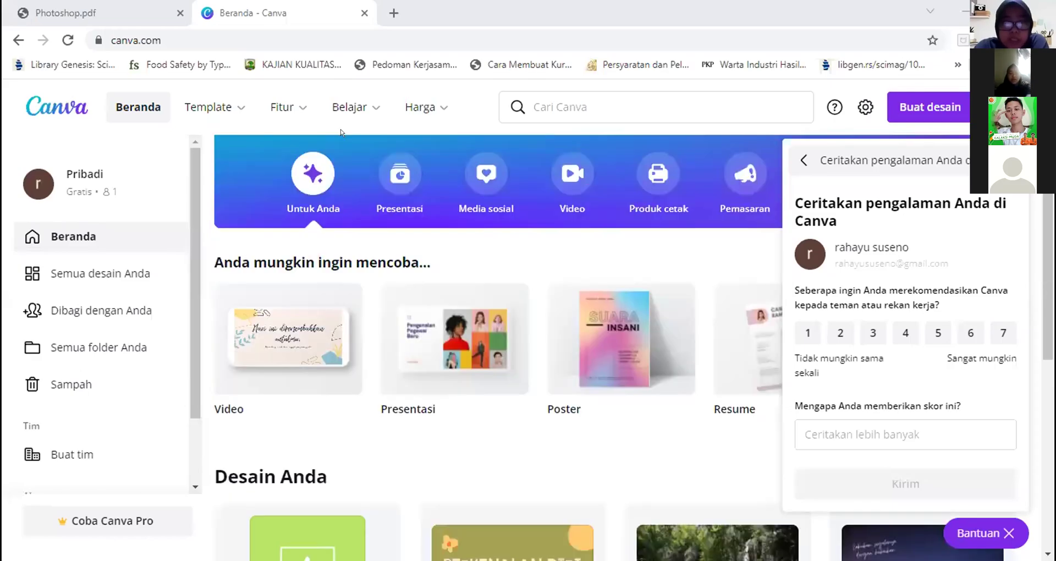
scroll(341, 133, "down", 1)
scroll(341, 133, "down", 2)
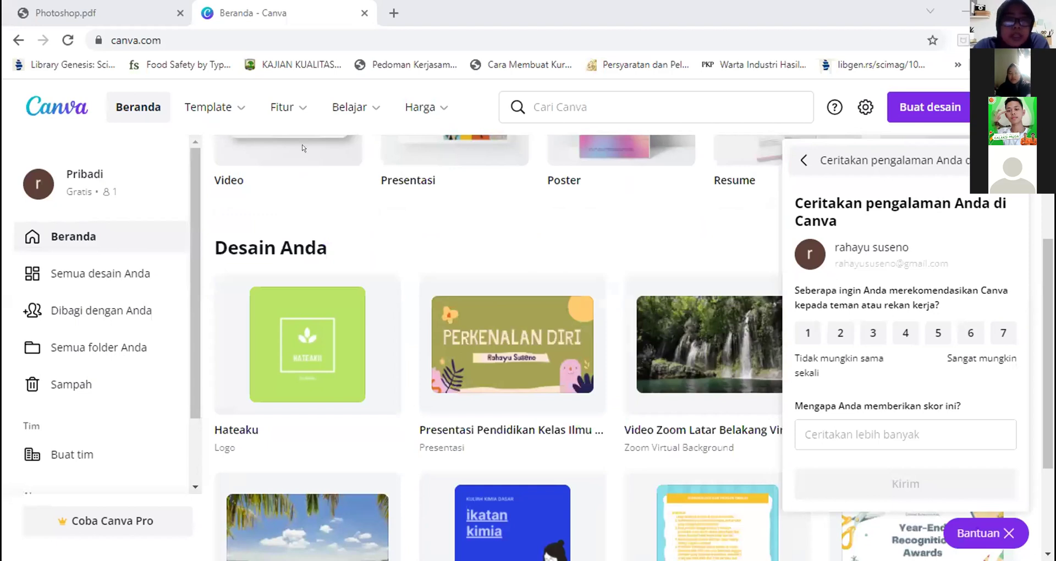
left_click(270, 107)
mouse_move(278, 104)
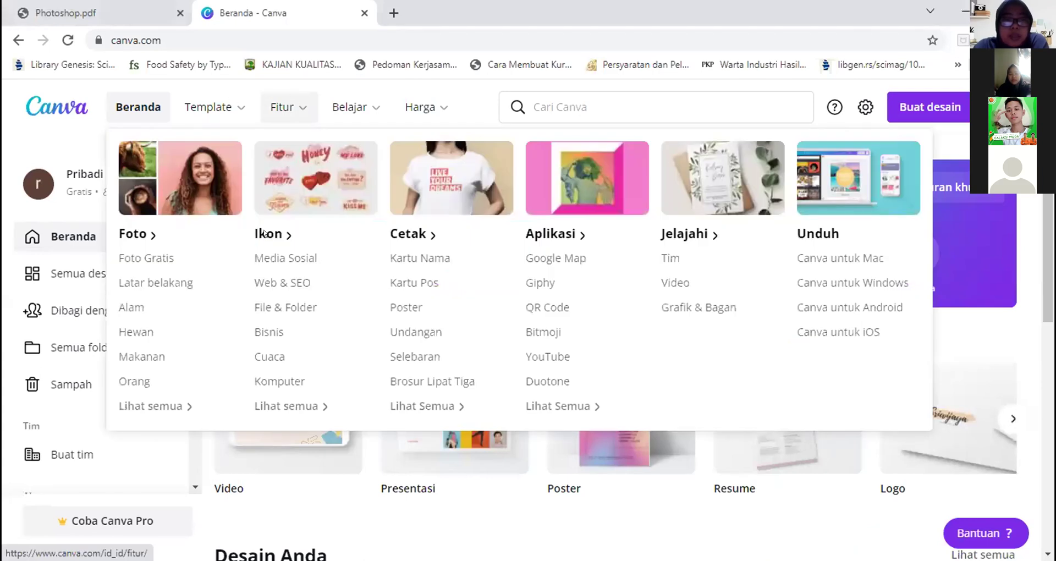
Open the Poster templates from the Template category Pemasaran and browse the poster examples
mouse_move(233, 101)
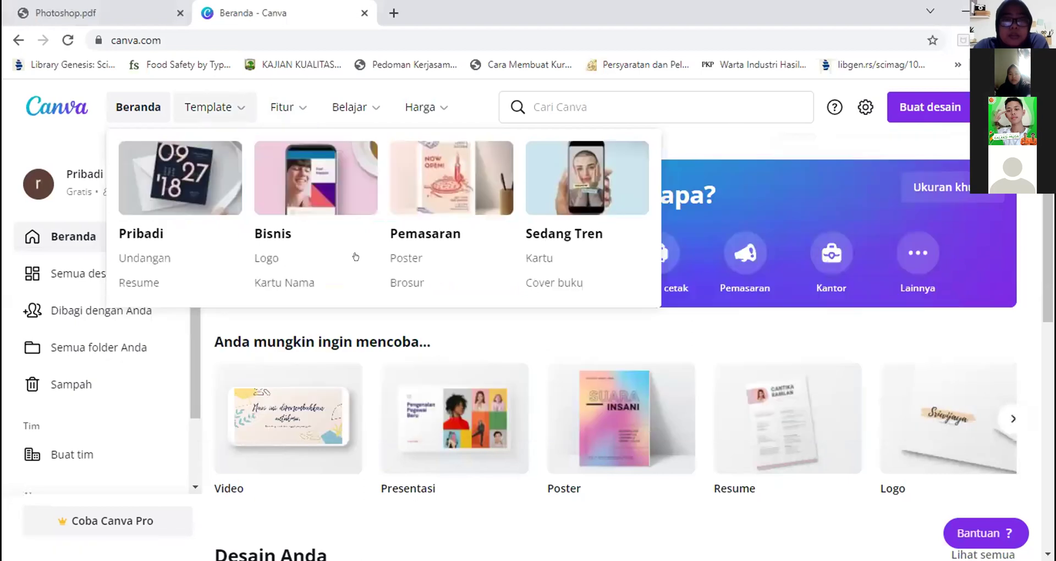
left_click(418, 255)
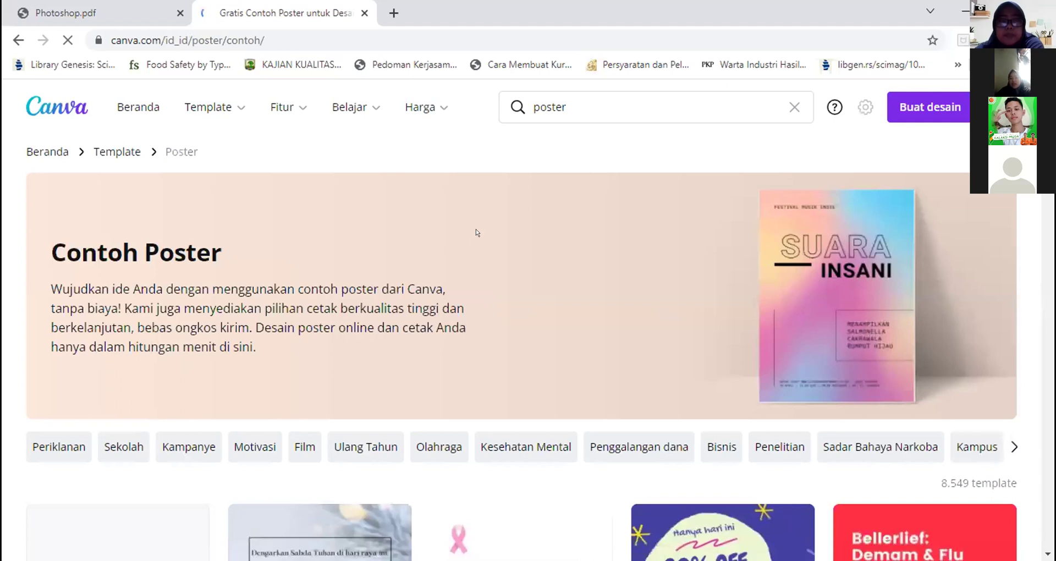
scroll(477, 232, "down", 10)
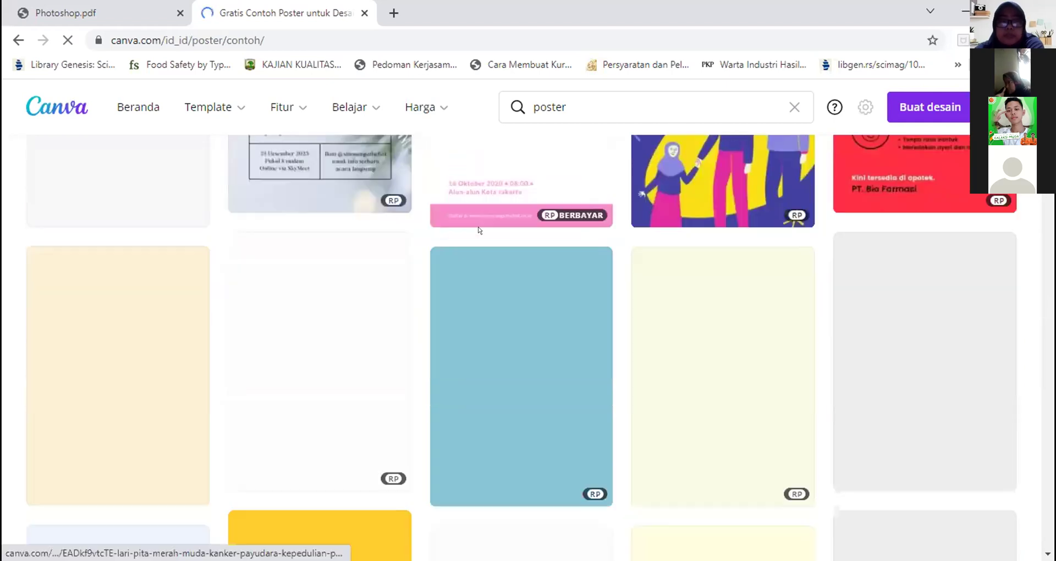
scroll(486, 230, "down", 4)
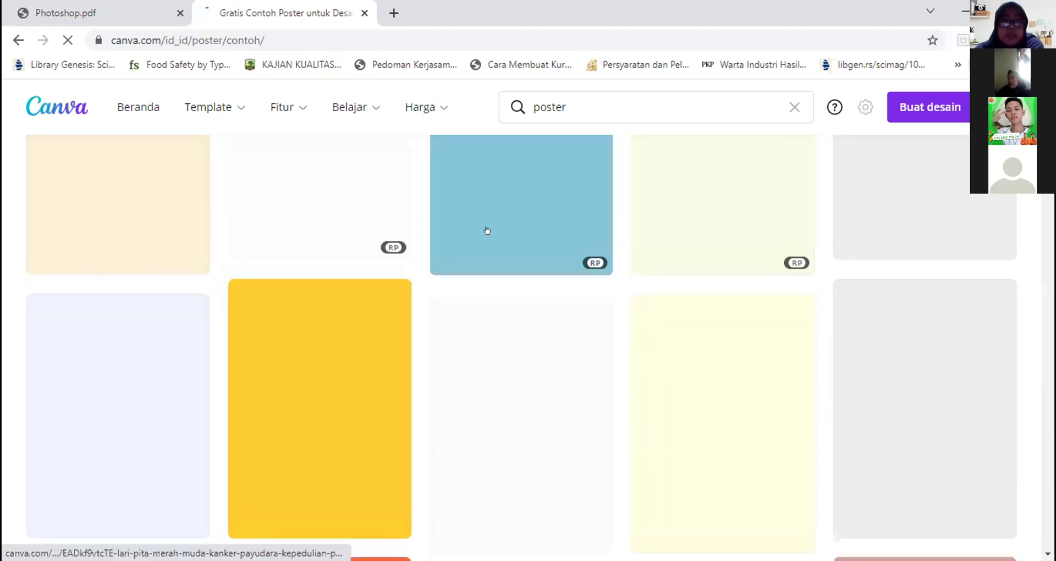
scroll(486, 230, "up", 1)
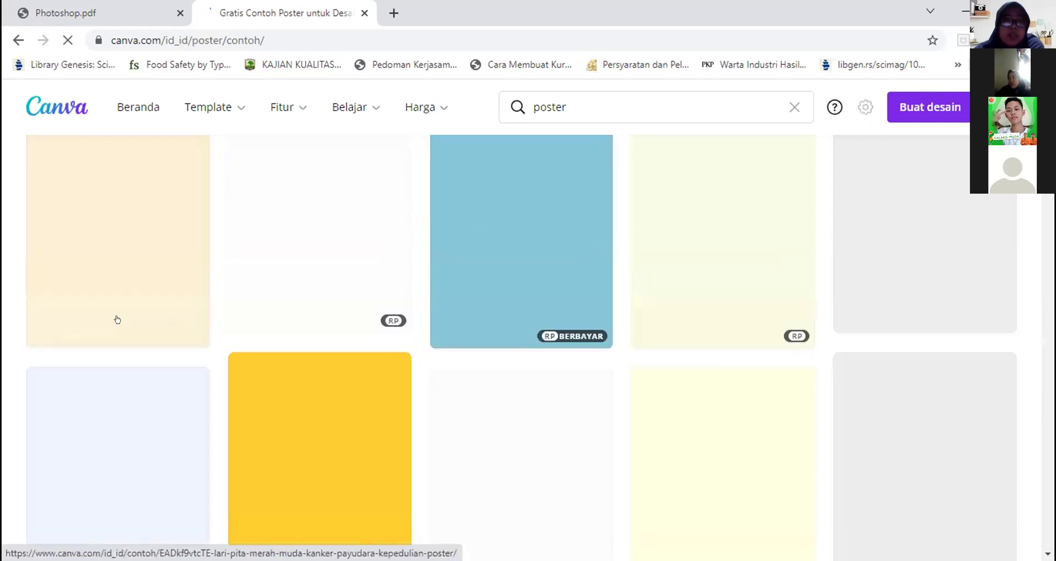
scroll(117, 319, "up", 5)
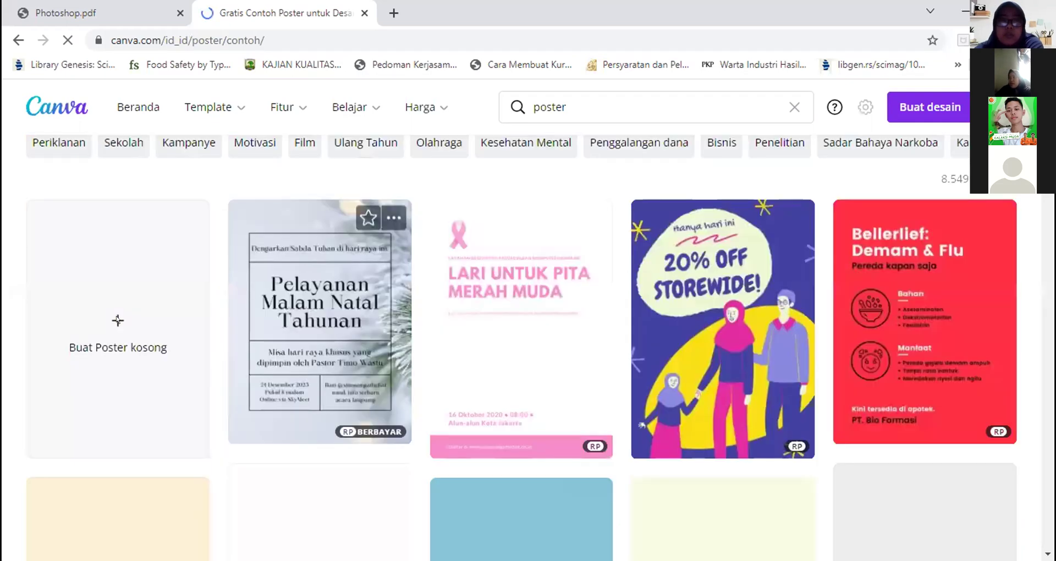
Create a blank poster and show the poster templates available for it in the editor
left_click(117, 319)
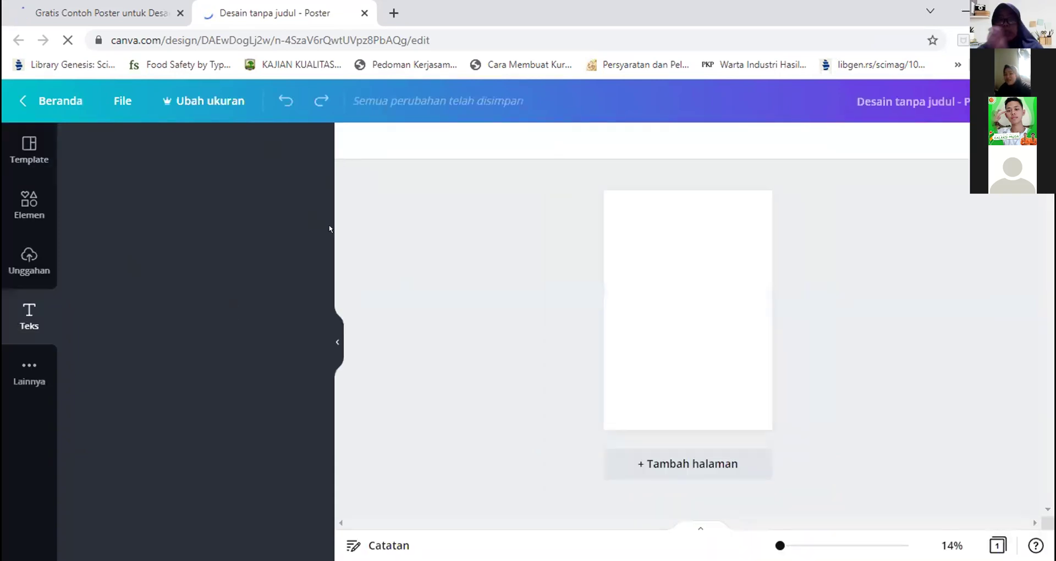
left_click(696, 356)
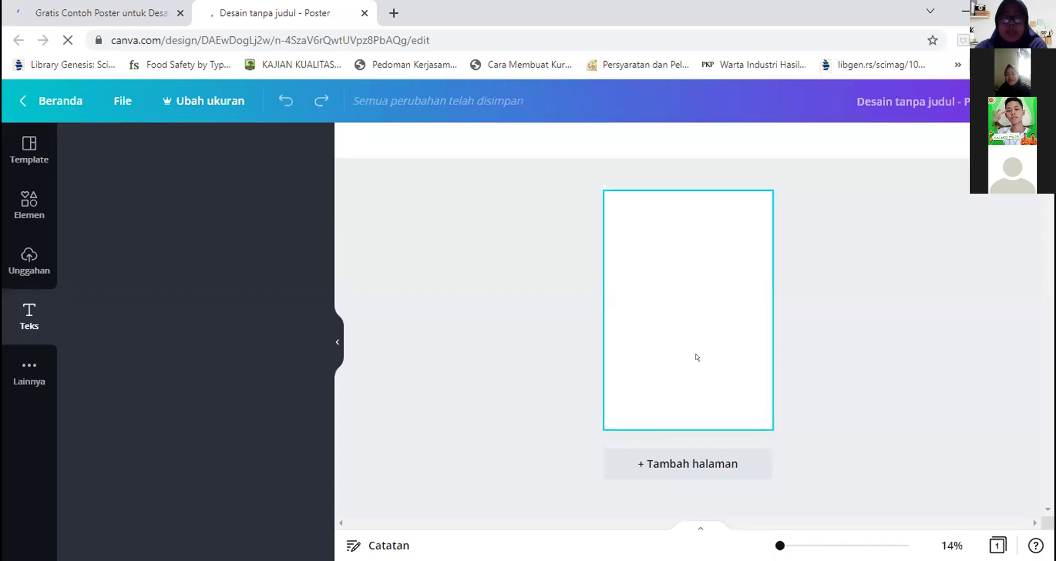
left_click(18, 144)
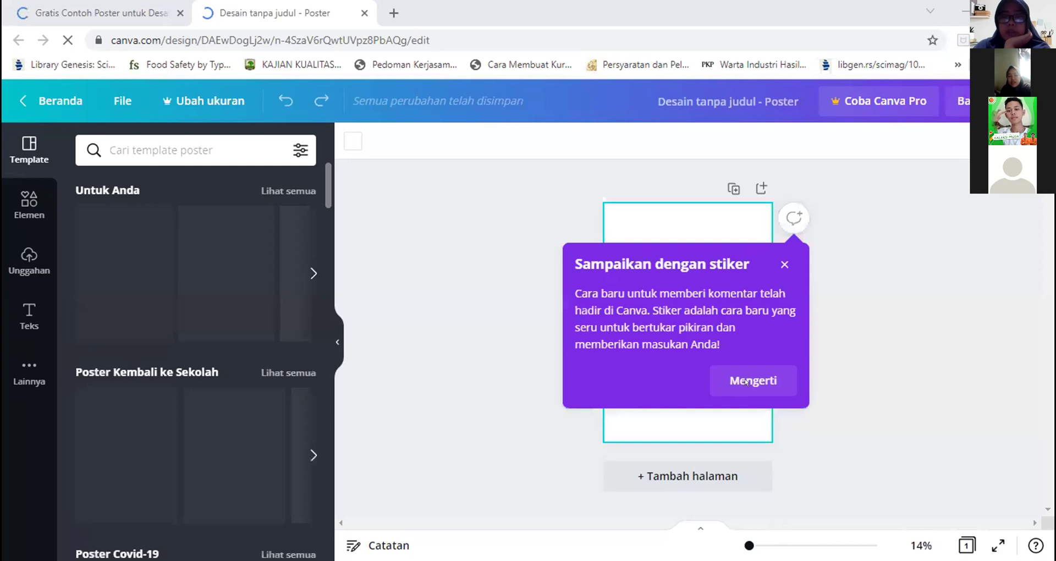
left_click(514, 217)
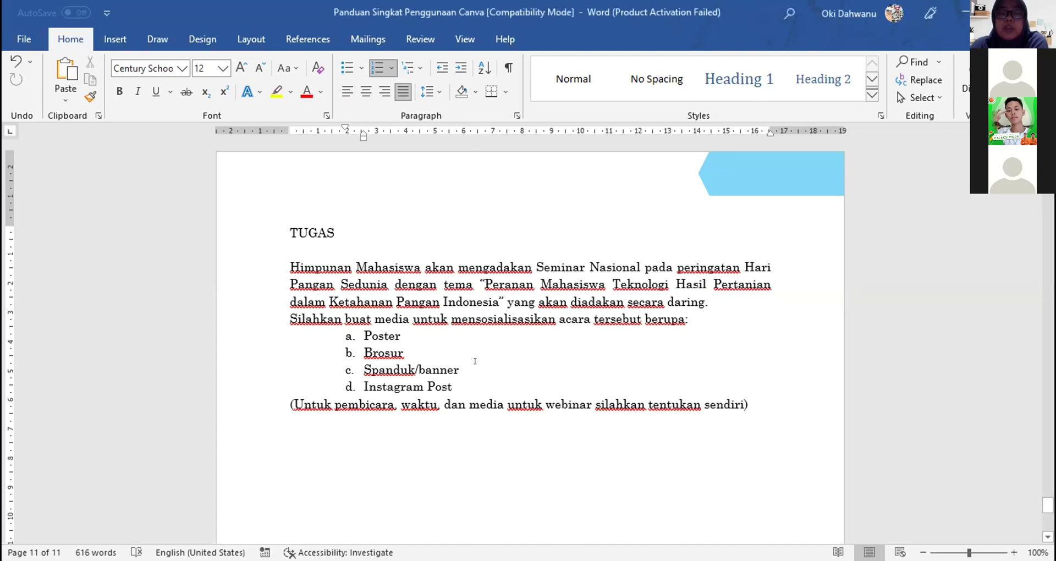
In the Word guide's TUGAS list, add "Virtual background" as item e after Instagram Post
left_click(453, 387)
key("Return")
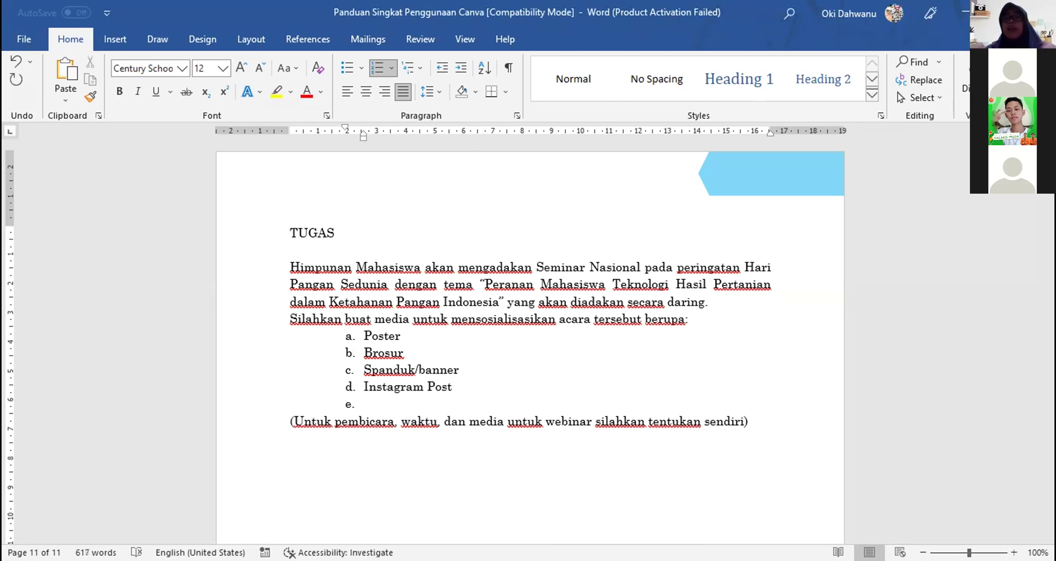
type("virtua")
key("BackSpace")
type("l")
type(" ba")
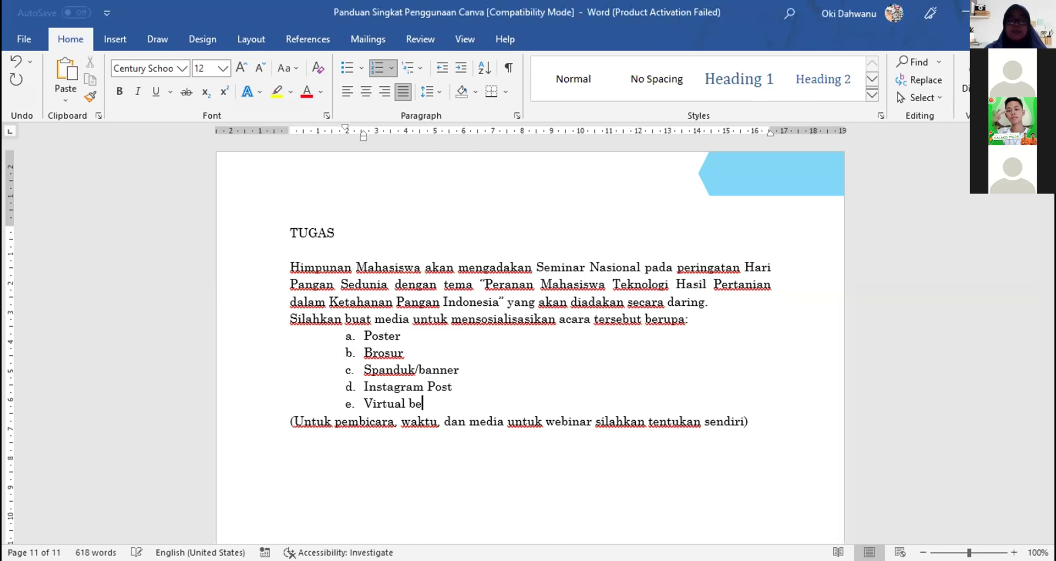
type("ckground")
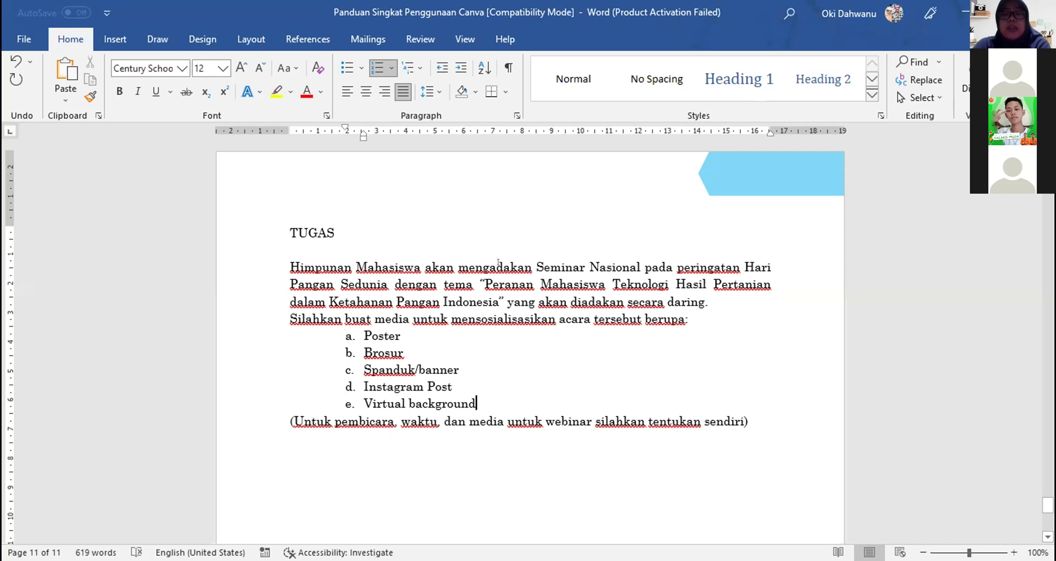
Briefly highlight the seminar theme "Peranan Mahasiswa Teknologi Hasil Pertanian dalam Ketahanan Pangan Indonesia" in the assignment text
left_click_drag(480, 284, 506, 302)
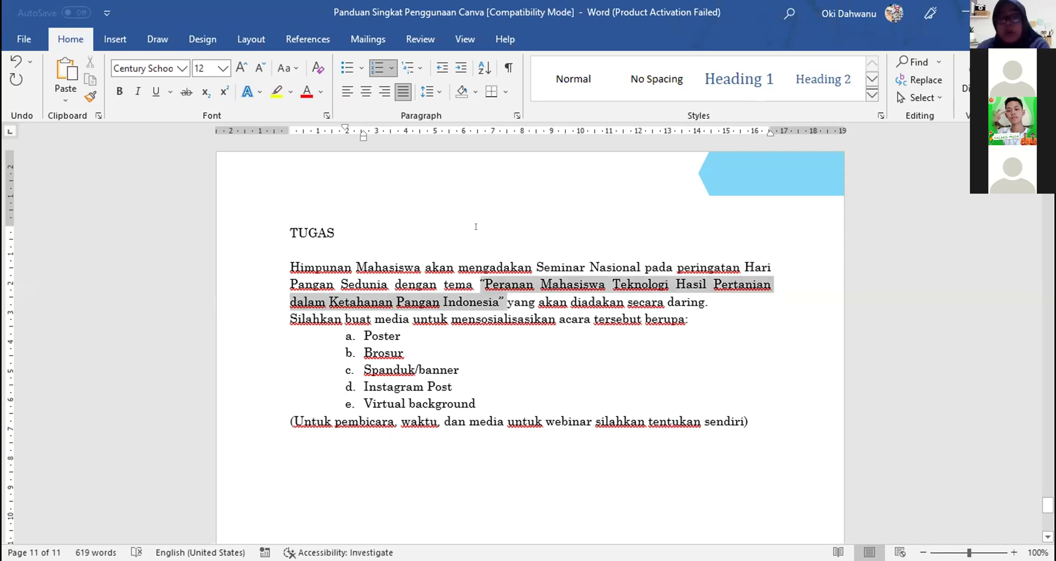
left_click(524, 348)
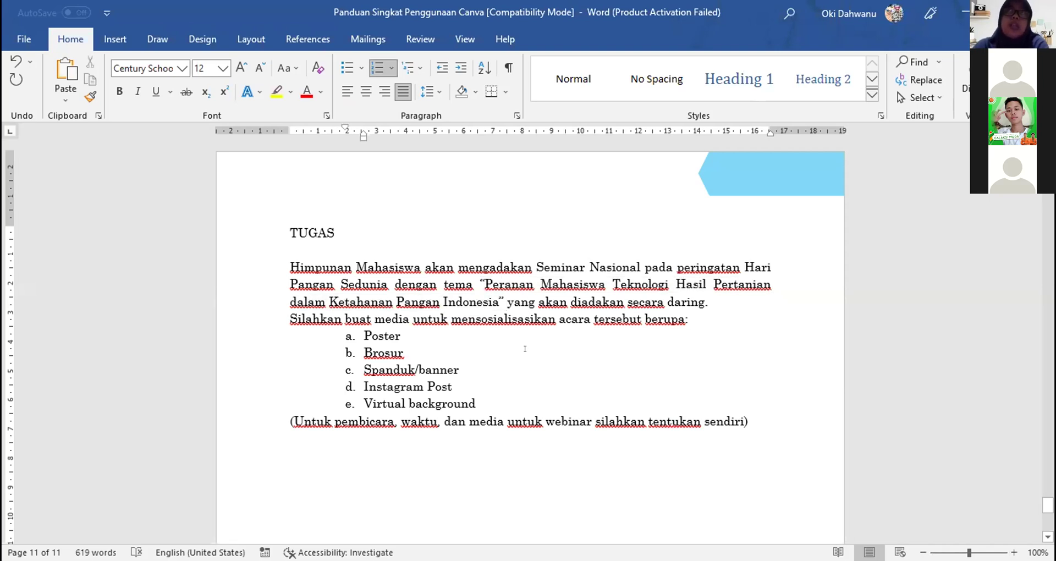